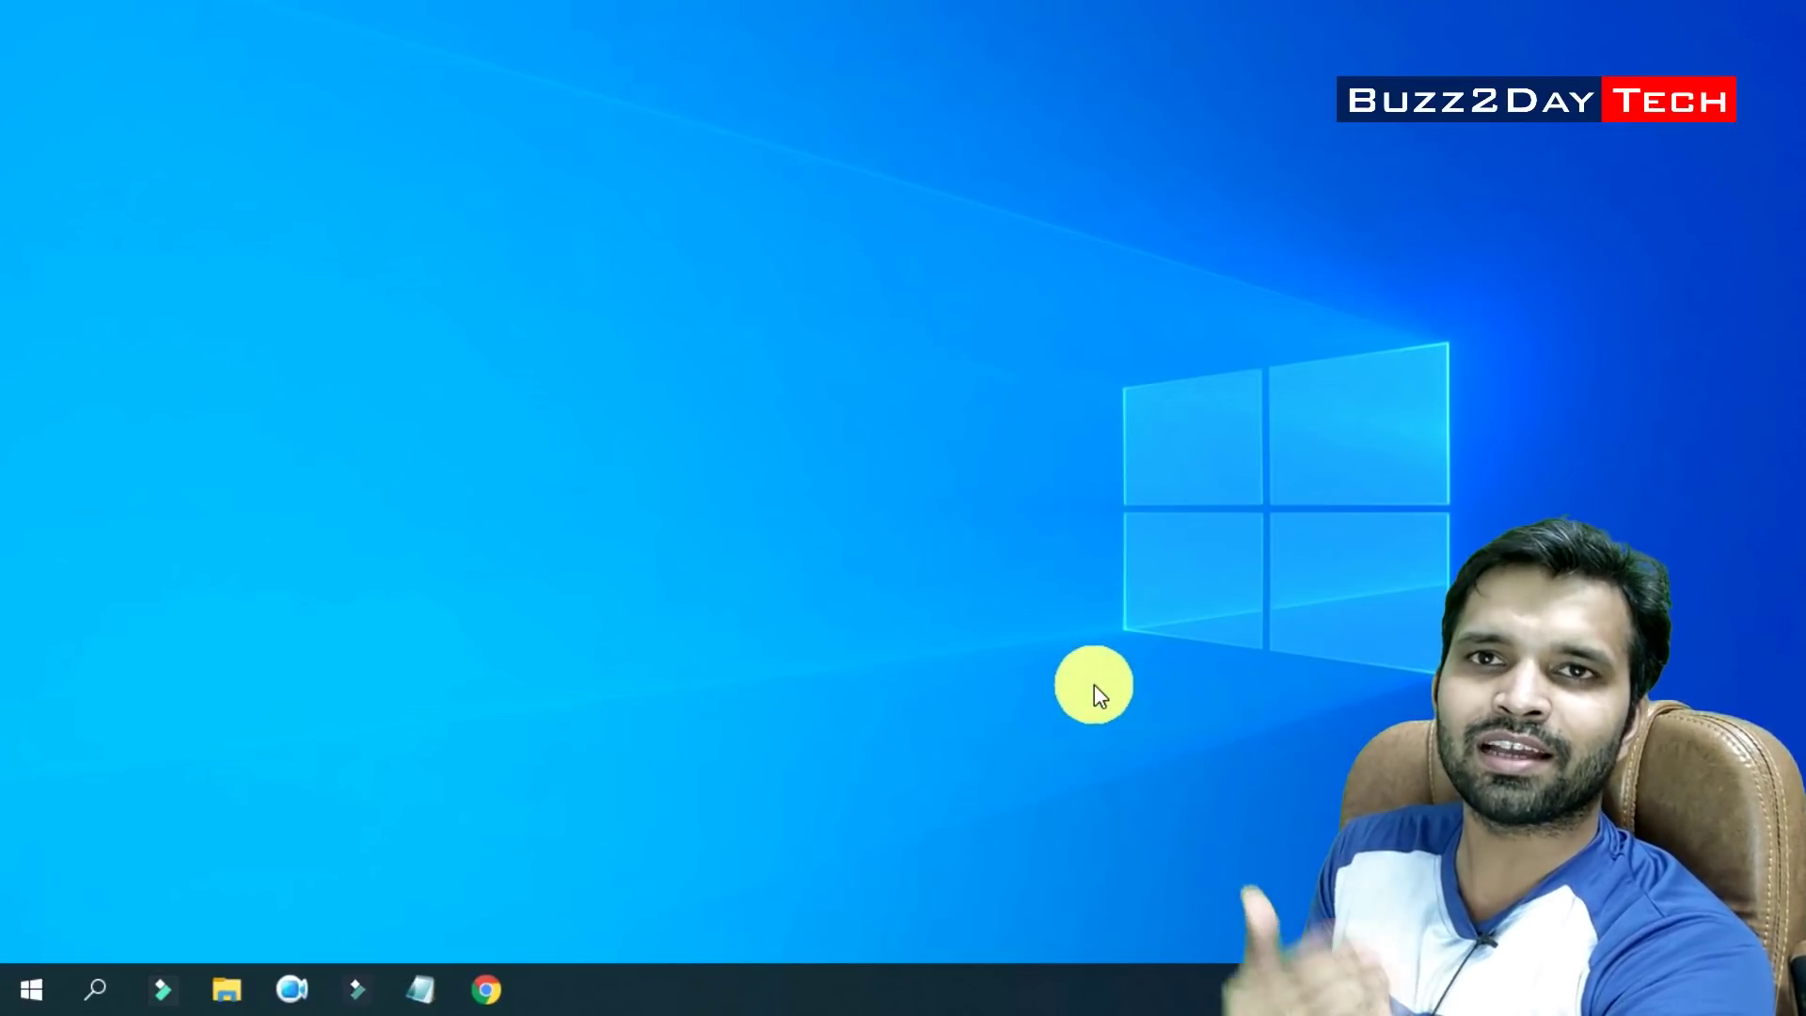
{"action": "left_click", "coordinate": [1094, 685]}
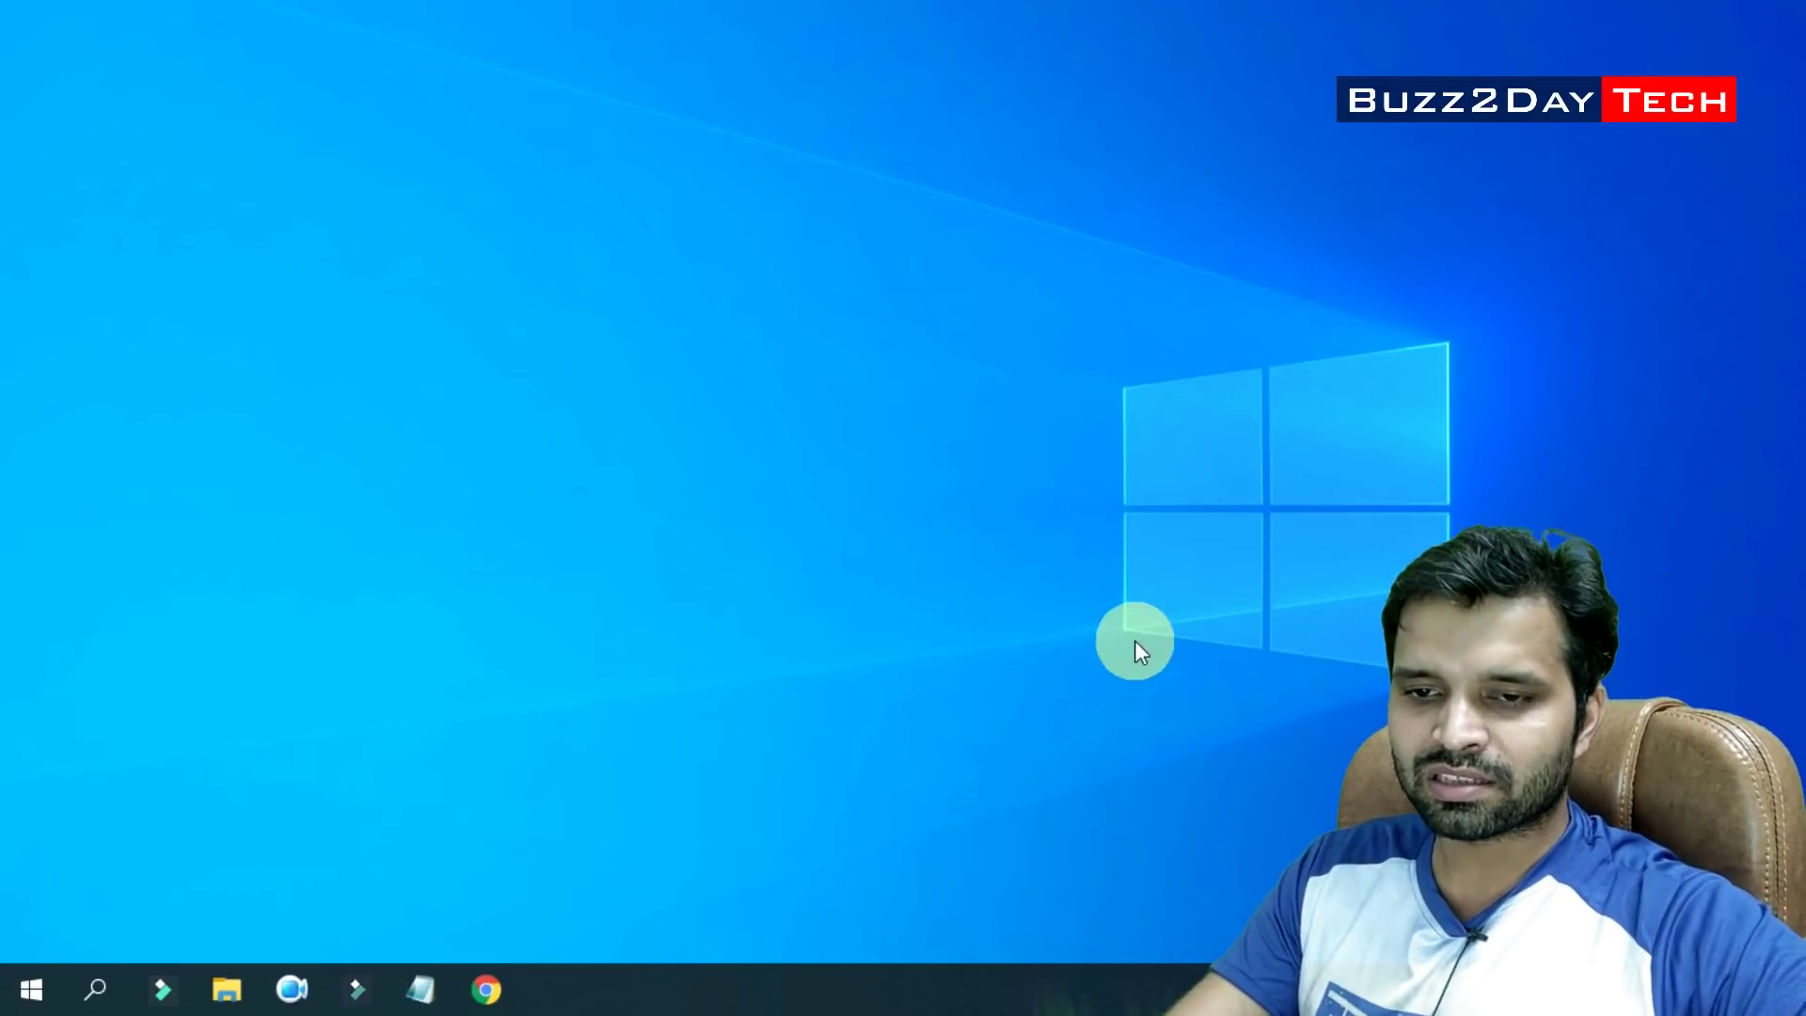
Open the device specifications in Windows system settings and check the amount of installed RAM
{"action": "left_click", "coordinate": [31, 989]}
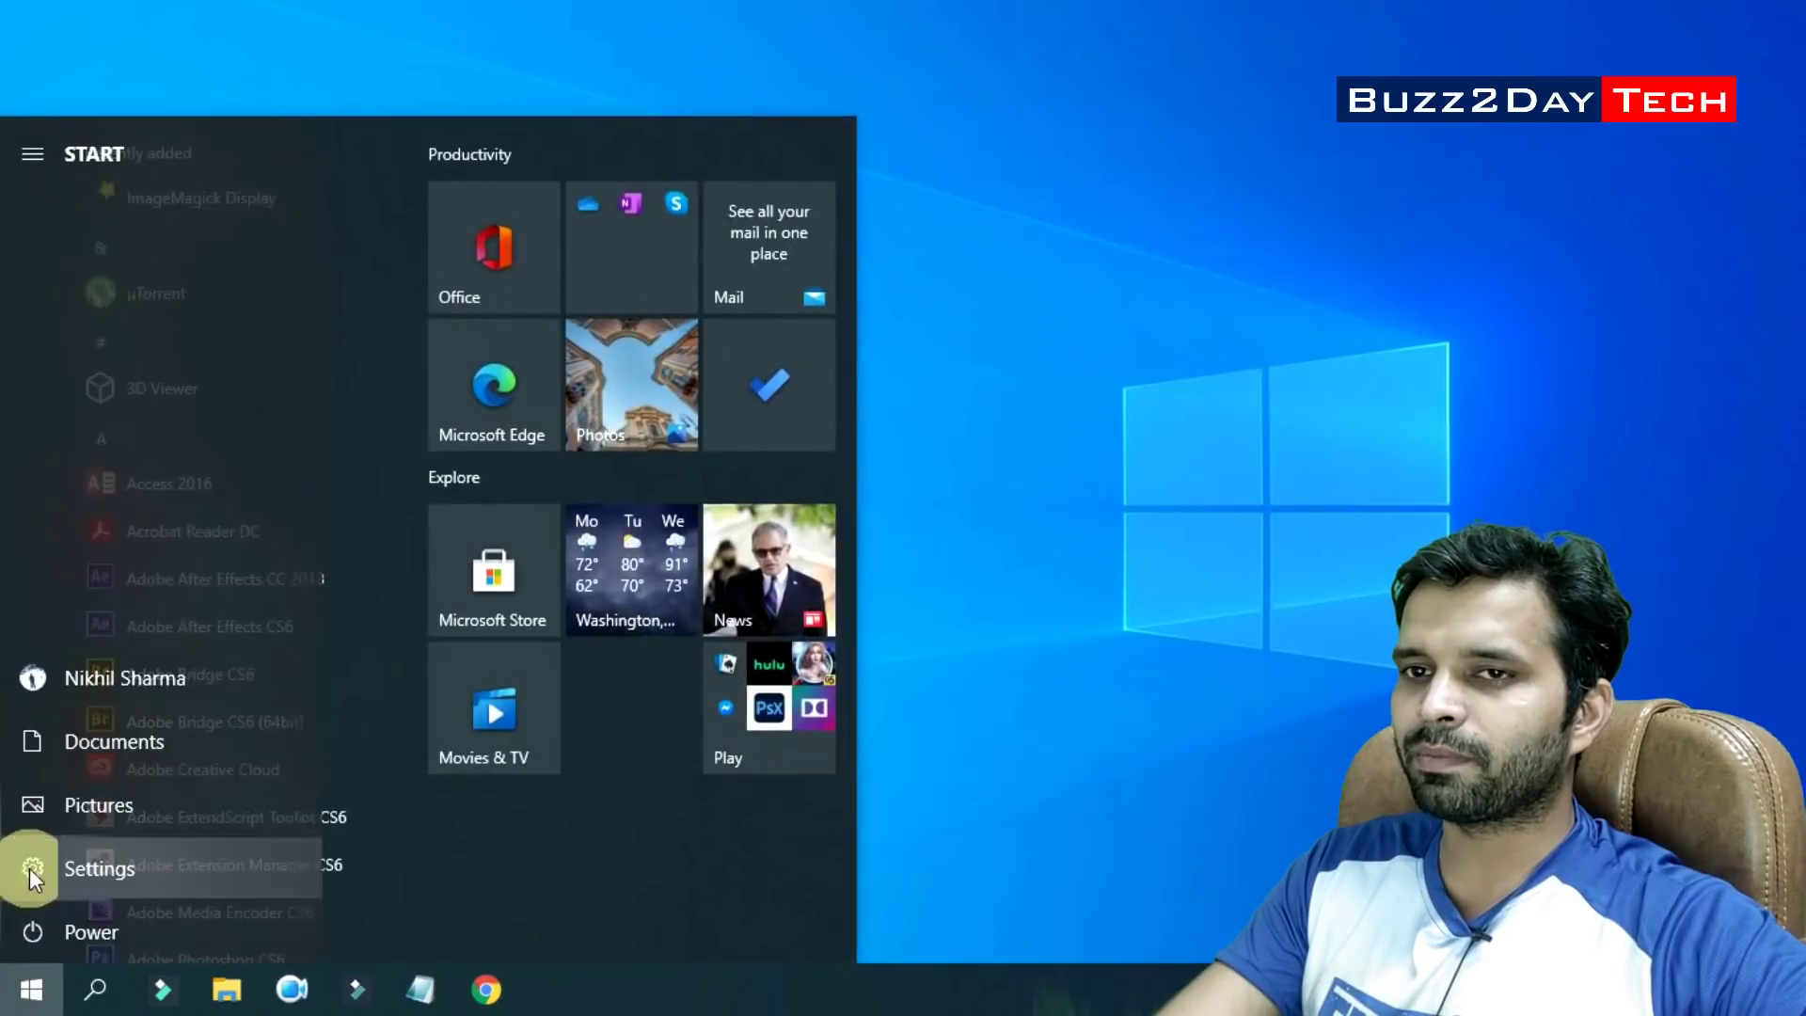
{"action": "left_click", "coordinate": [30, 865]}
{"action": "left_click", "coordinate": [234, 355]}
{"action": "scroll", "coordinate": [471, 693], "scroll_direction": "down", "scroll_amount": 5}
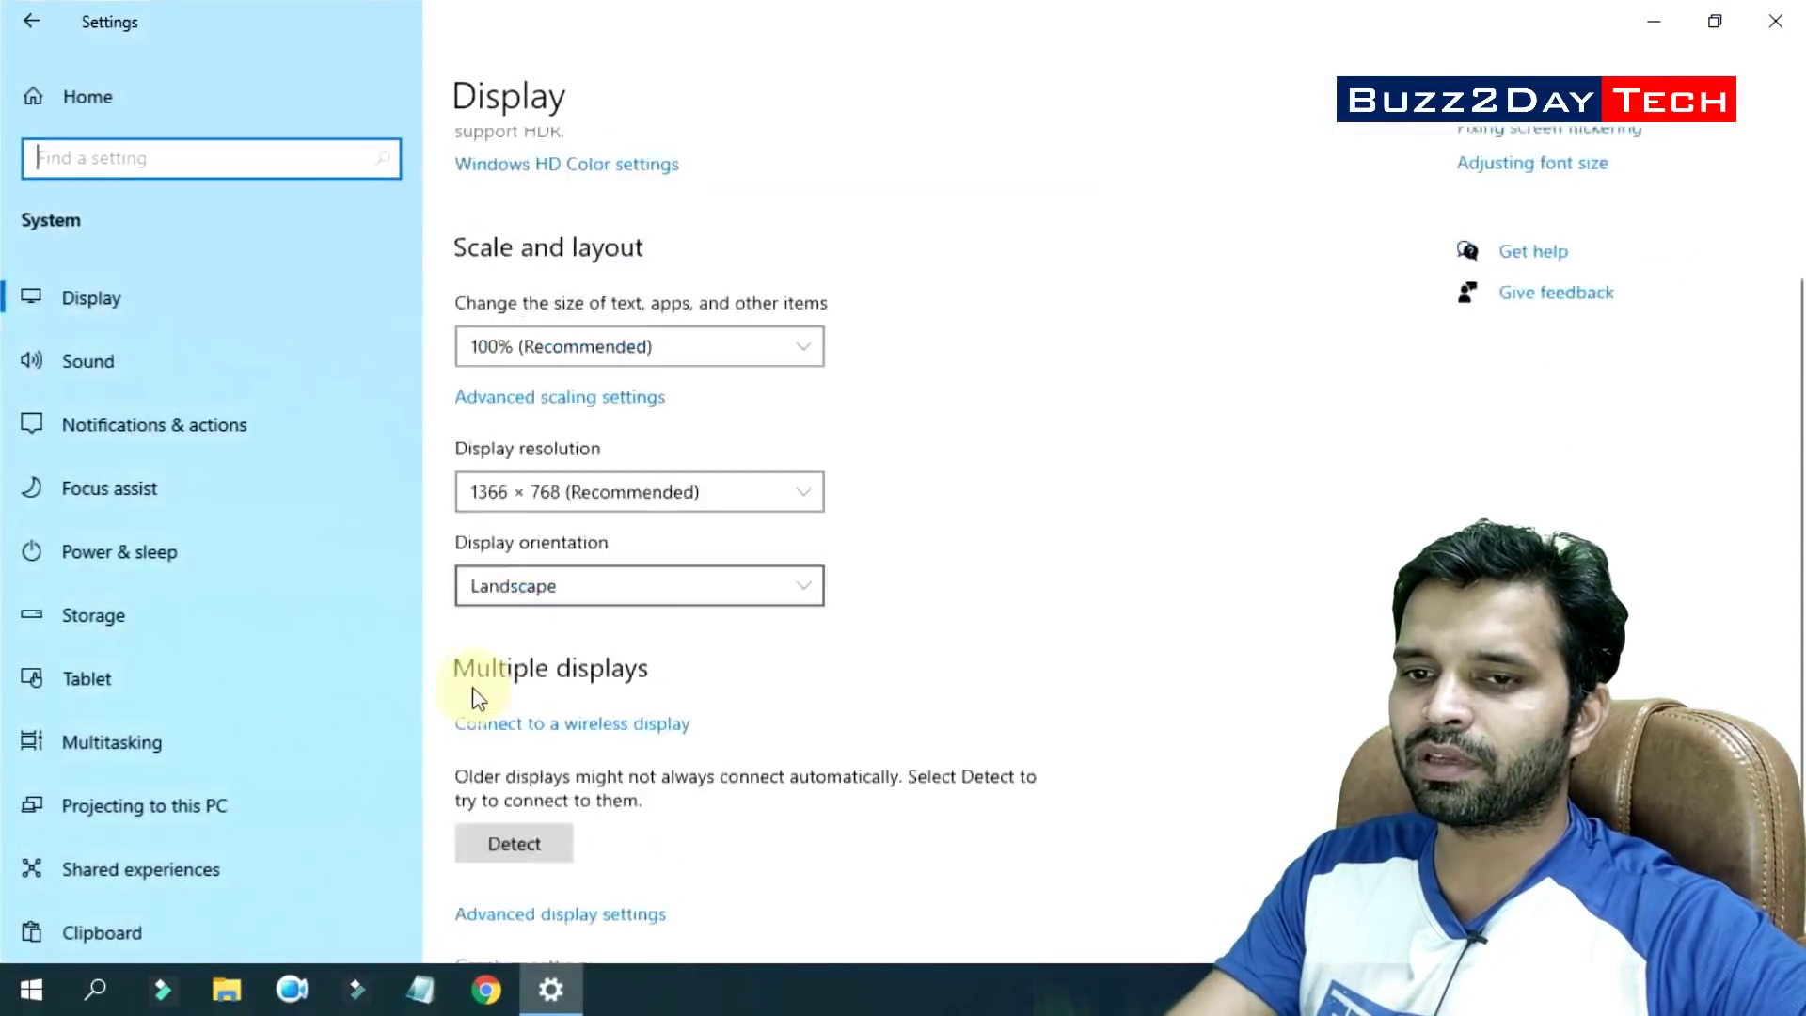
{"action": "scroll", "coordinate": [159, 866], "scroll_direction": "down", "scroll_amount": 3}
{"action": "left_click", "coordinate": [132, 828]}
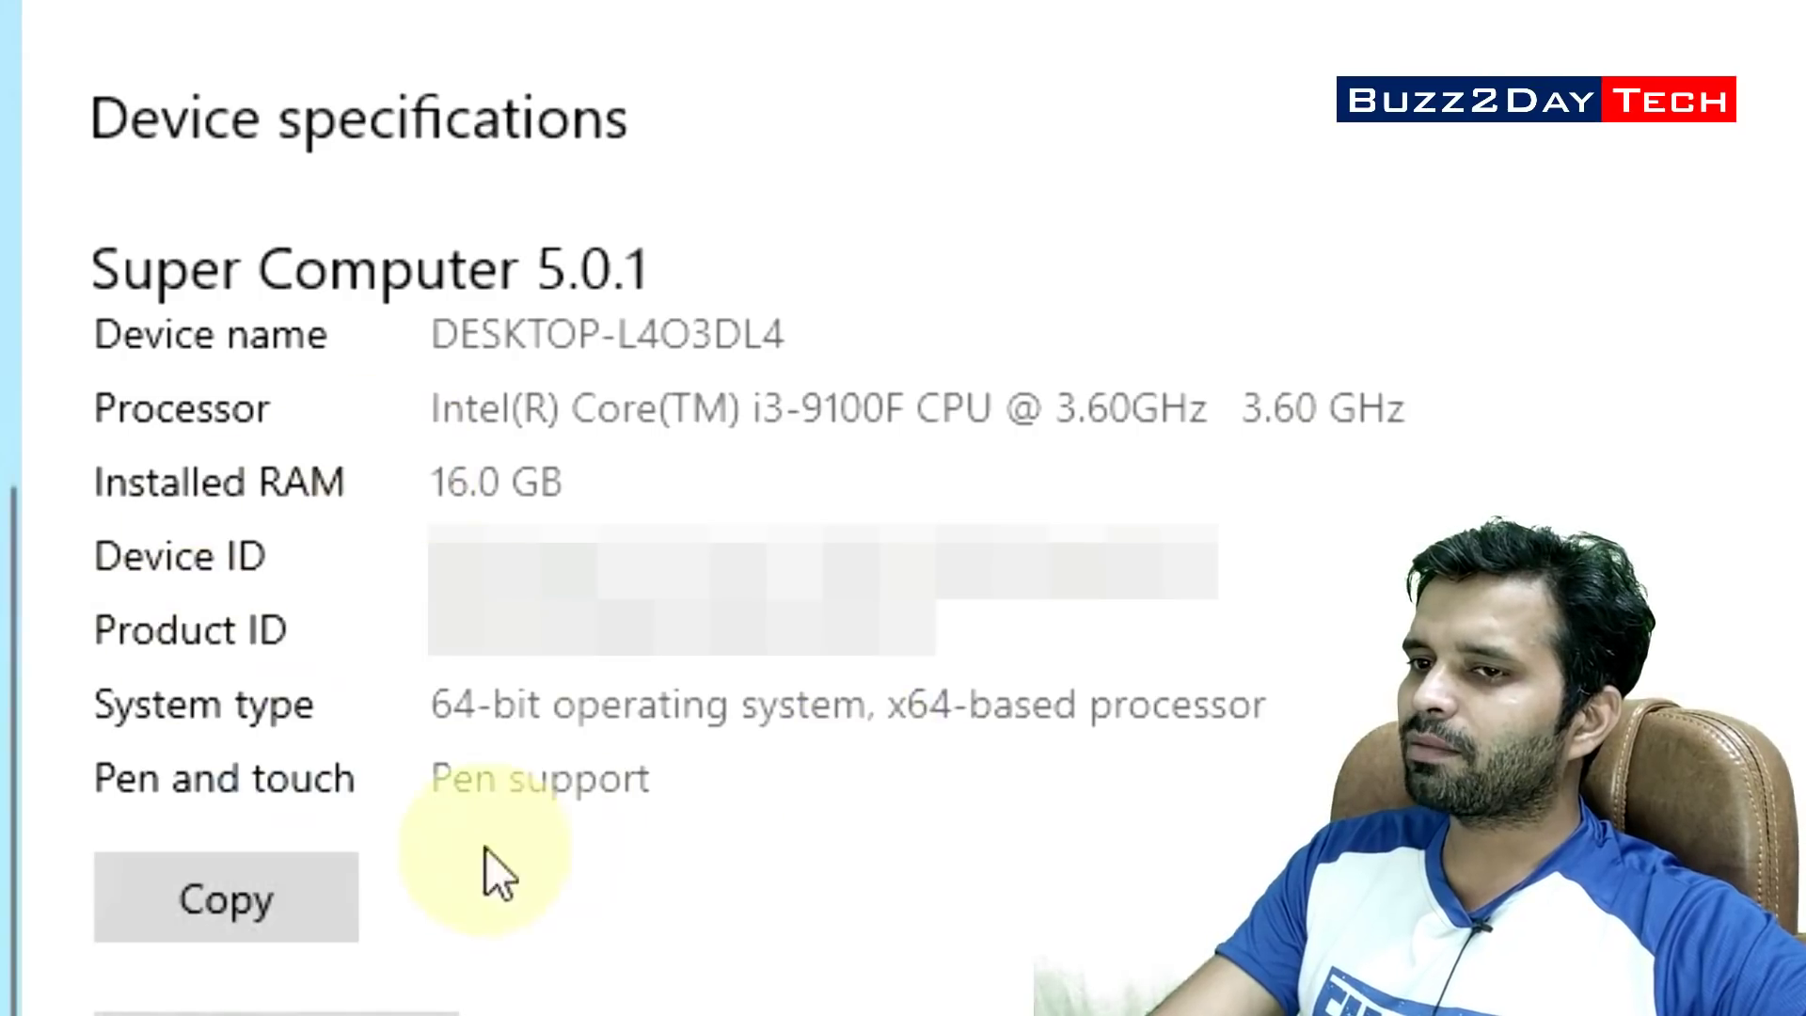
{"action": "left_click_drag", "start_coordinate": [596, 489], "coordinate": [430, 484]}
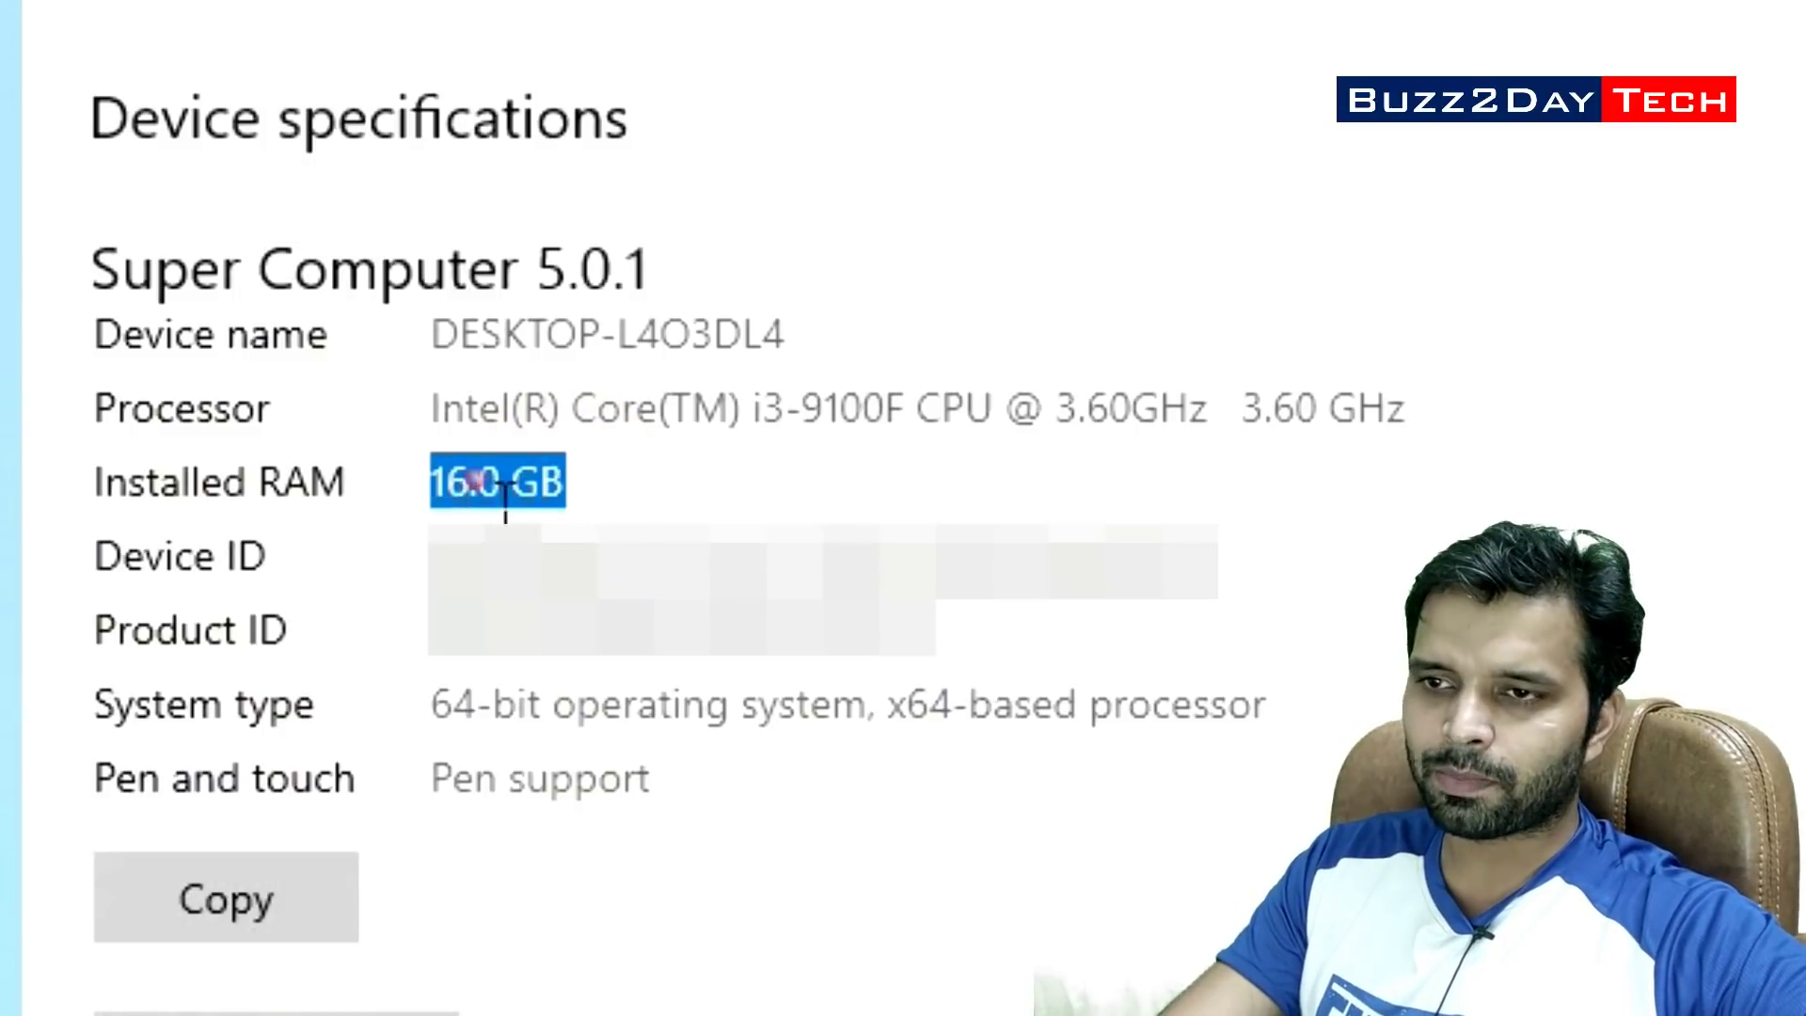
{"action": "left_click", "coordinate": [673, 484]}
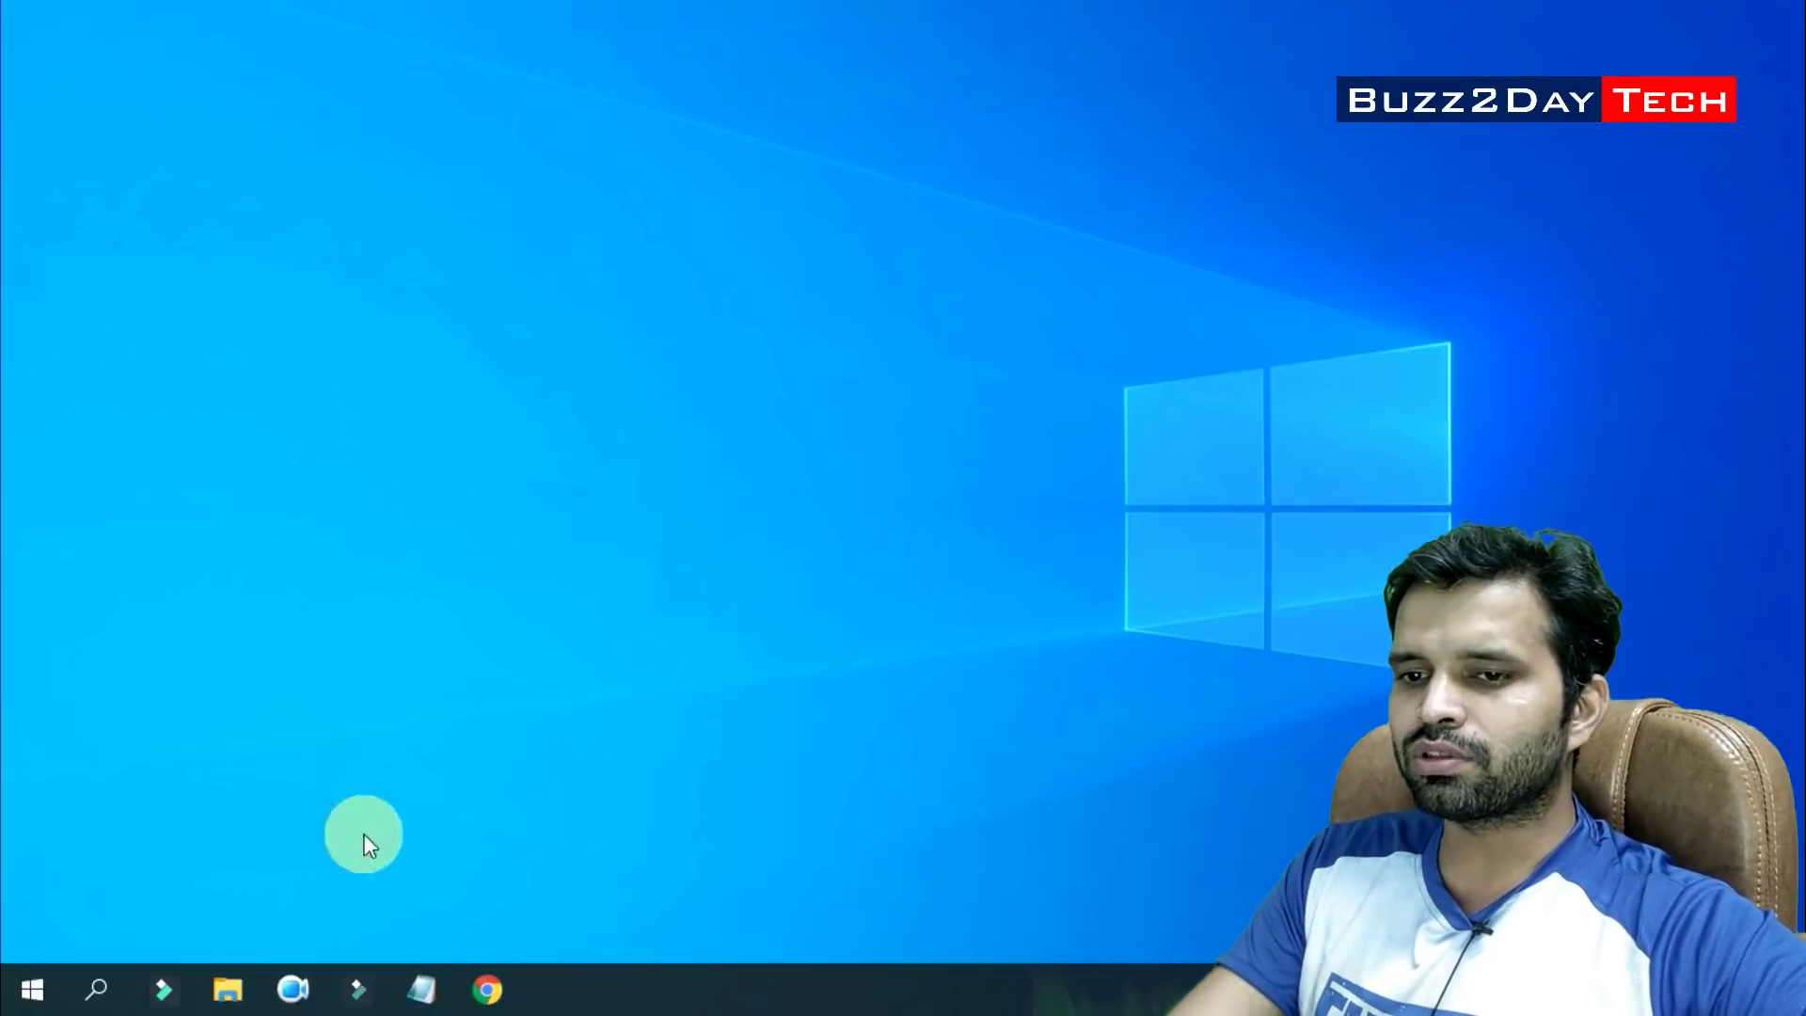
View This PC in a maximized File Explorer window to check each drive's free space, and close the window
{"action": "left_click", "coordinate": [232, 990]}
{"action": "left_click", "coordinate": [1116, 23]}
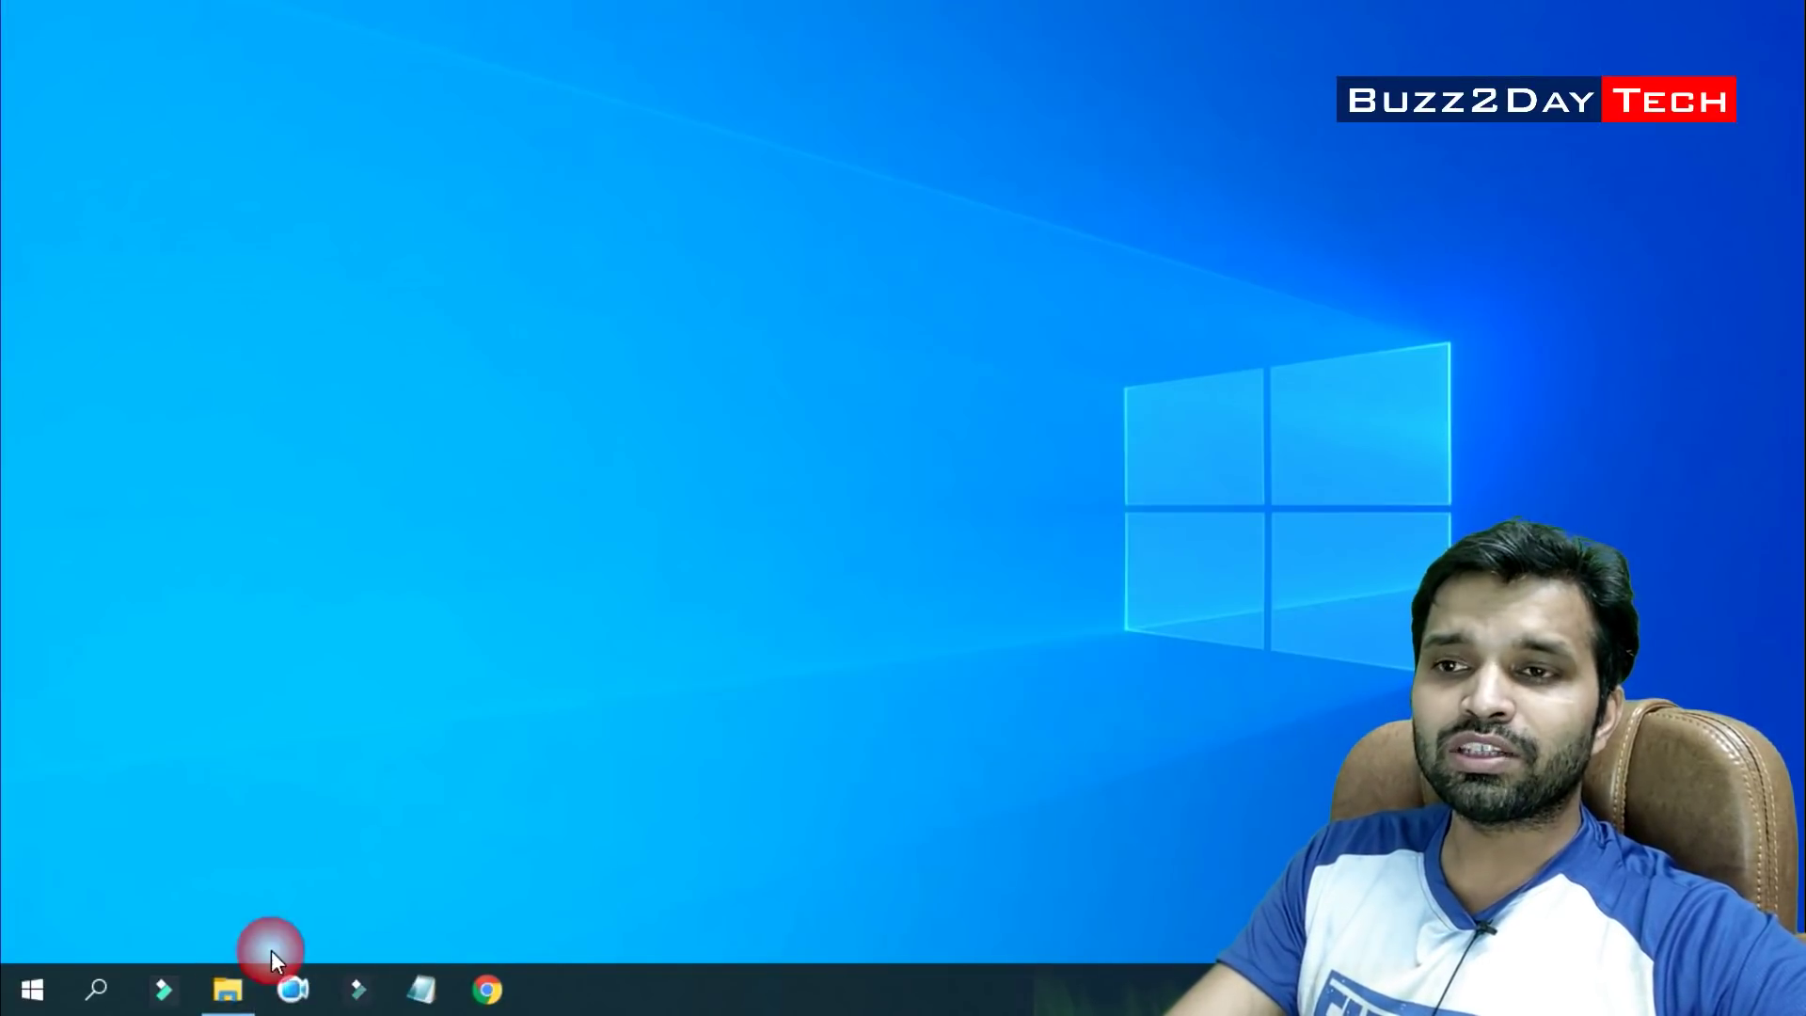
{"action": "left_click", "coordinate": [225, 988]}
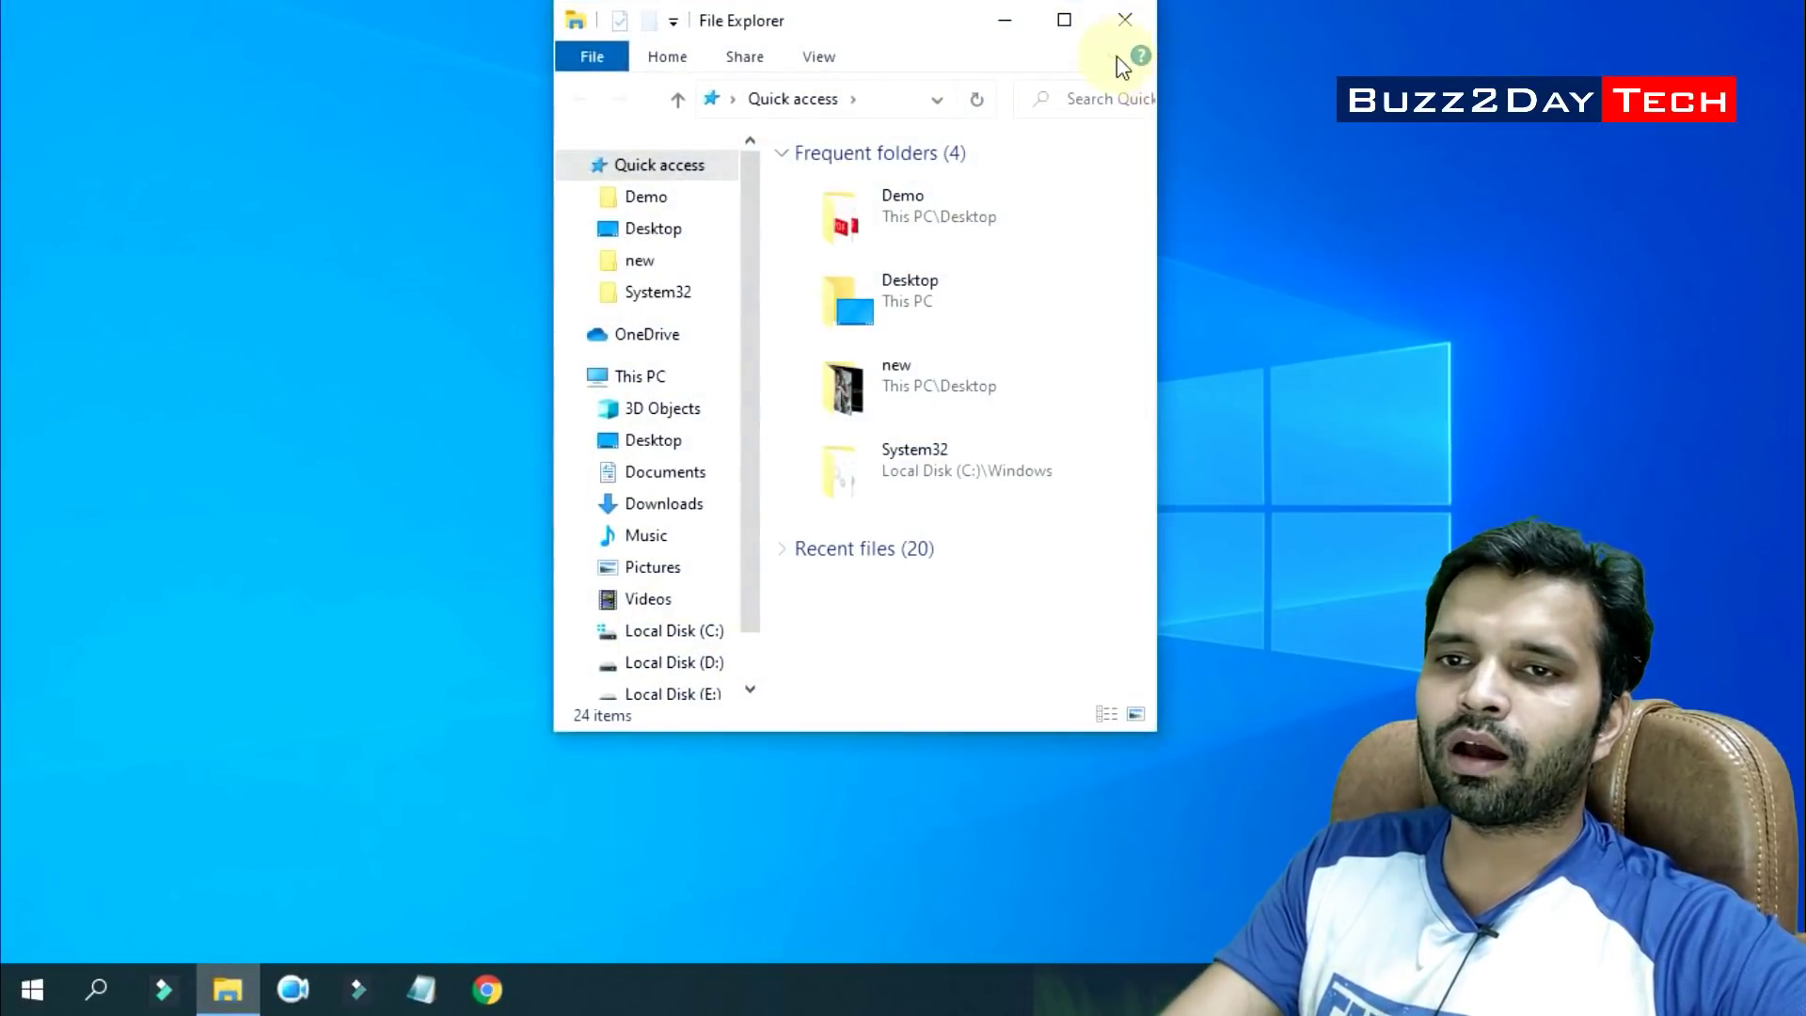
{"action": "left_click", "coordinate": [1063, 20]}
{"action": "left_click", "coordinate": [137, 377]}
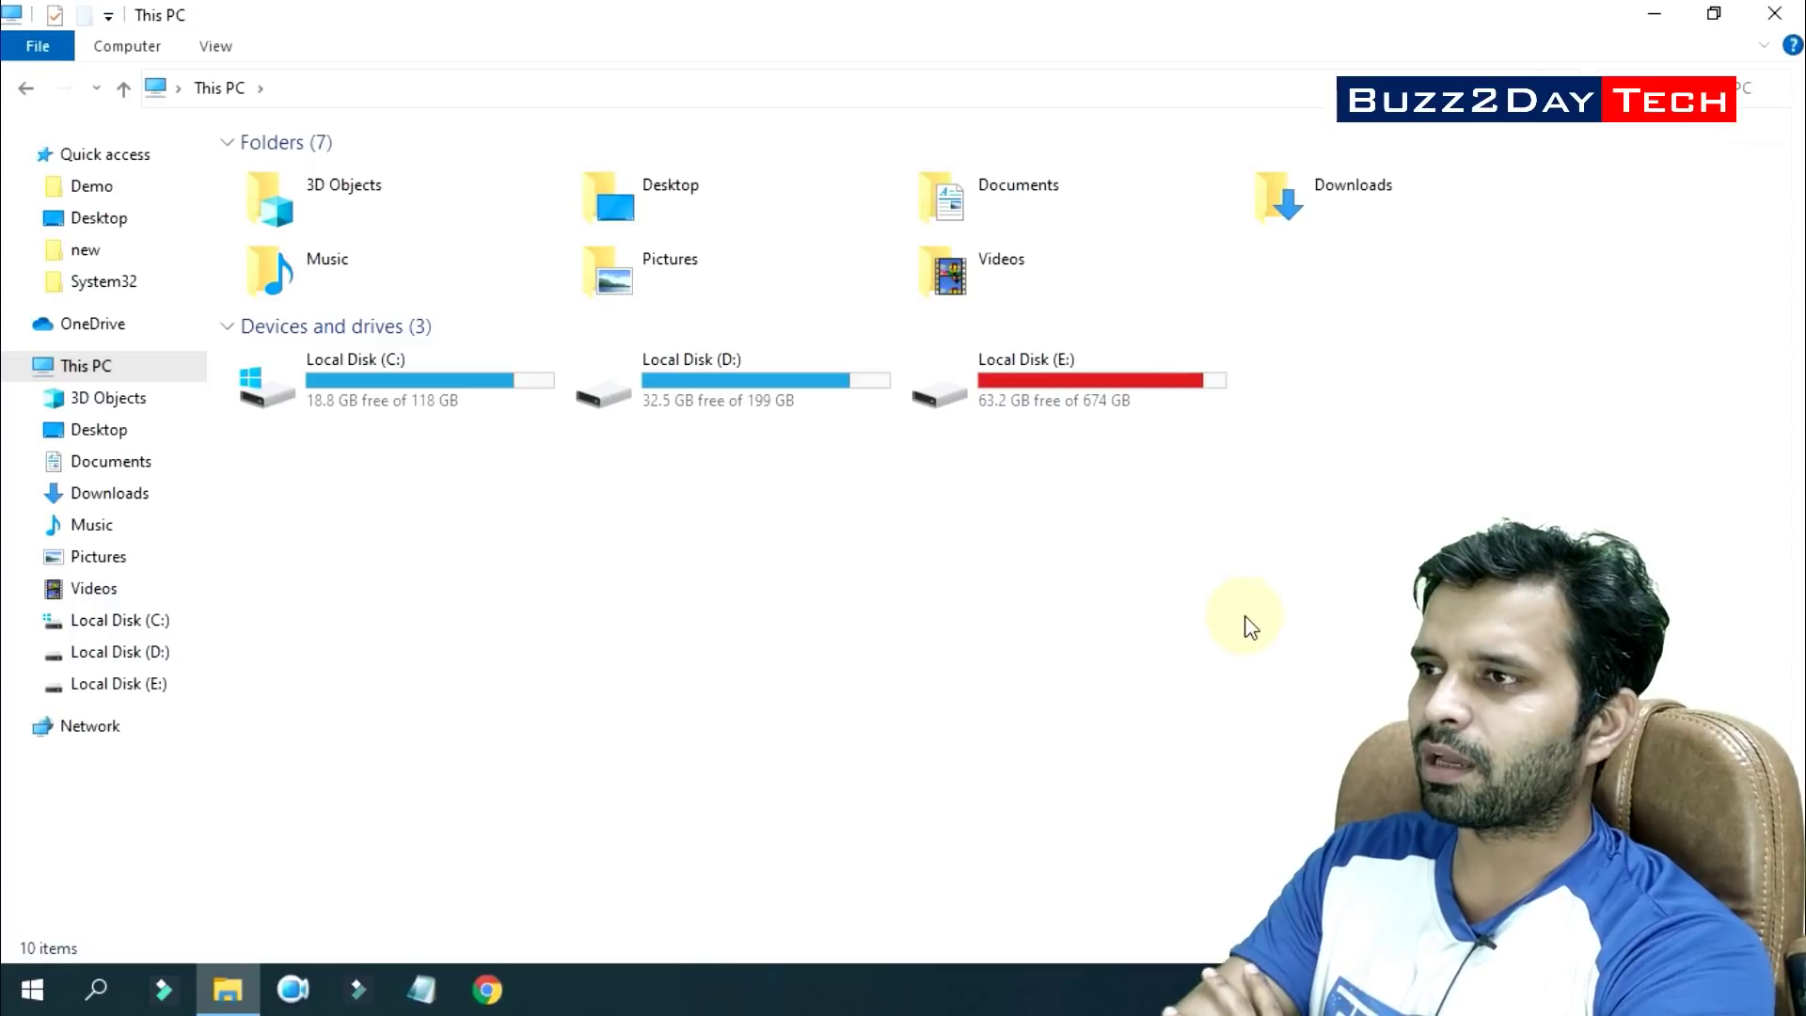
{"action": "left_click", "coordinate": [1774, 13]}
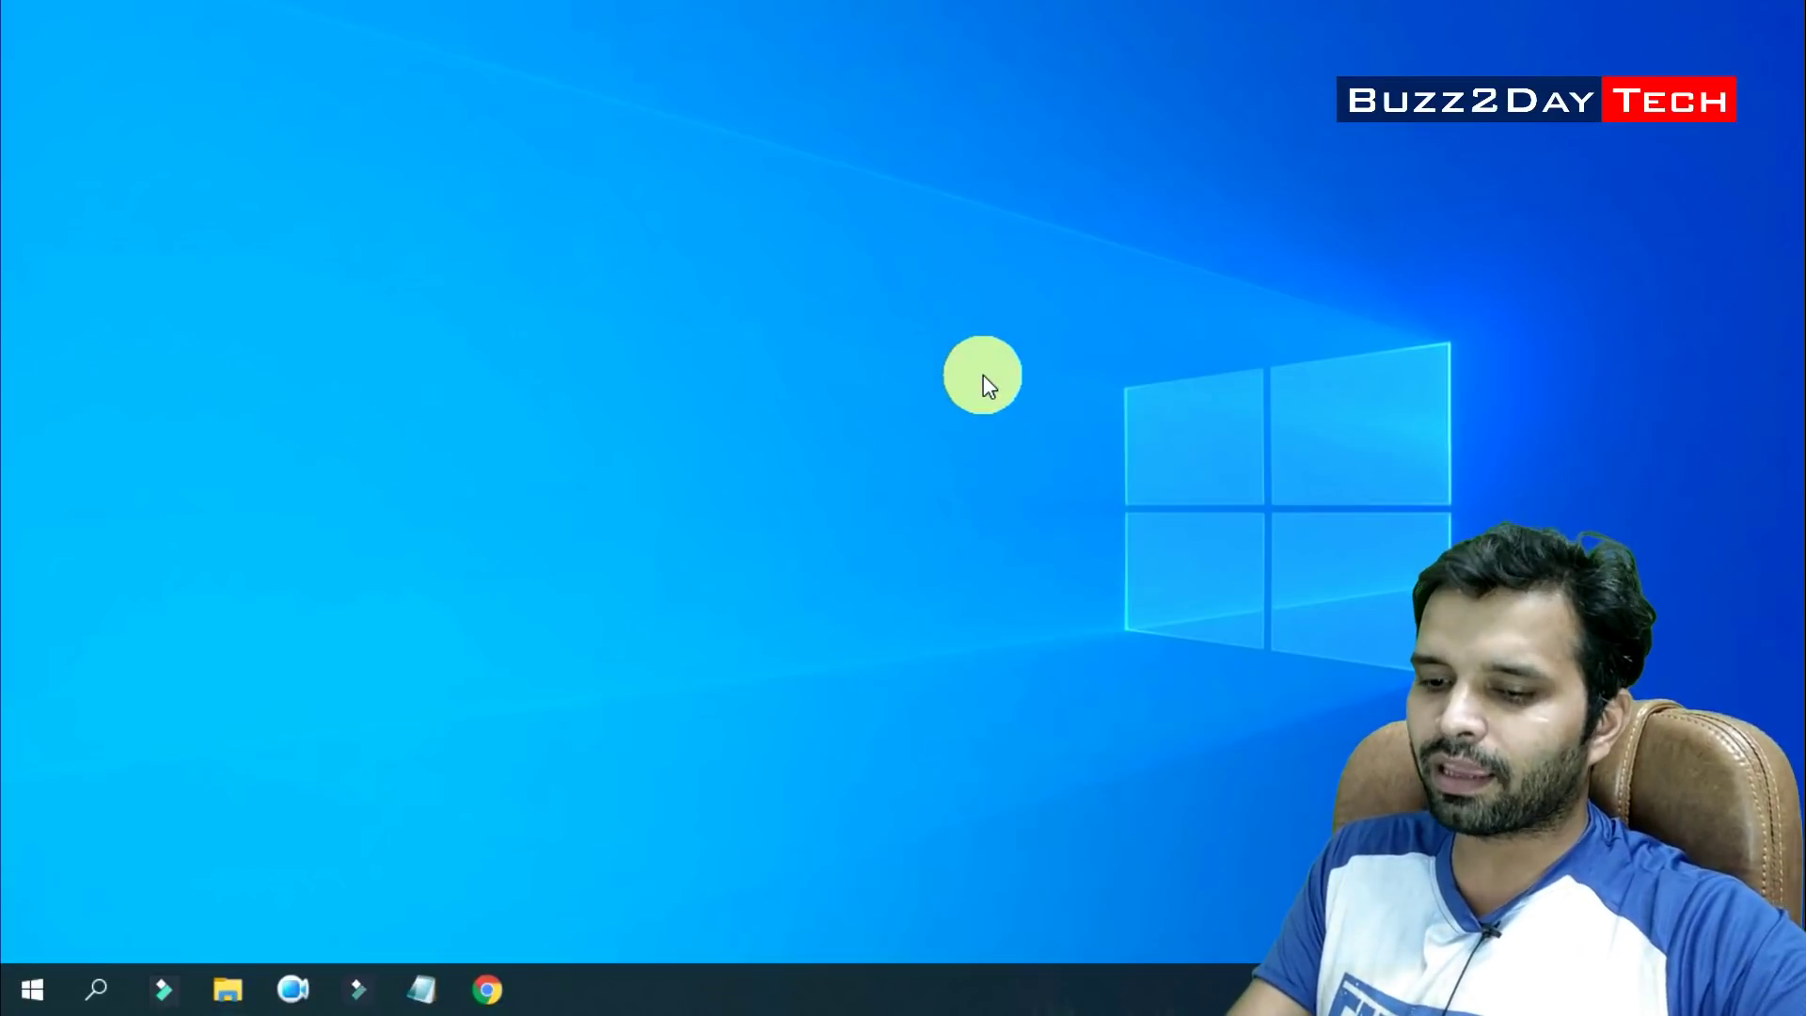
Open System Properties by running the command sysdm.cpl
{"action": "key", "text": "super+r"}
{"action": "type", "text": "sy"}
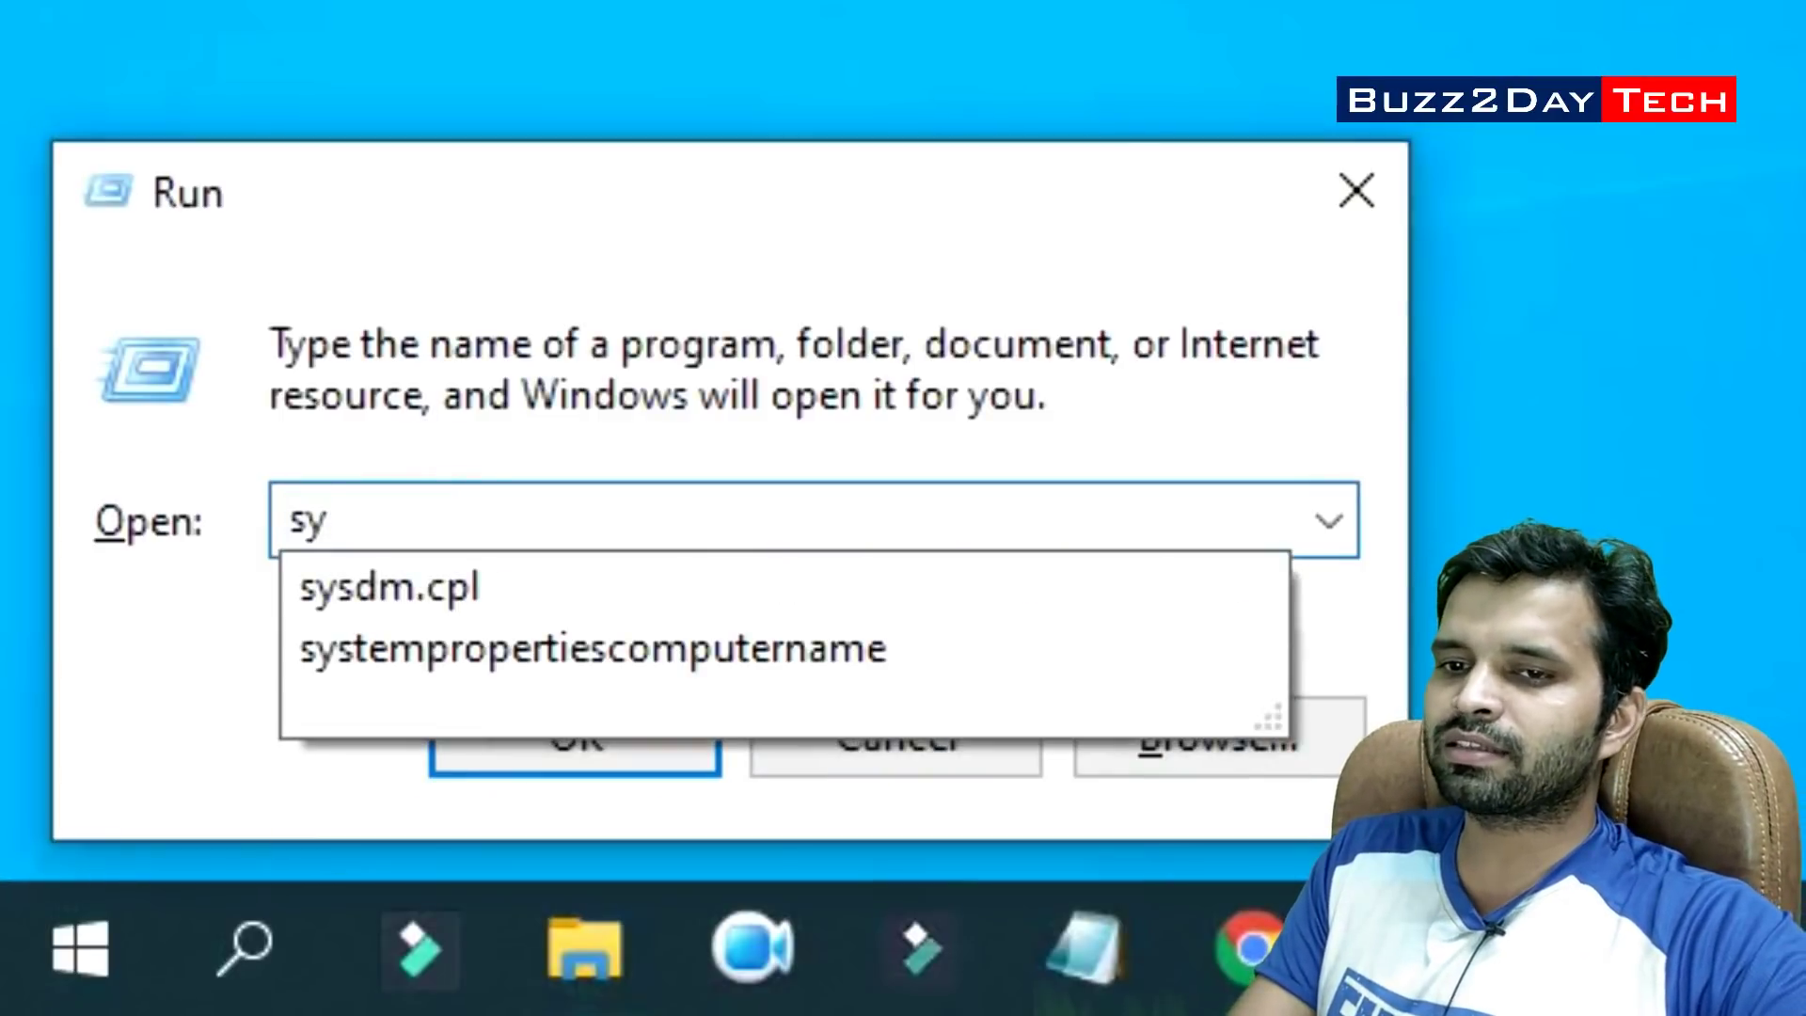
{"action": "type", "text": "sdm"}
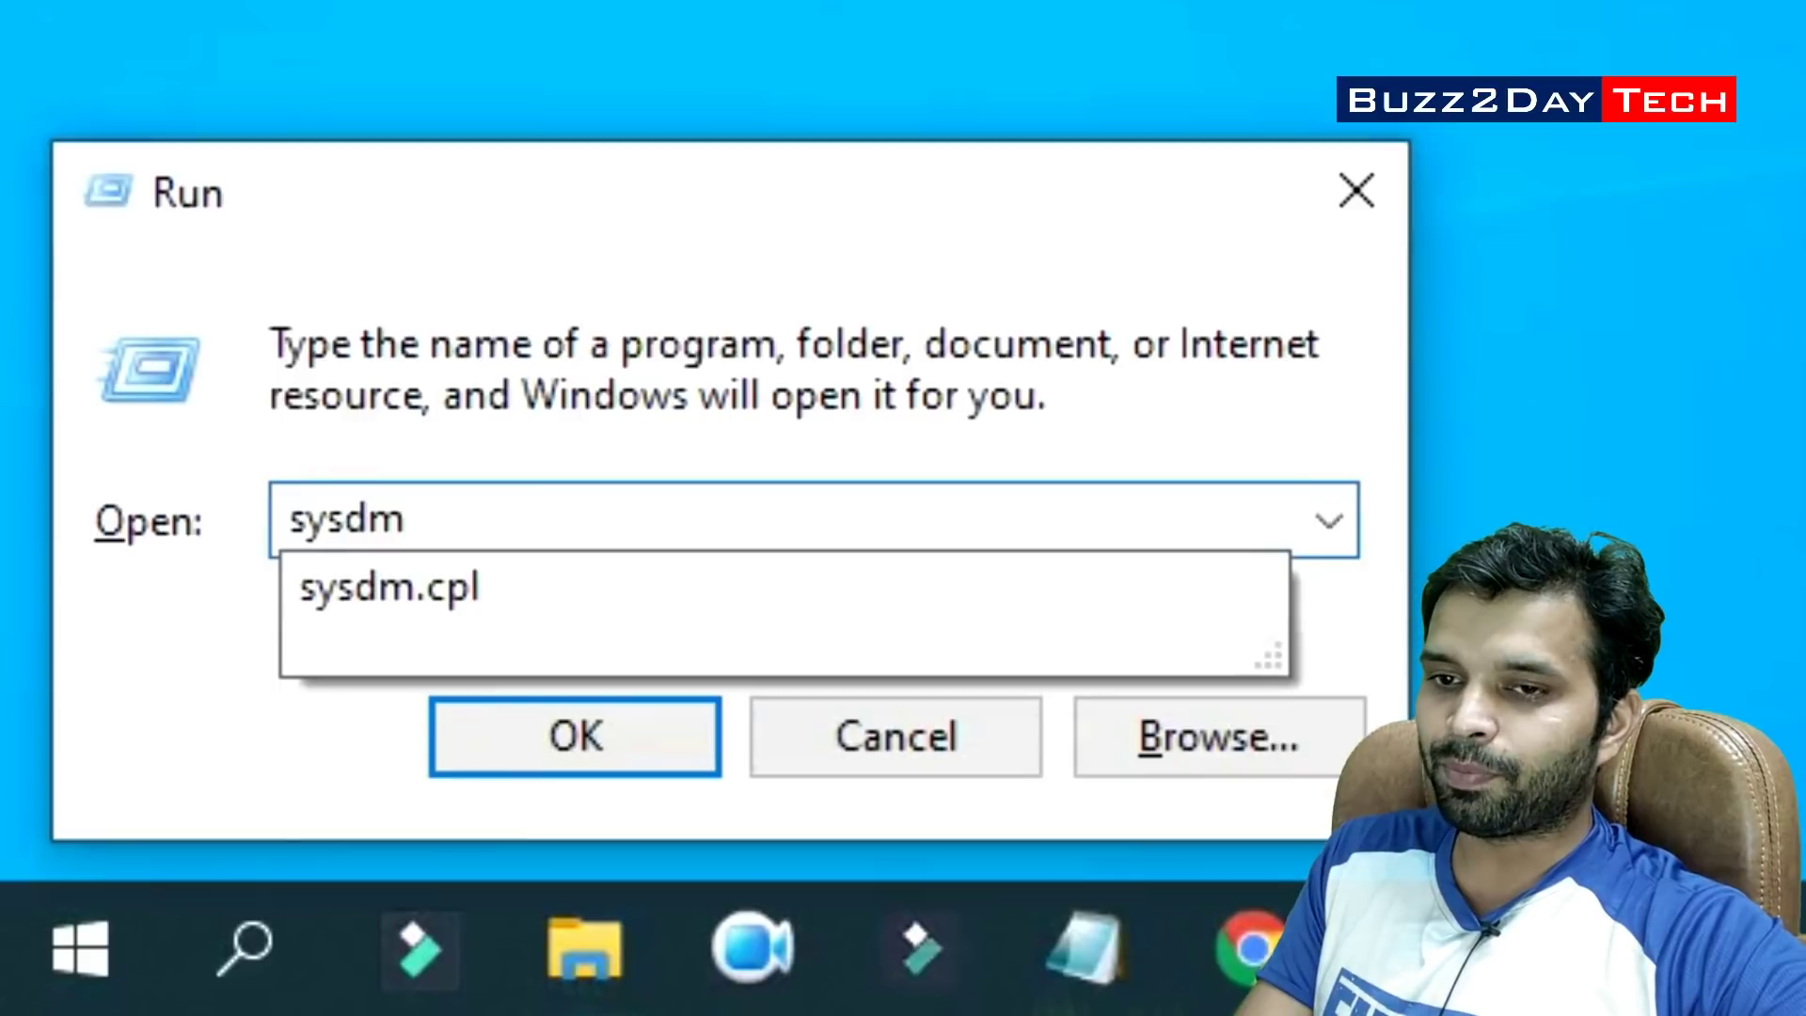
{"action": "type", "text": ".cpk"}
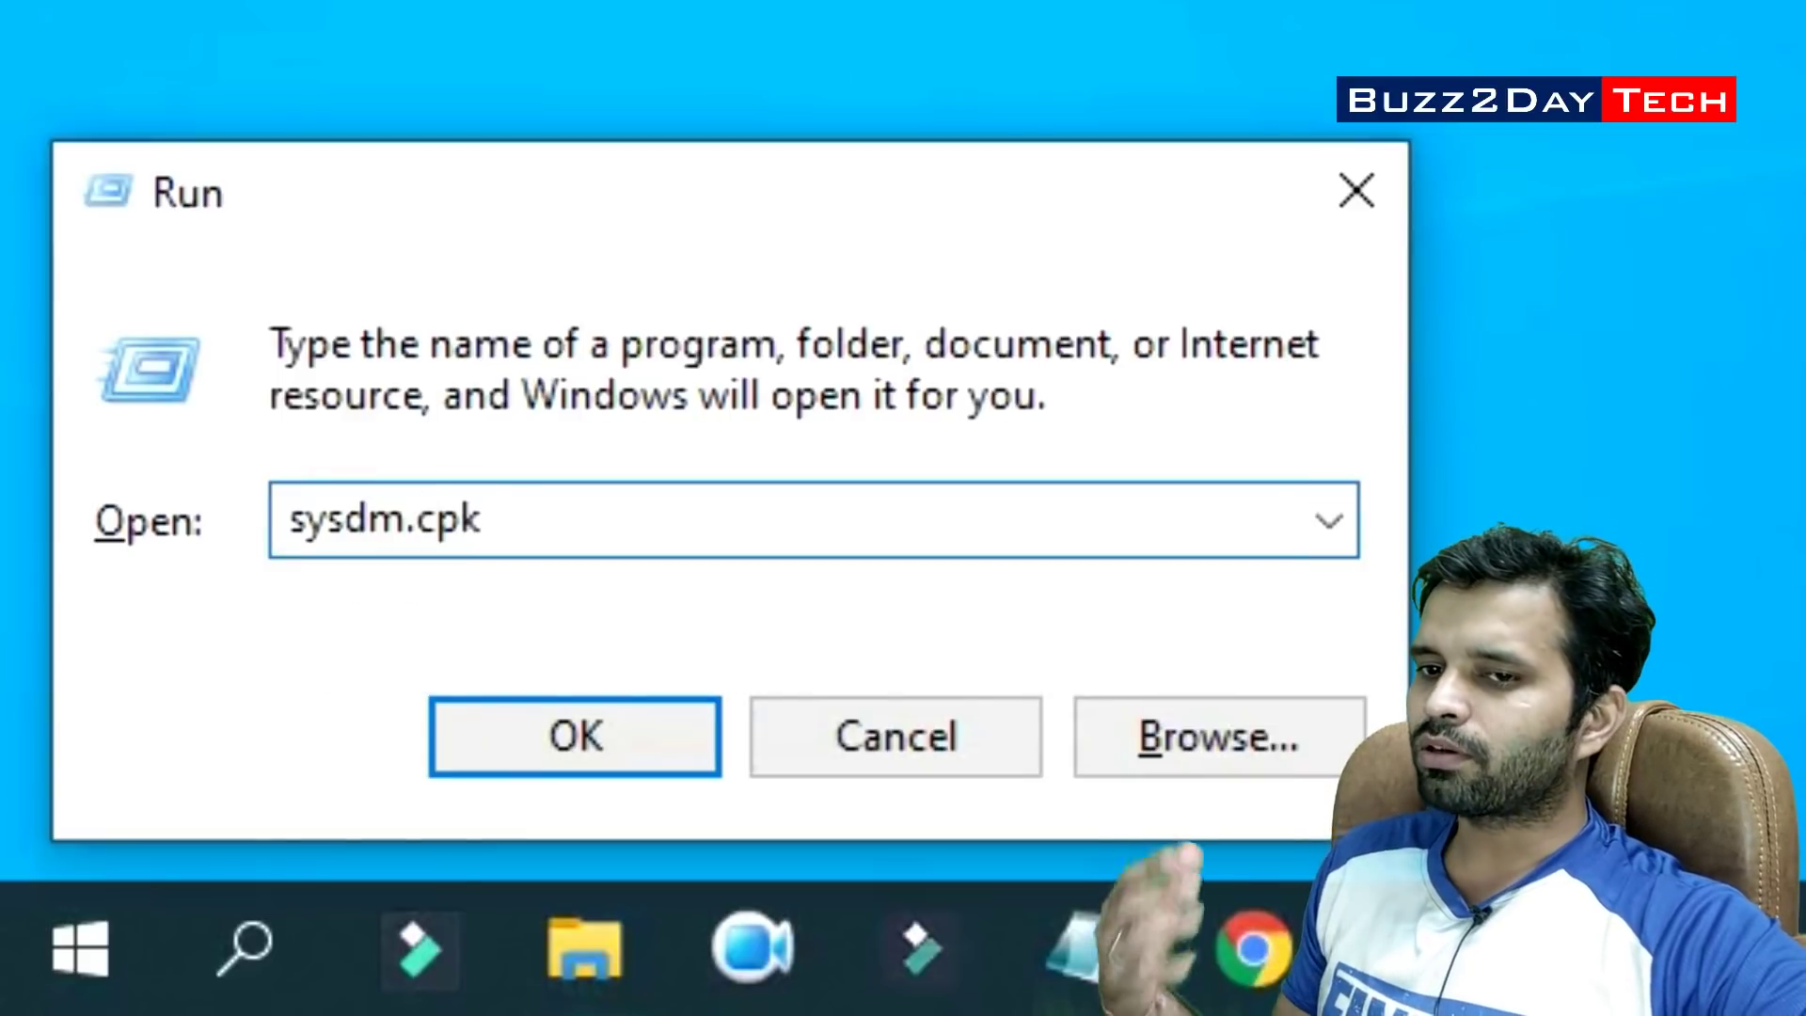
{"action": "key", "text": "BackSpace"}
{"action": "type", "text": "l"}
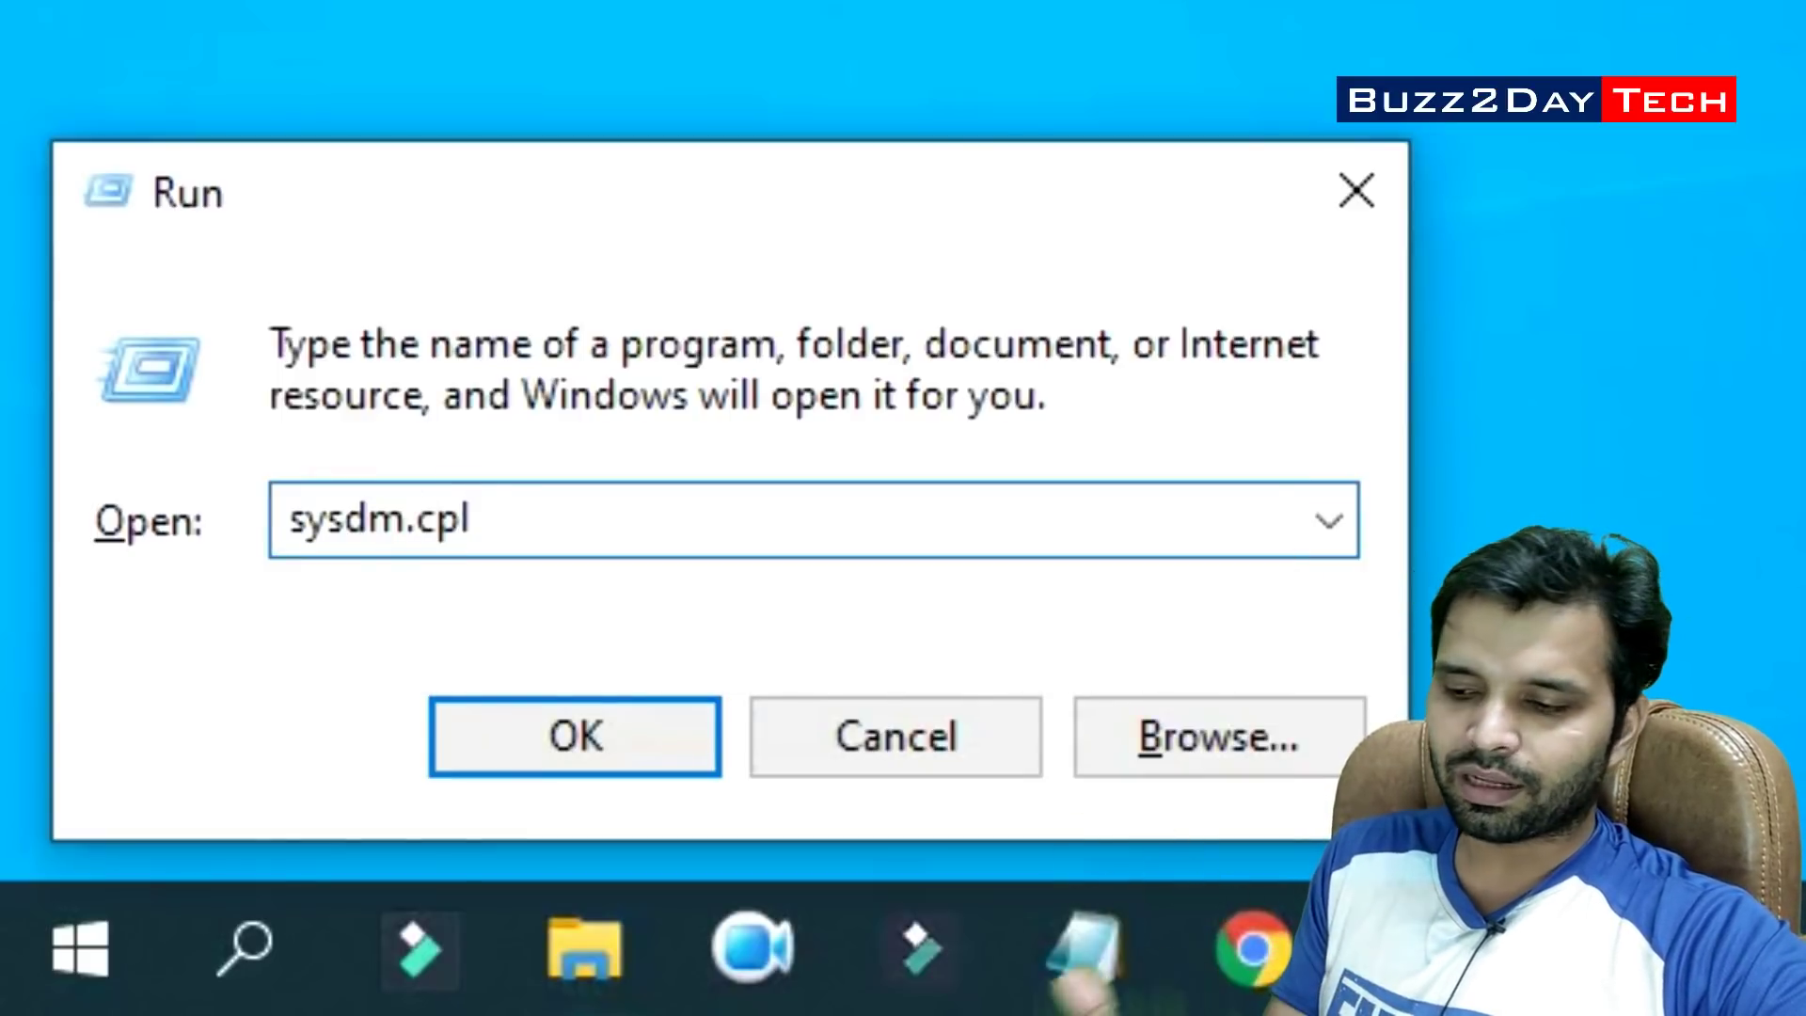
{"action": "key", "text": "Return"}
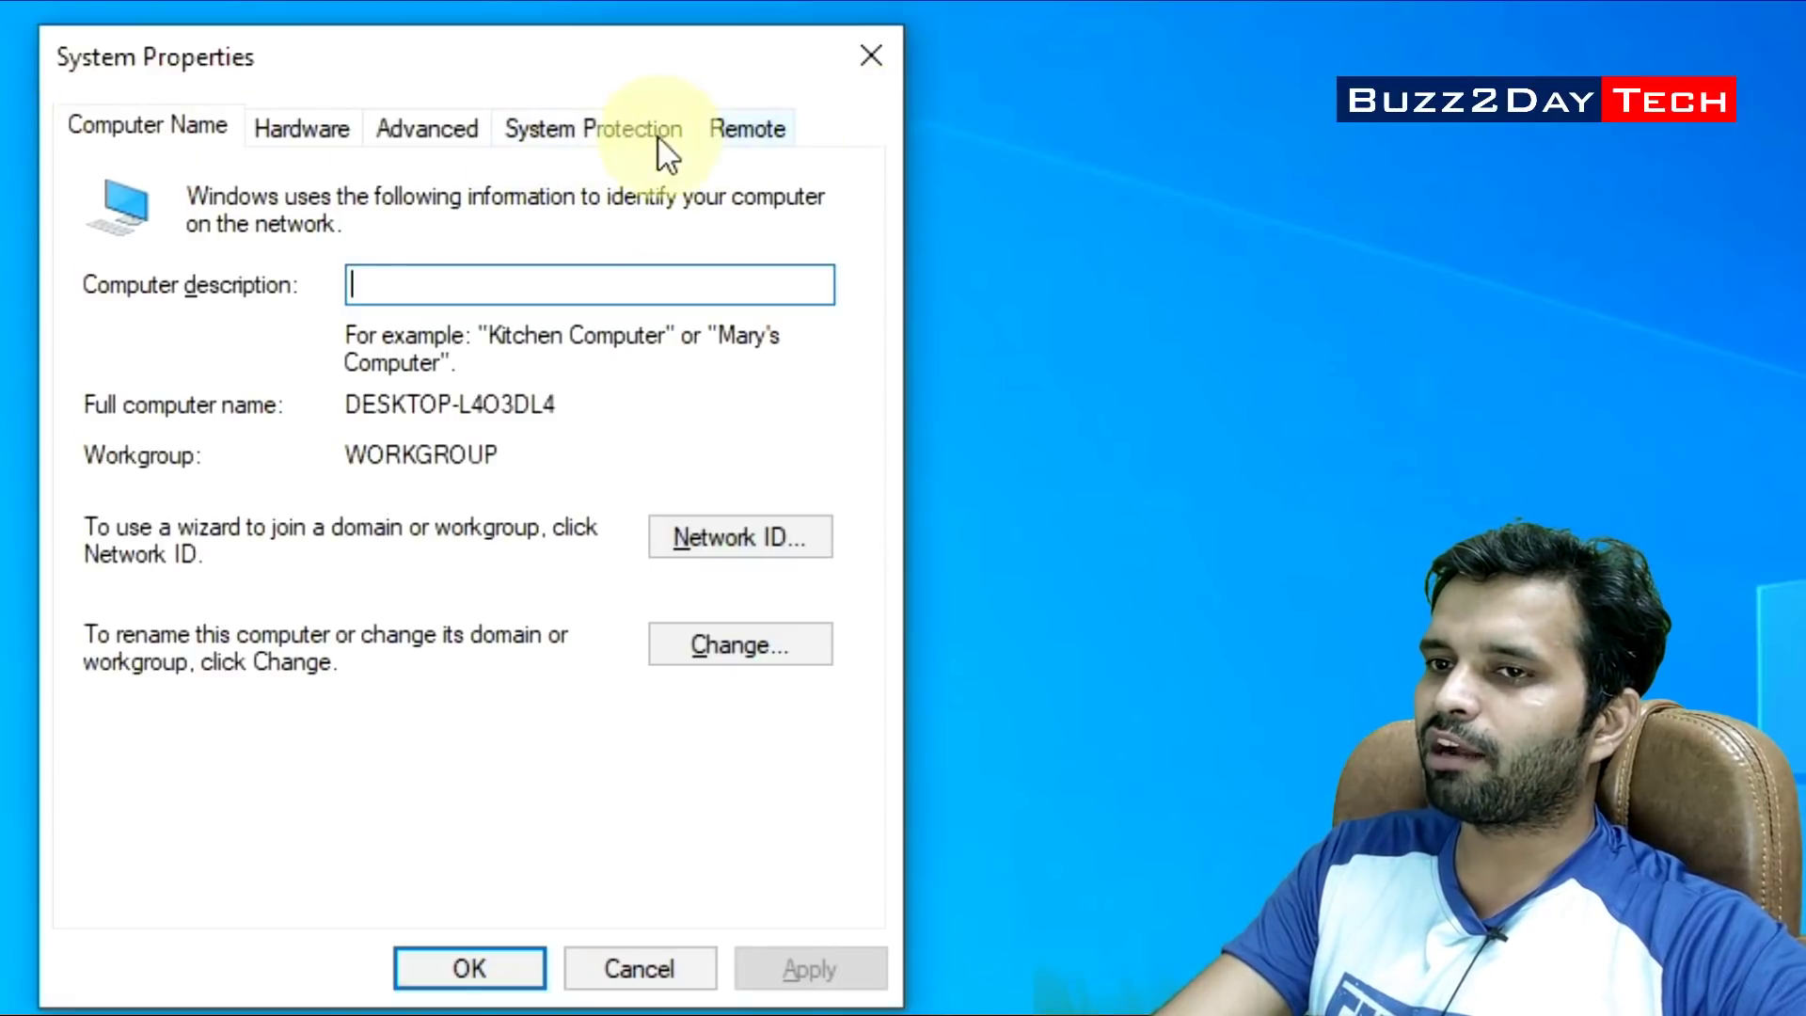
Open the Virtual Memory settings from the advanced performance options
{"action": "left_click", "coordinate": [425, 132]}
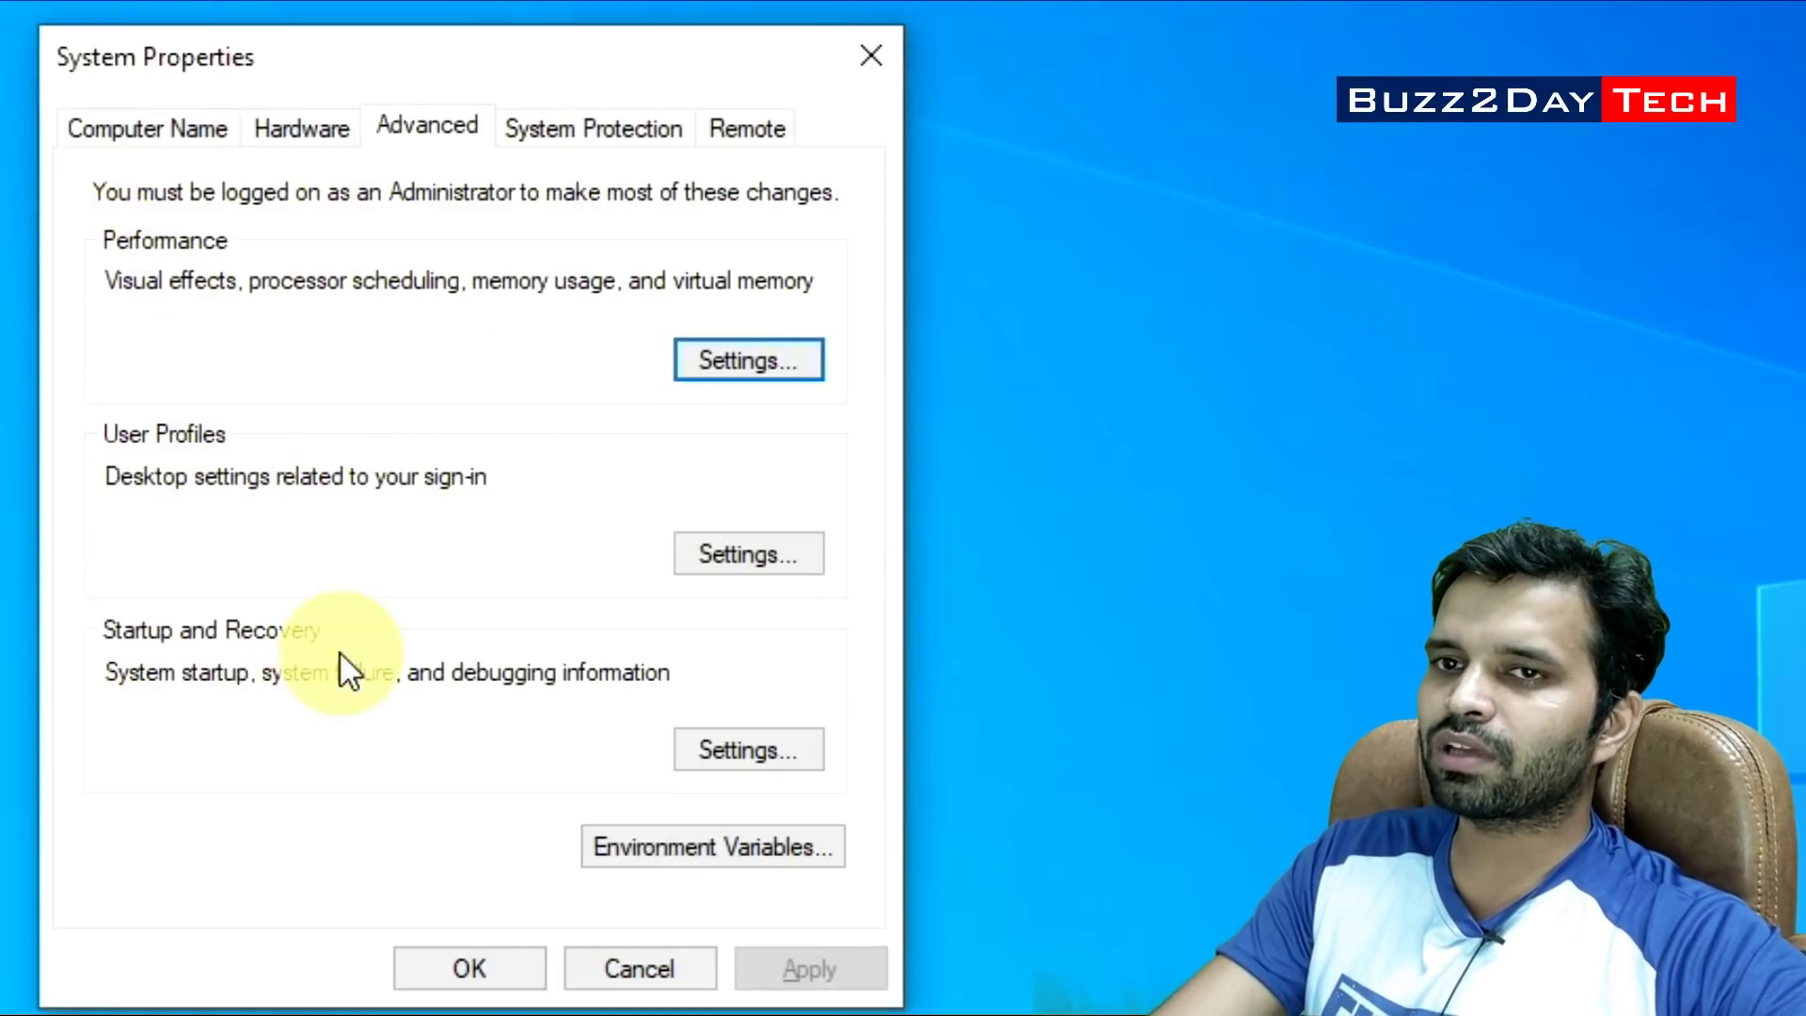
{"action": "left_click", "coordinate": [734, 378]}
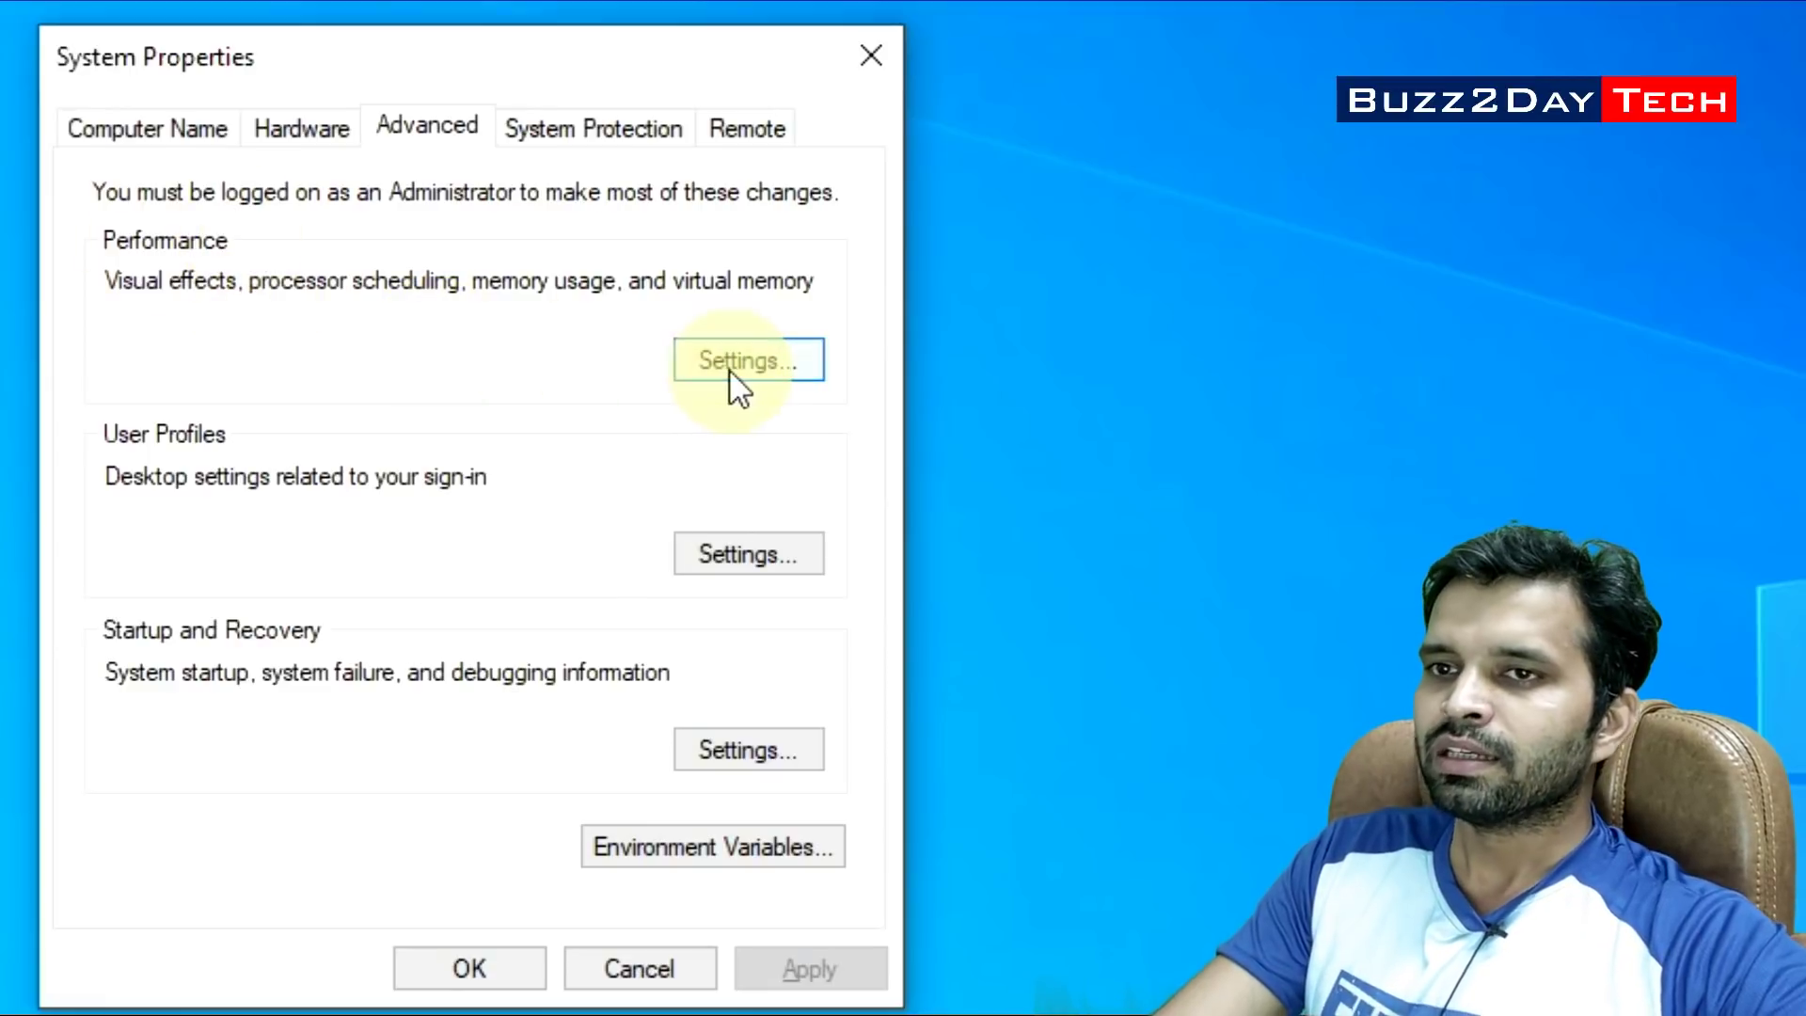
{"action": "left_click_drag", "start_coordinate": [411, 247], "coordinate": [414, 104]}
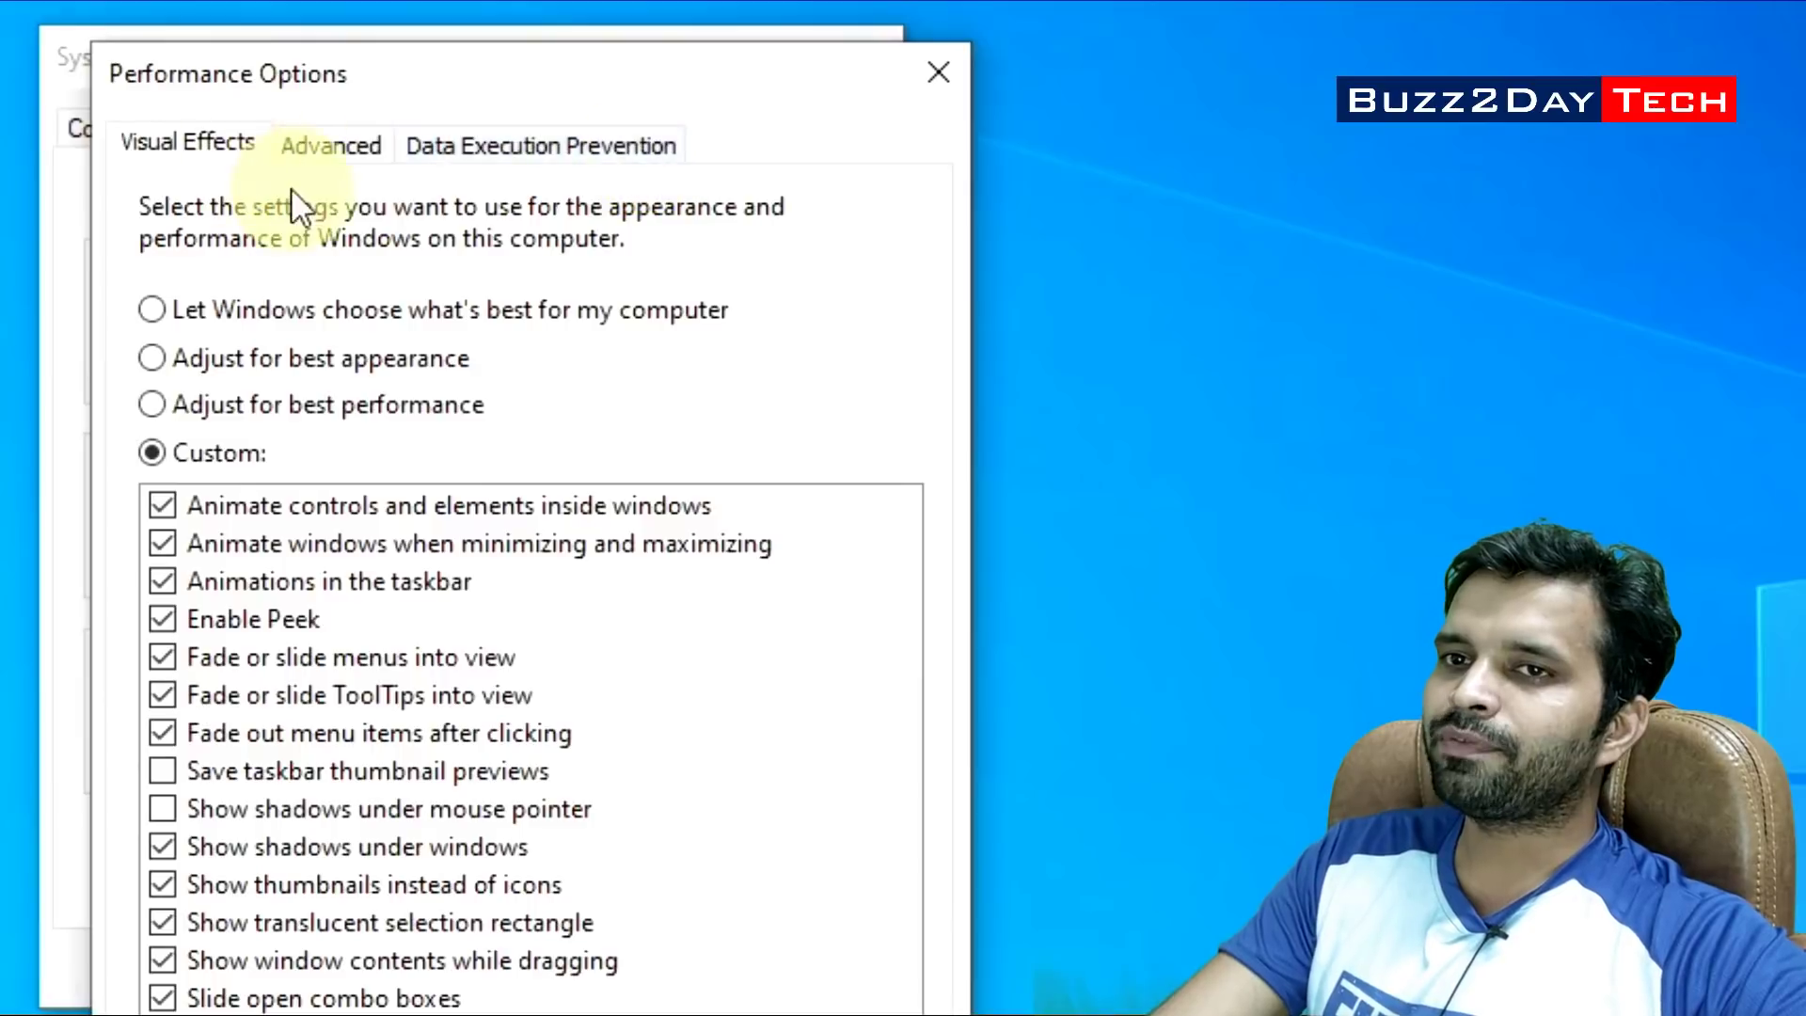
{"action": "left_click", "coordinate": [347, 143]}
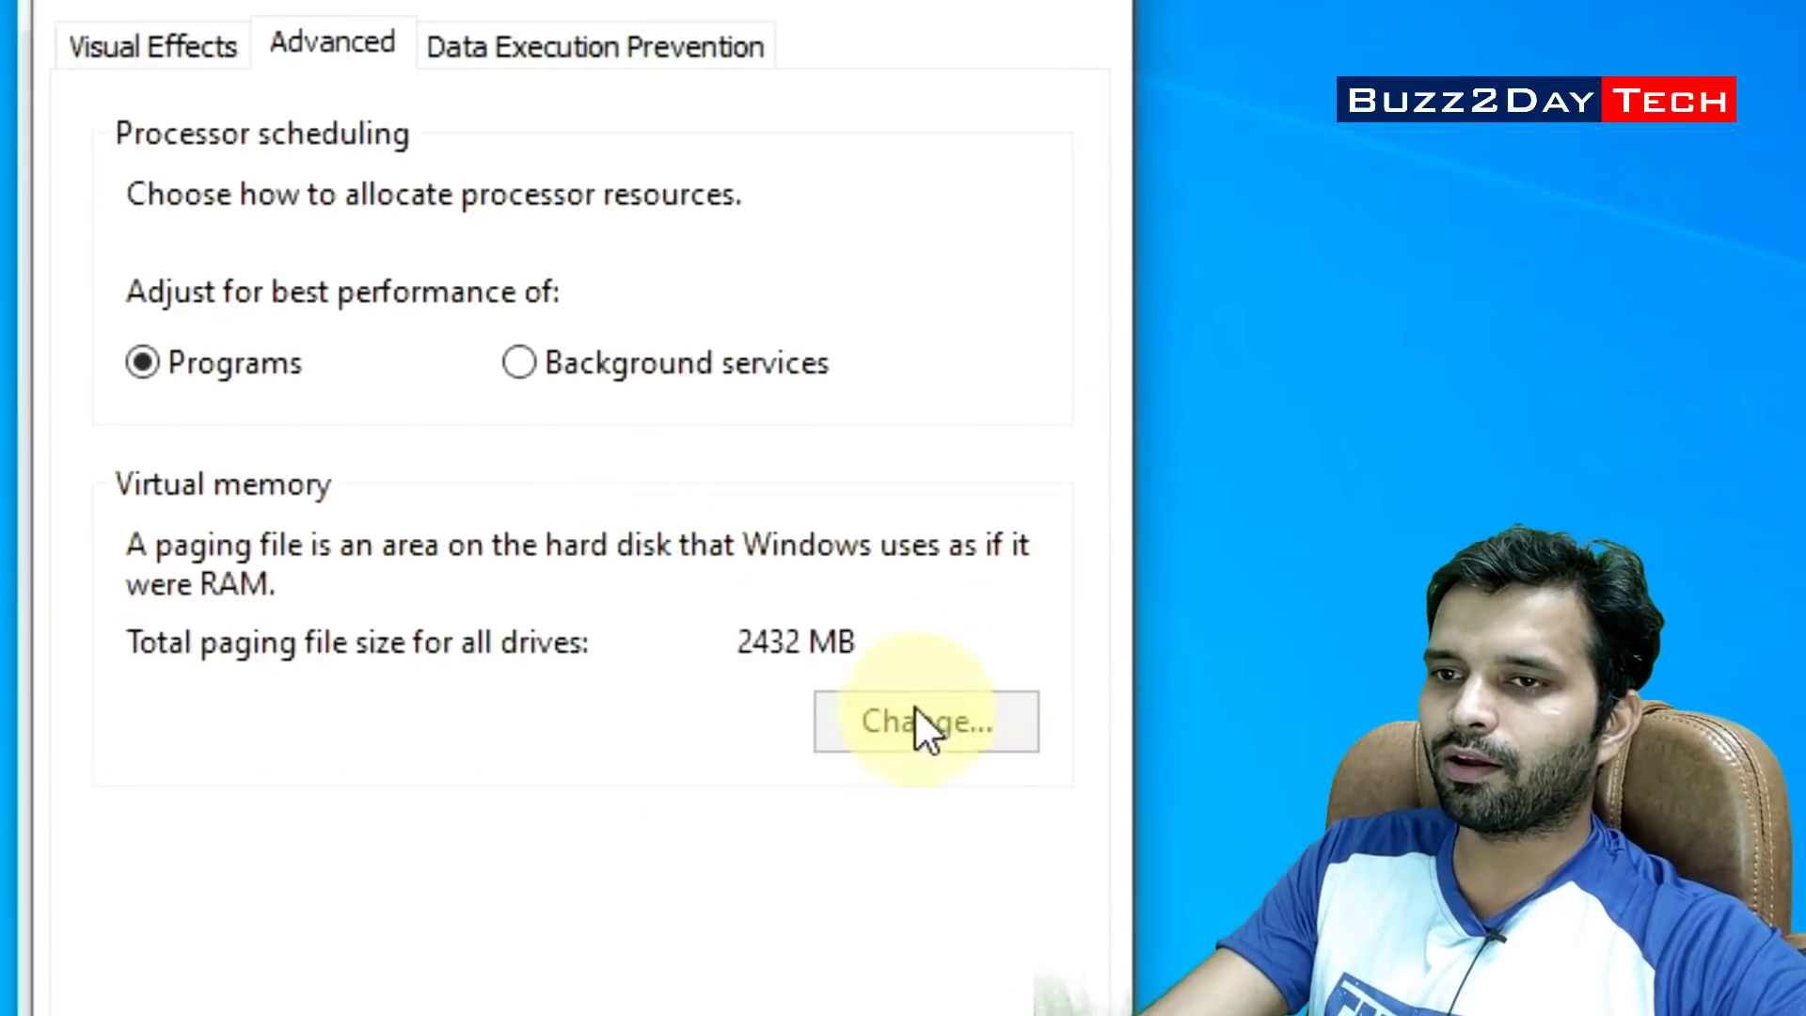
{"action": "left_click", "coordinate": [912, 726]}
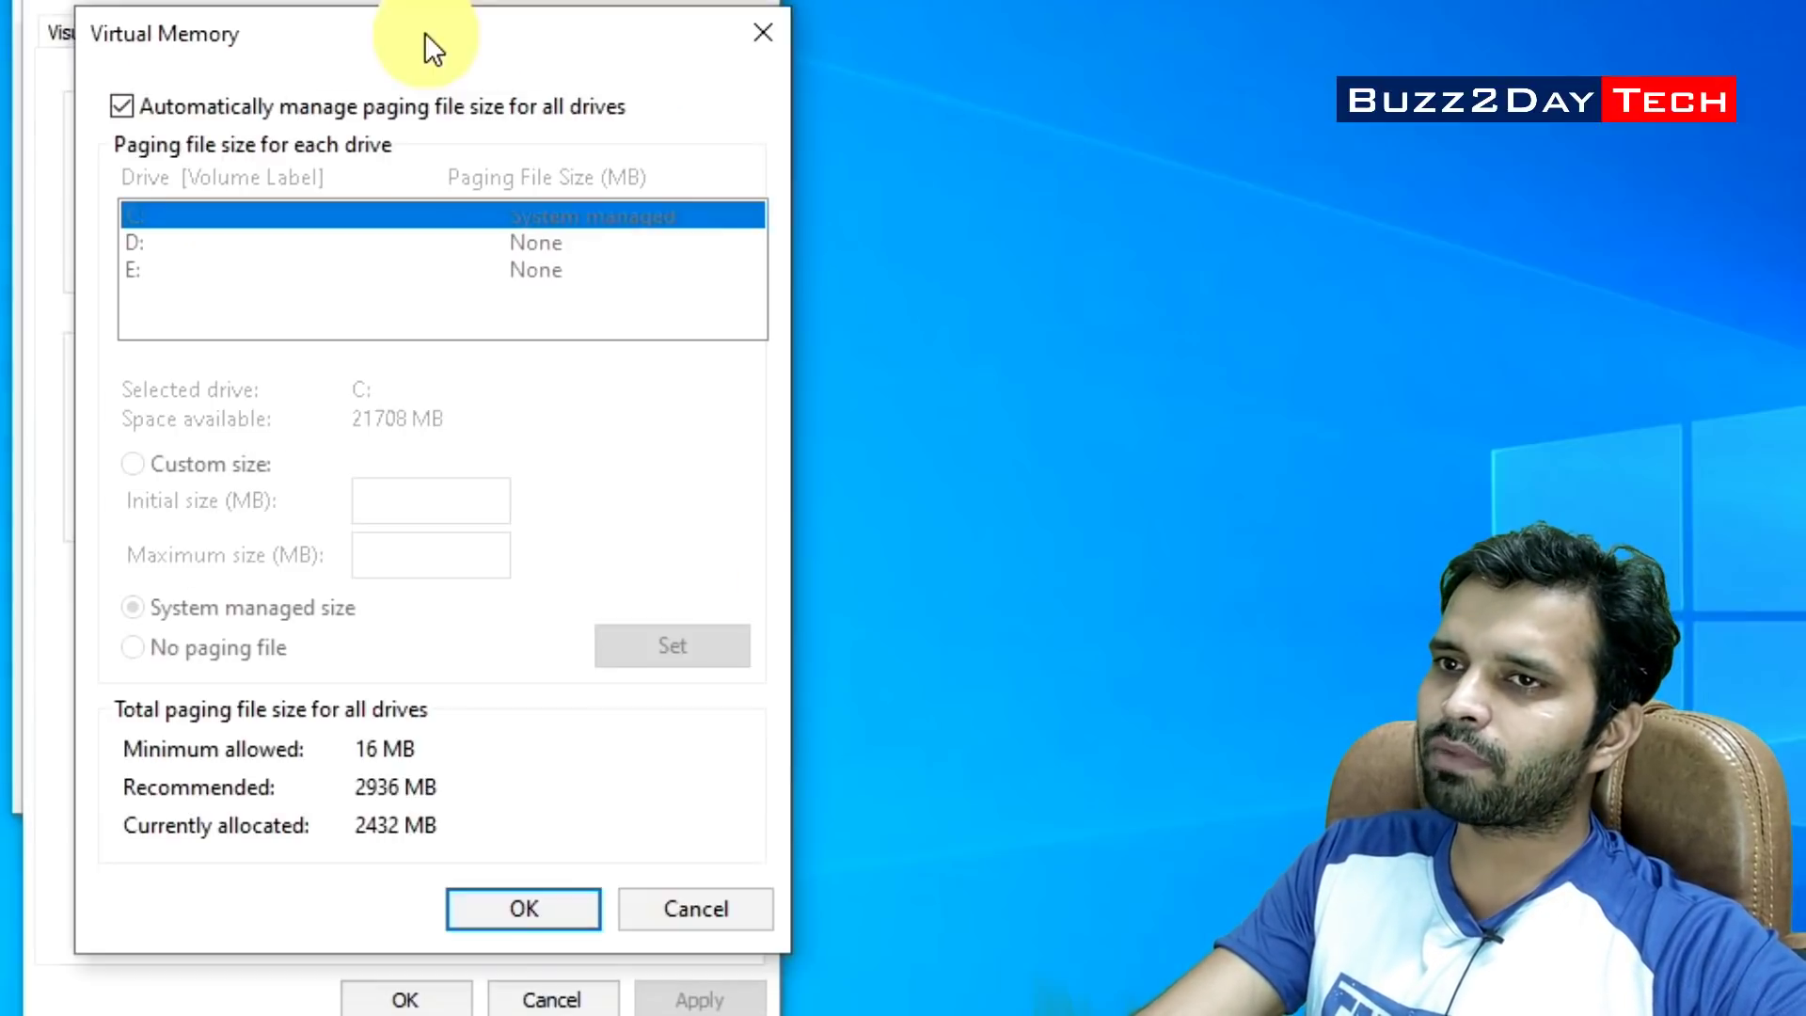
{"action": "left_click_drag", "start_coordinate": [465, 42], "coordinate": [451, 32]}
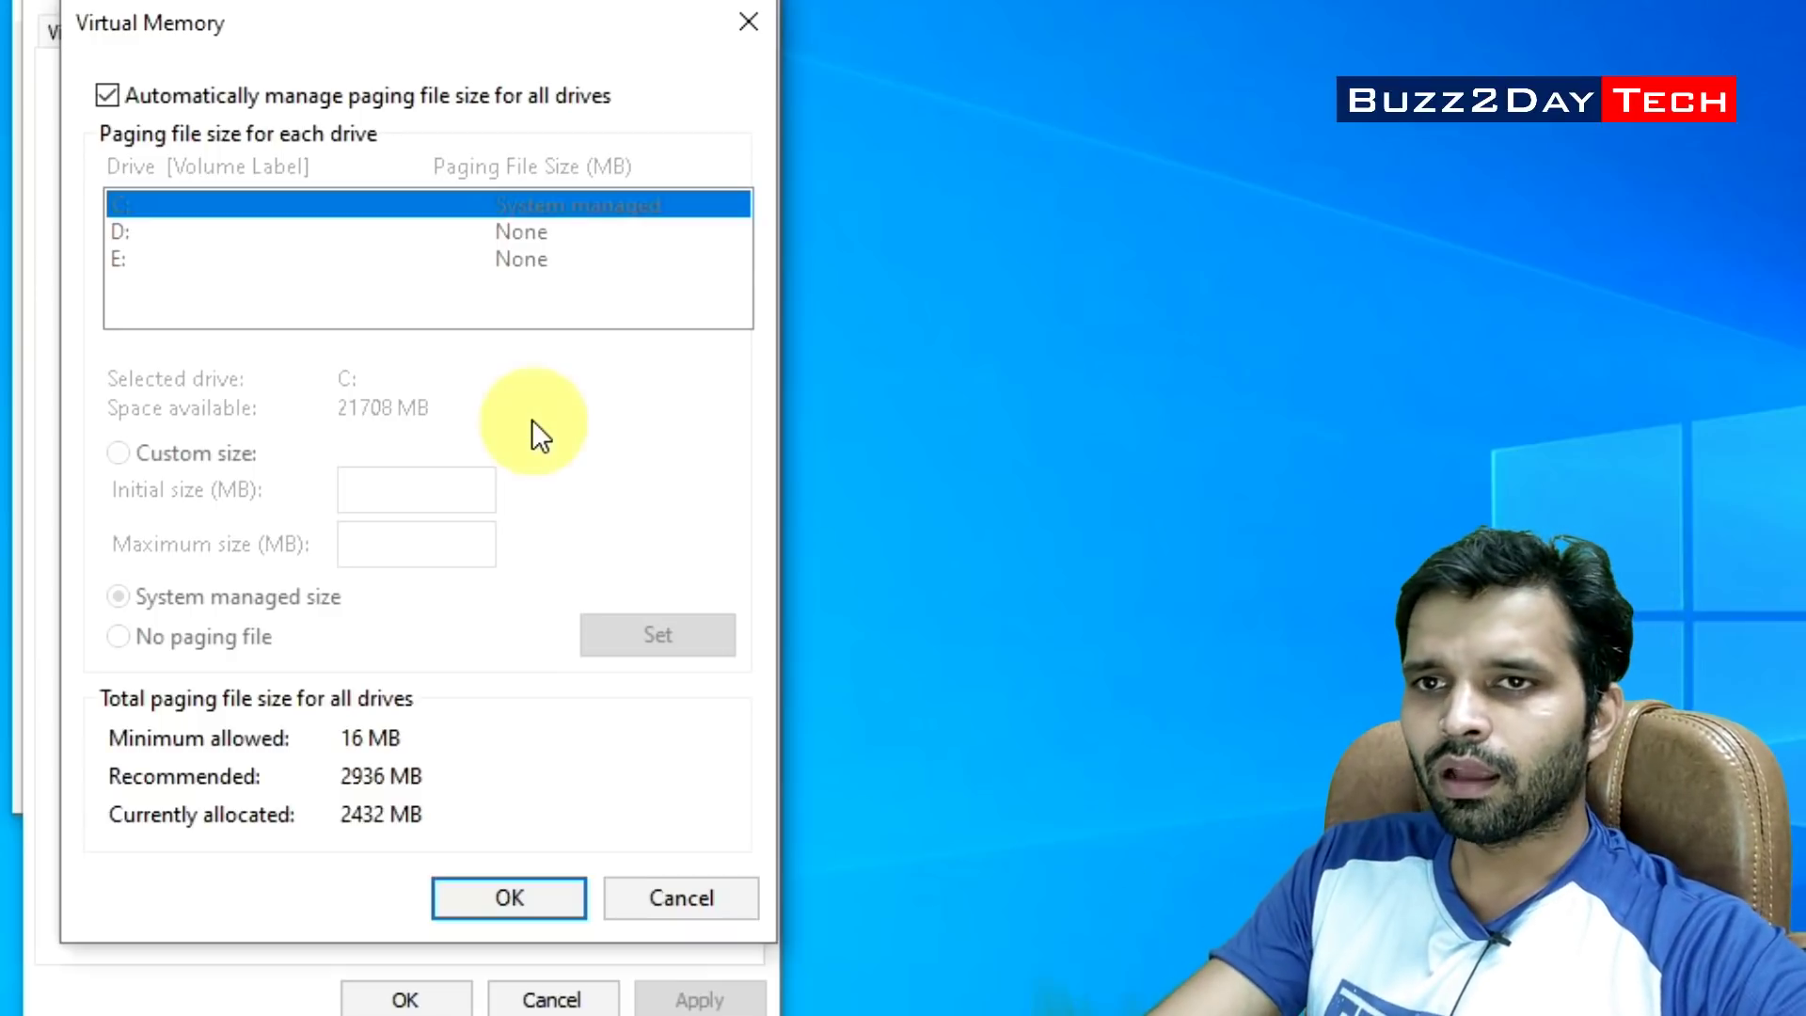
Turn off automatic paging file management for all drives and choose a custom paging file size for drive C:
{"action": "left_click", "coordinate": [115, 98]}
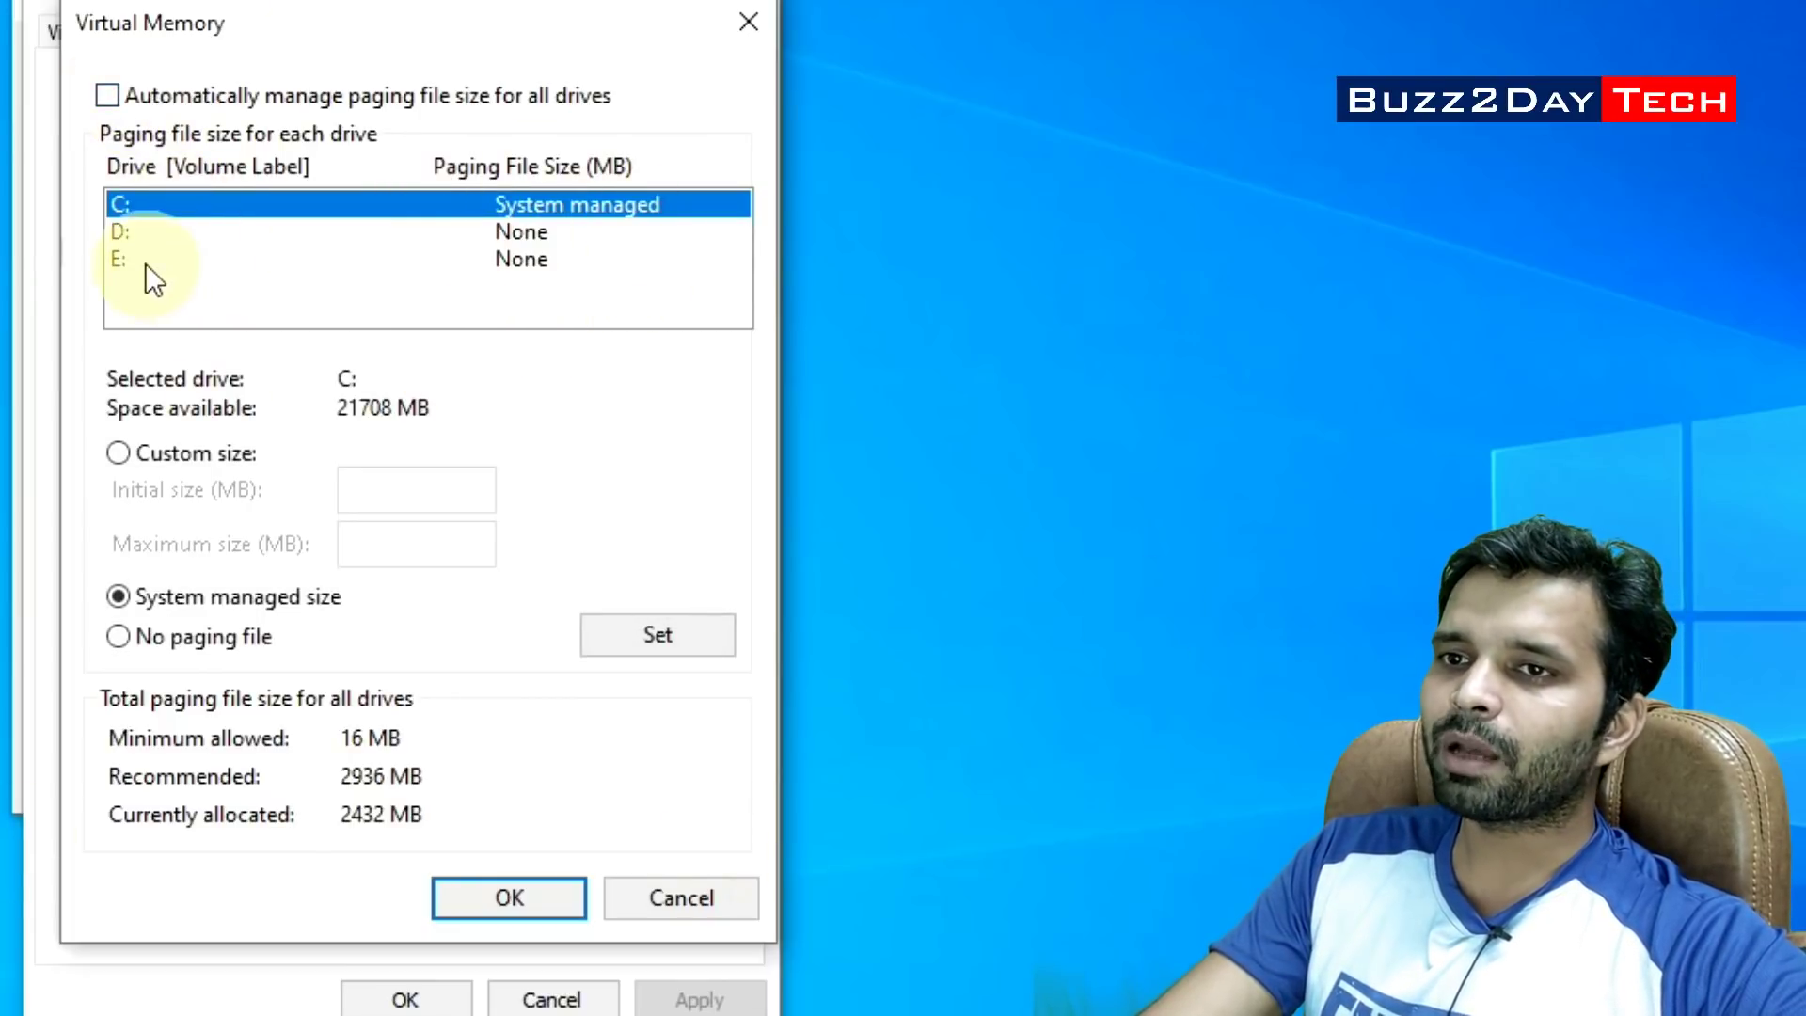
{"action": "left_click", "coordinate": [521, 230]}
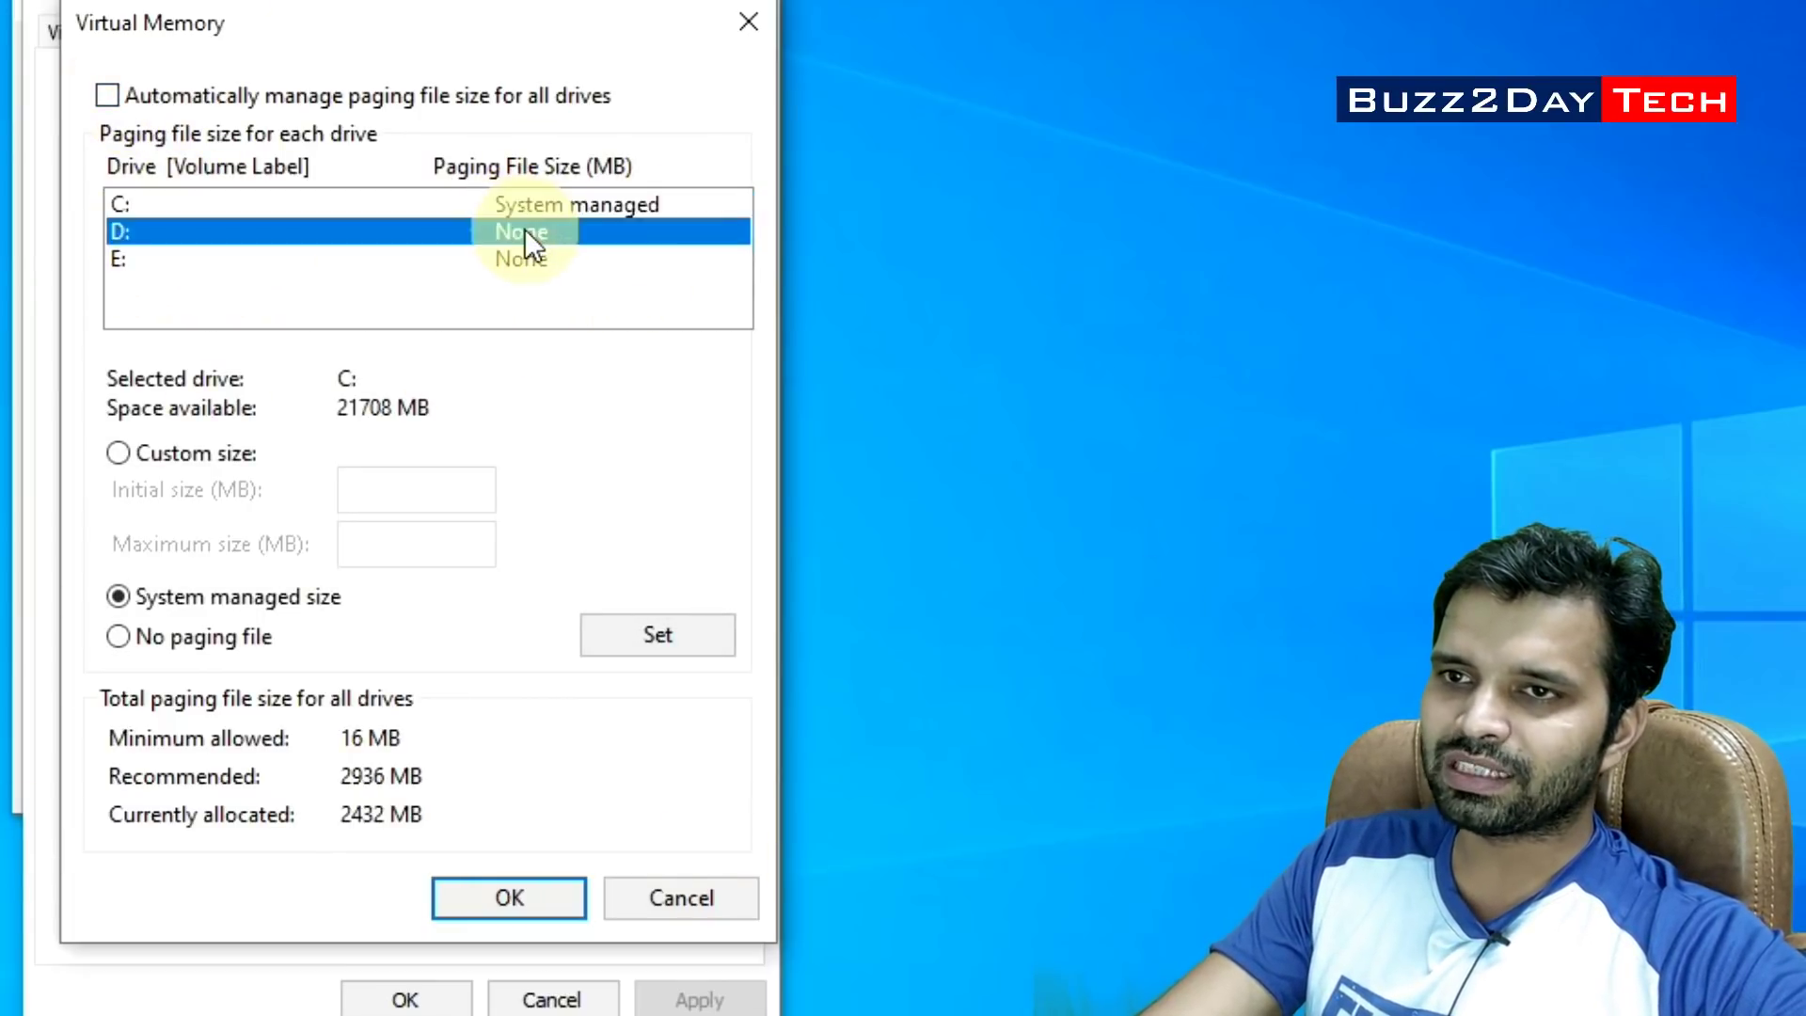
{"action": "left_click", "coordinate": [520, 252]}
{"action": "left_click", "coordinate": [521, 201]}
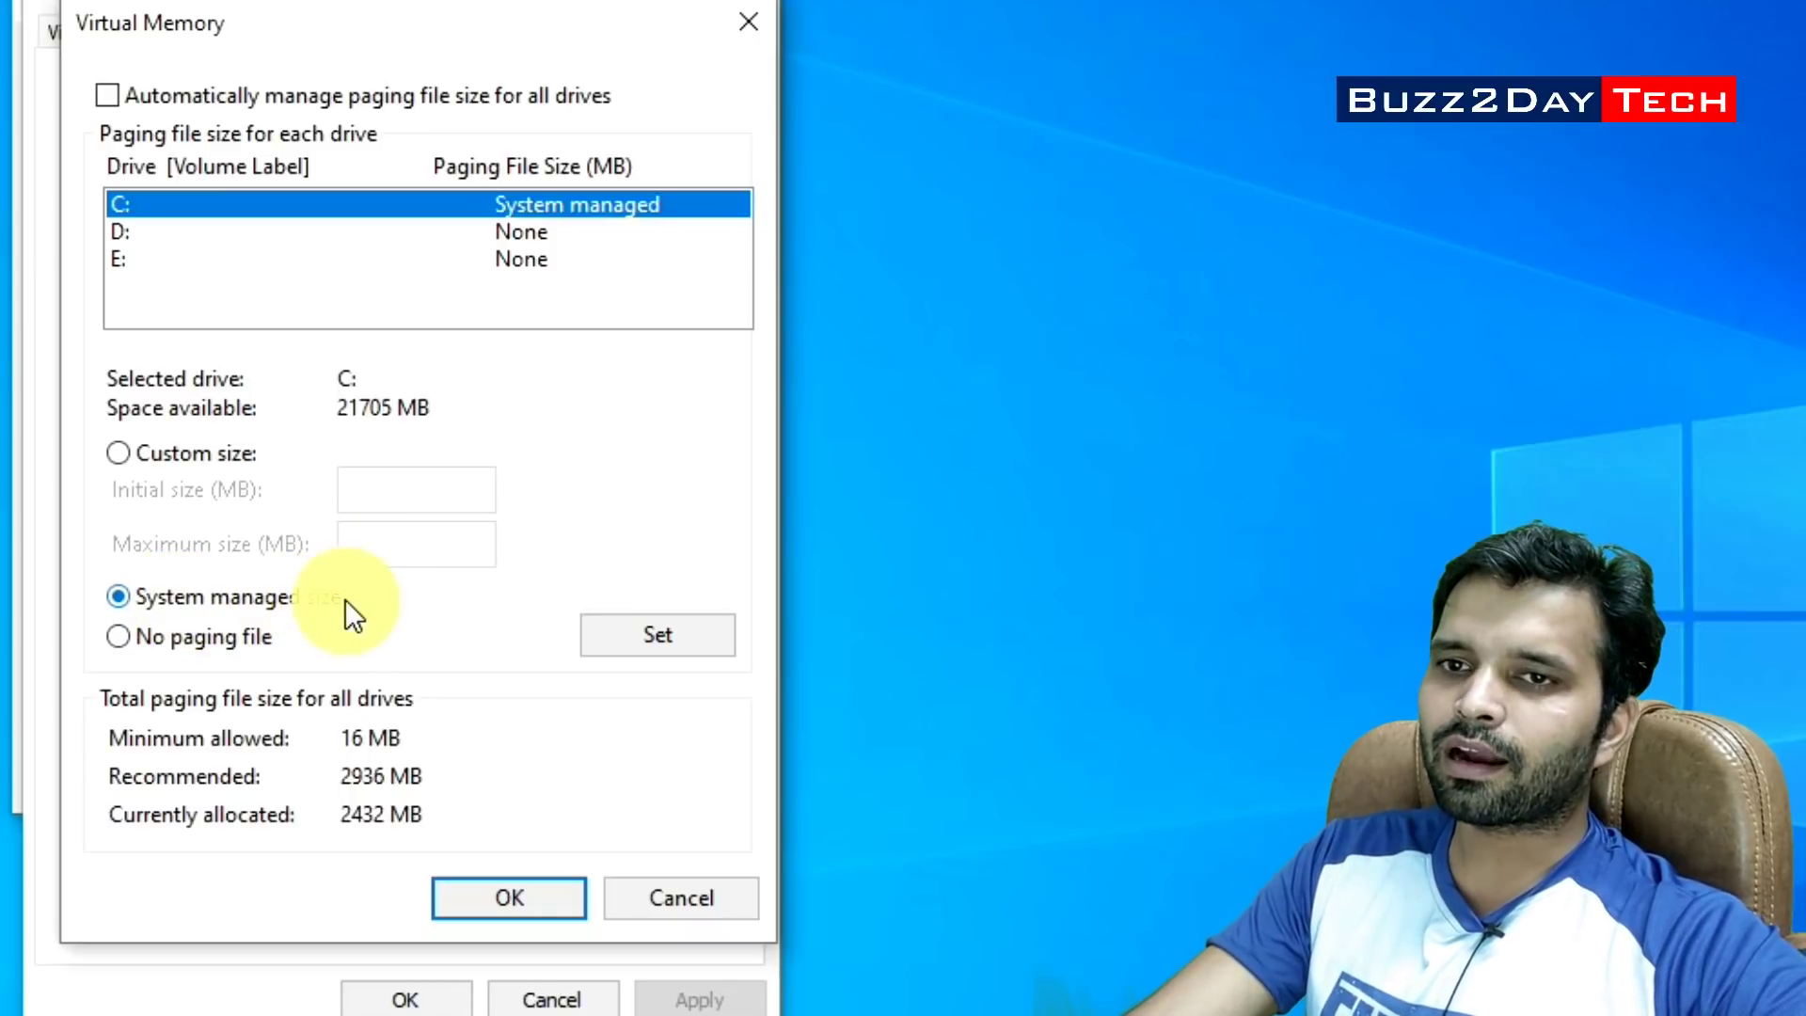
{"action": "left_click", "coordinate": [121, 452]}
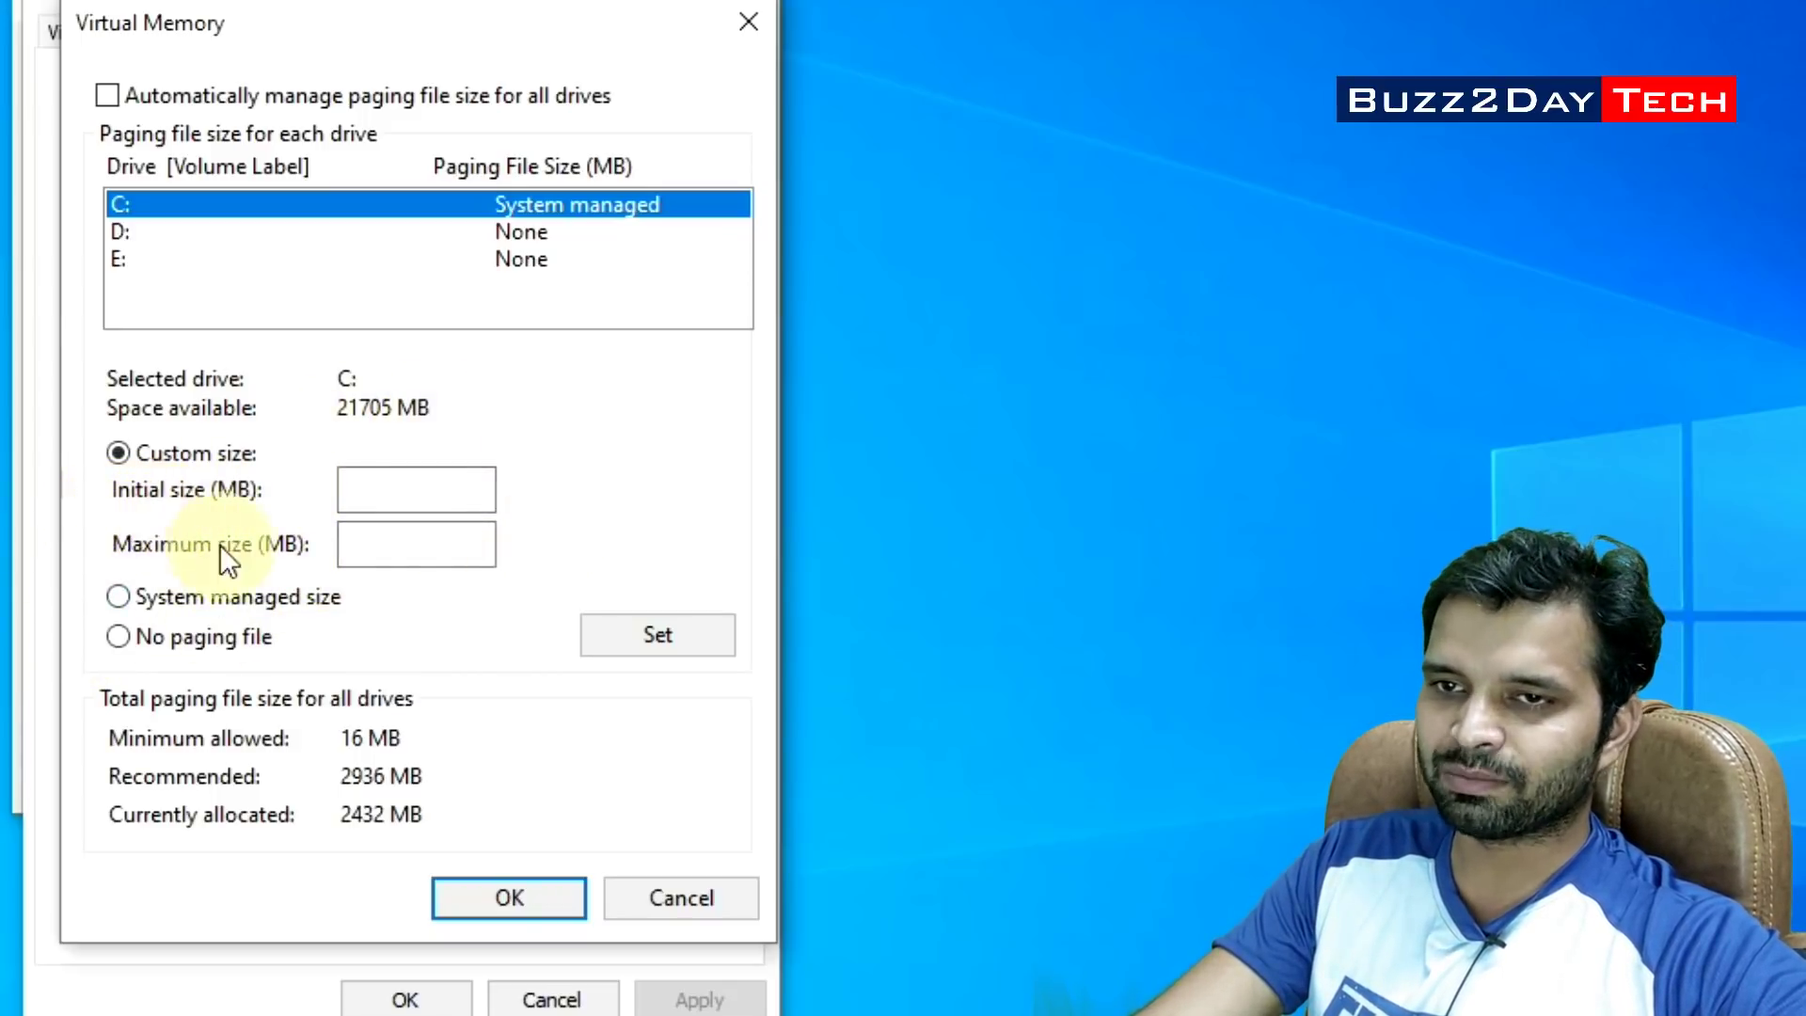
{"action": "left_click", "coordinate": [384, 497]}
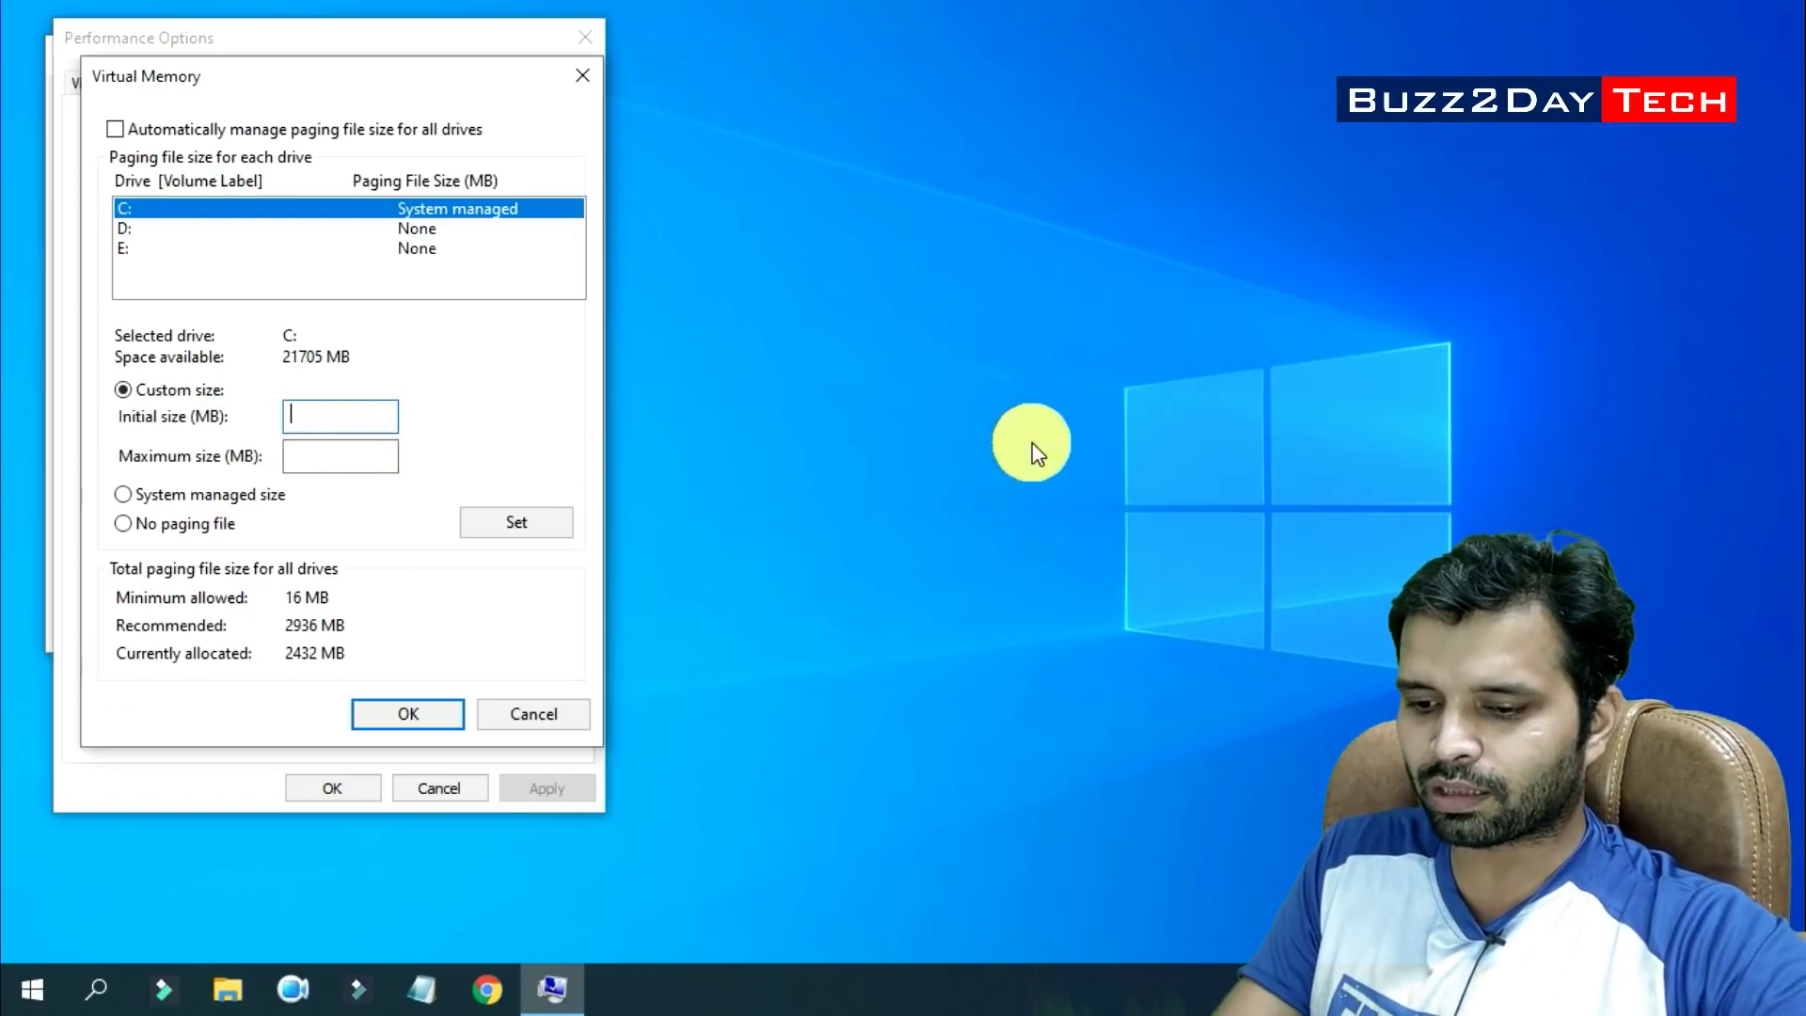
Run notepad to open a blank text document for the paging file calculation
{"action": "key", "text": "super+r"}
{"action": "type", "text": "notepad"}
{"action": "key", "text": "Return"}
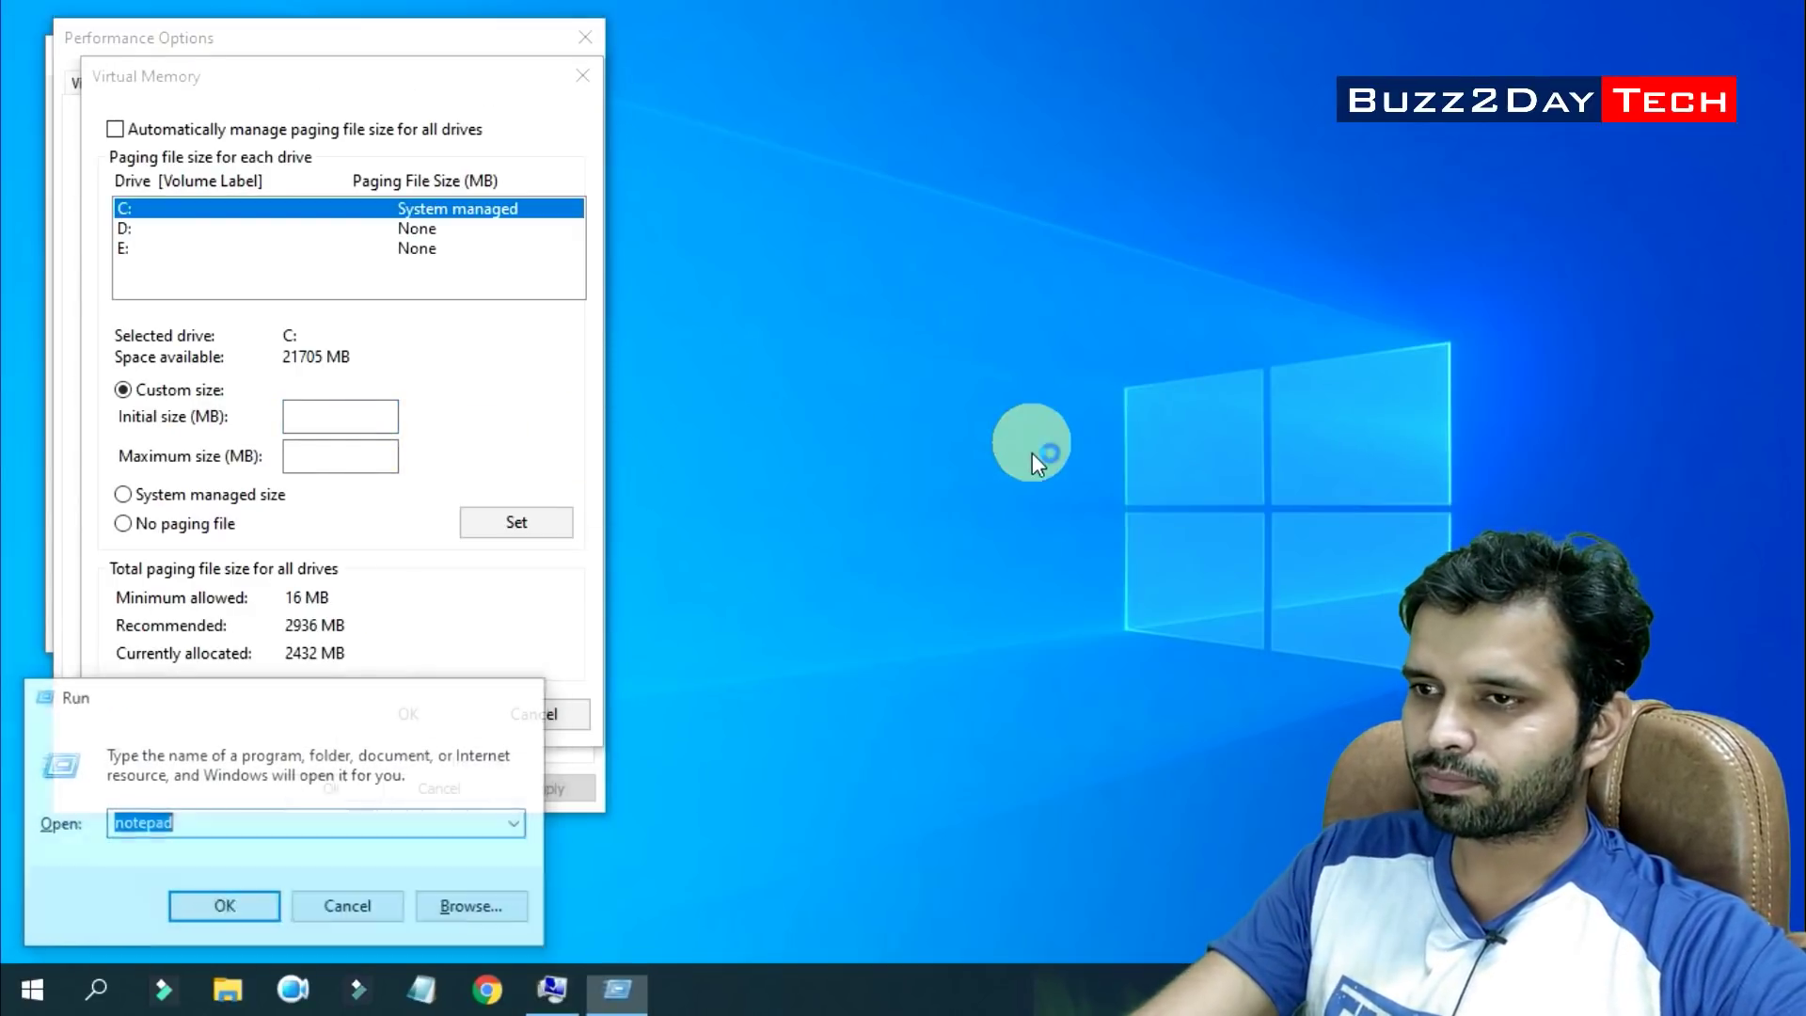
{"action": "left_click", "coordinate": [818, 706]}
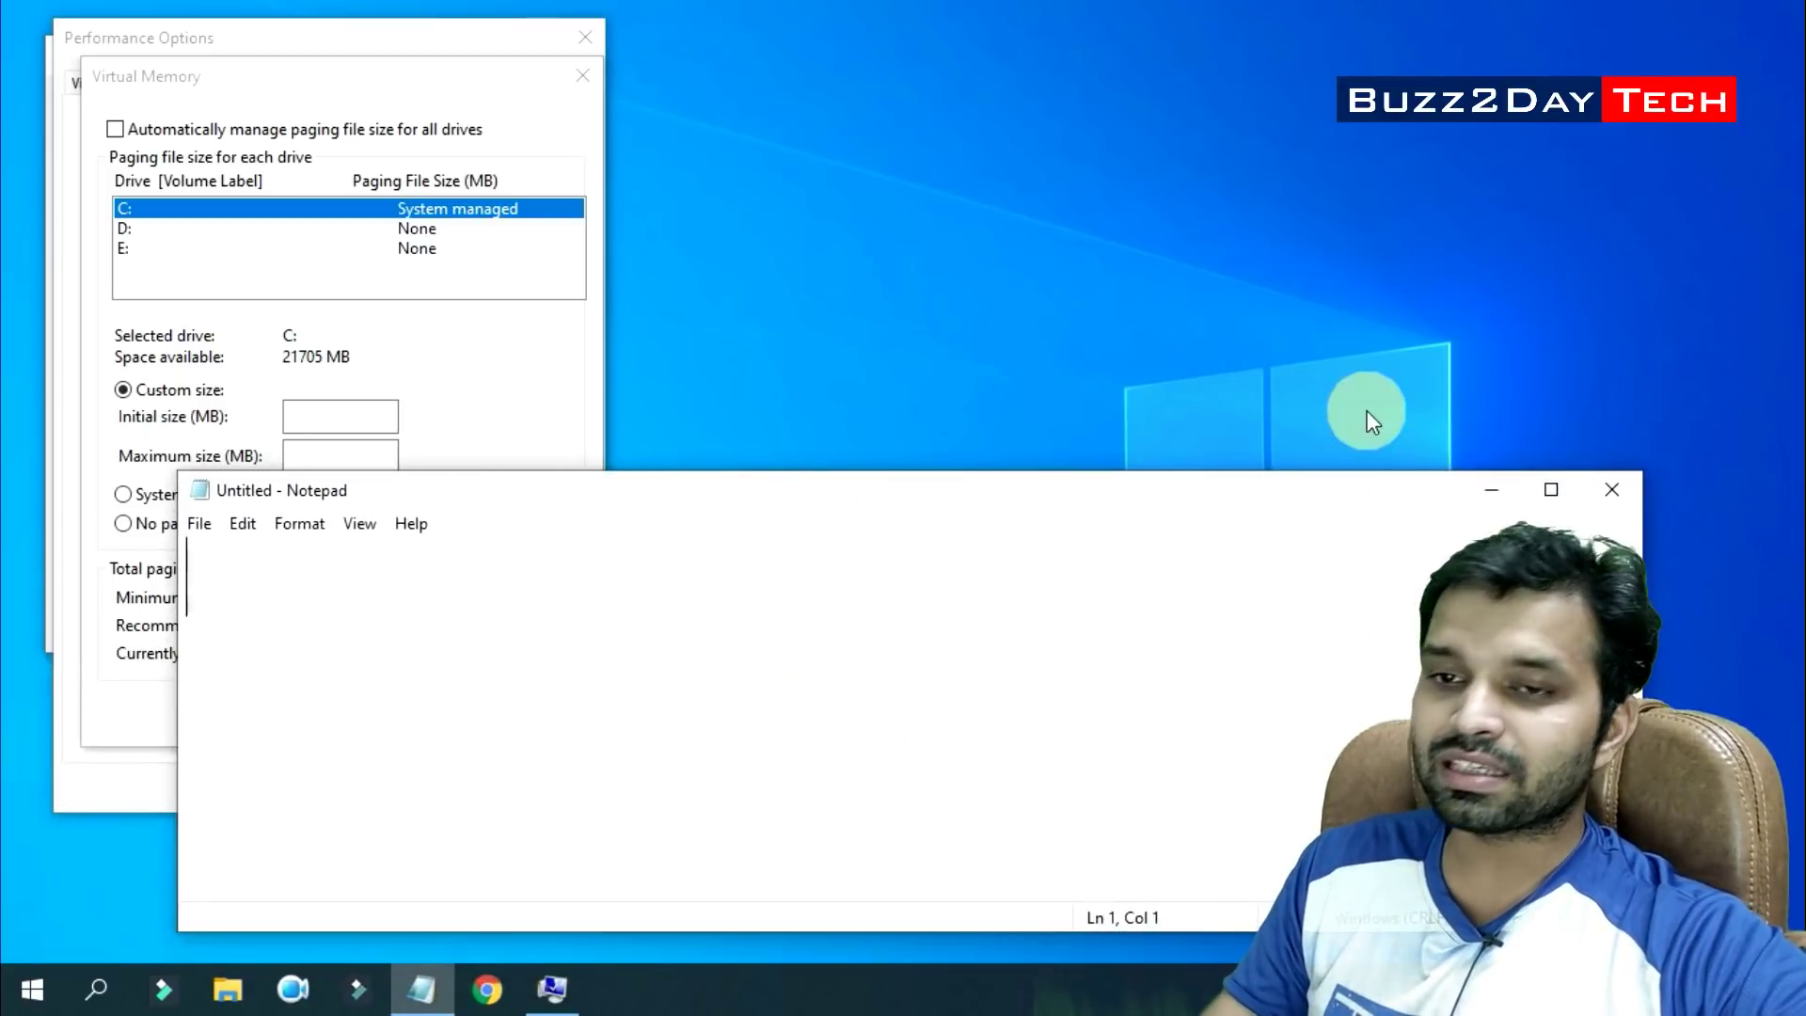
Write the initial paging file size formula 4*1024*1.5 in the blank note
{"action": "type", "text": "4"}
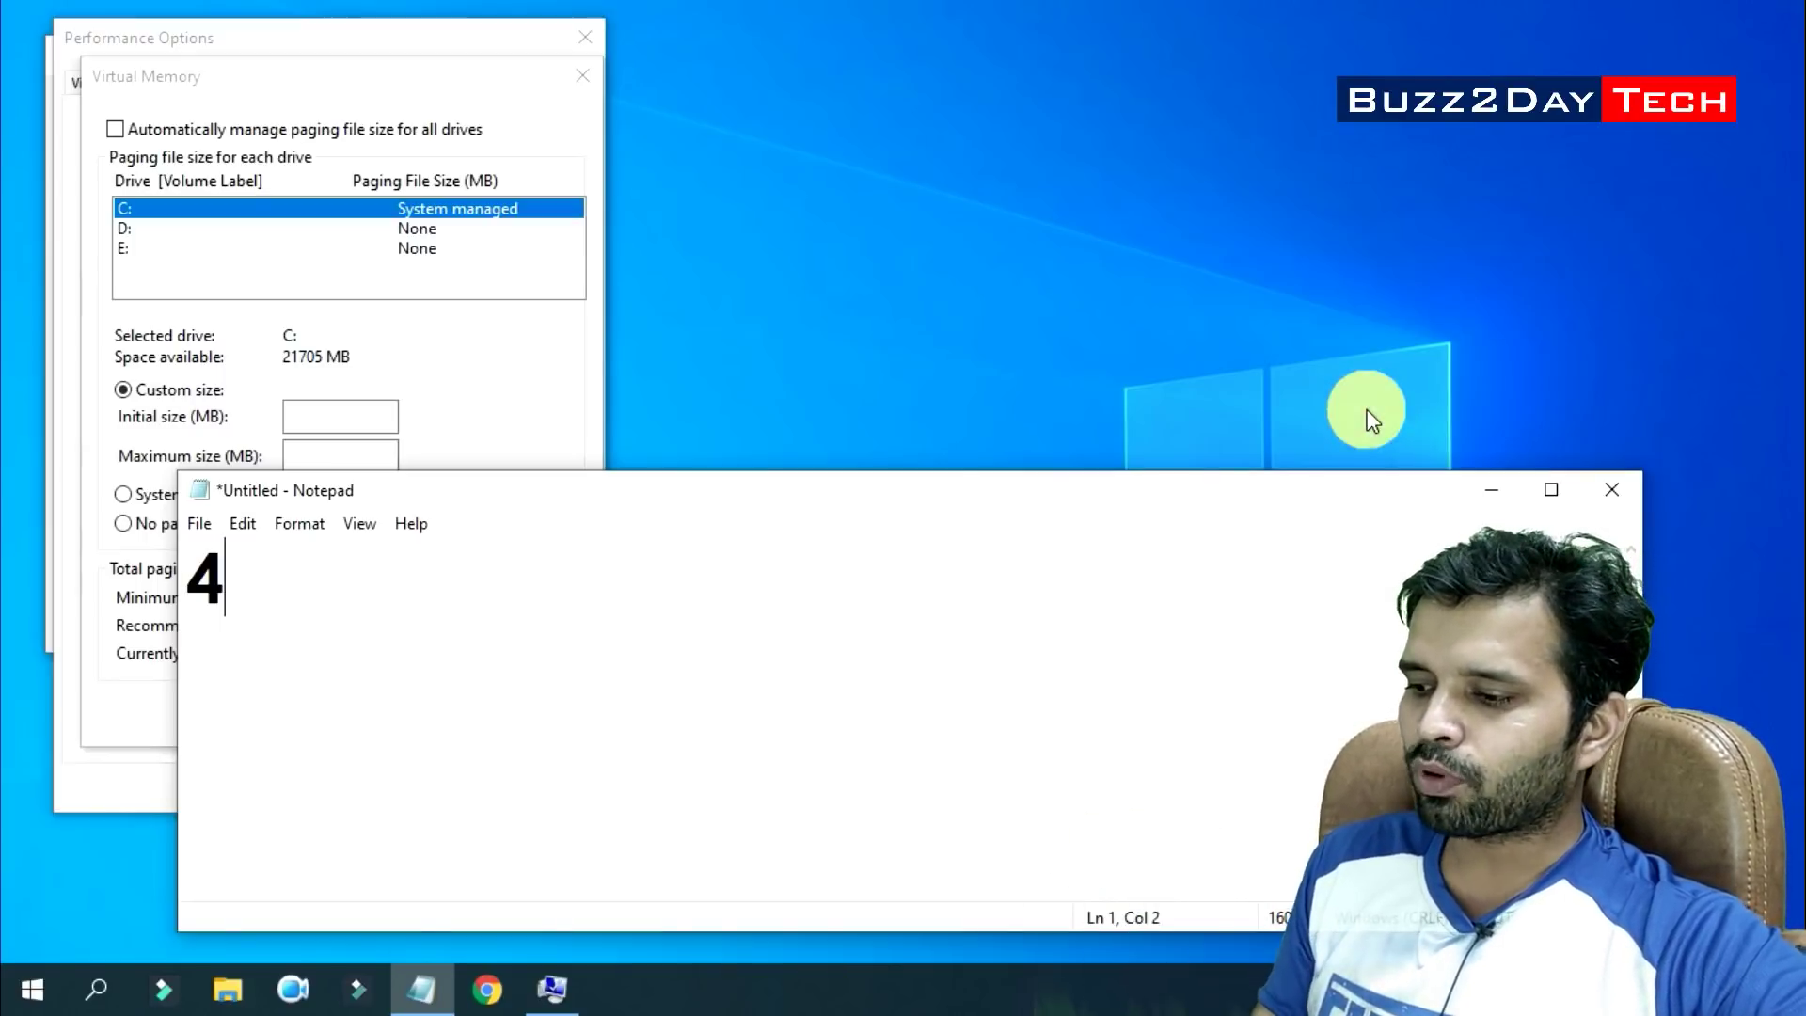
{"action": "type", "text": "*"}
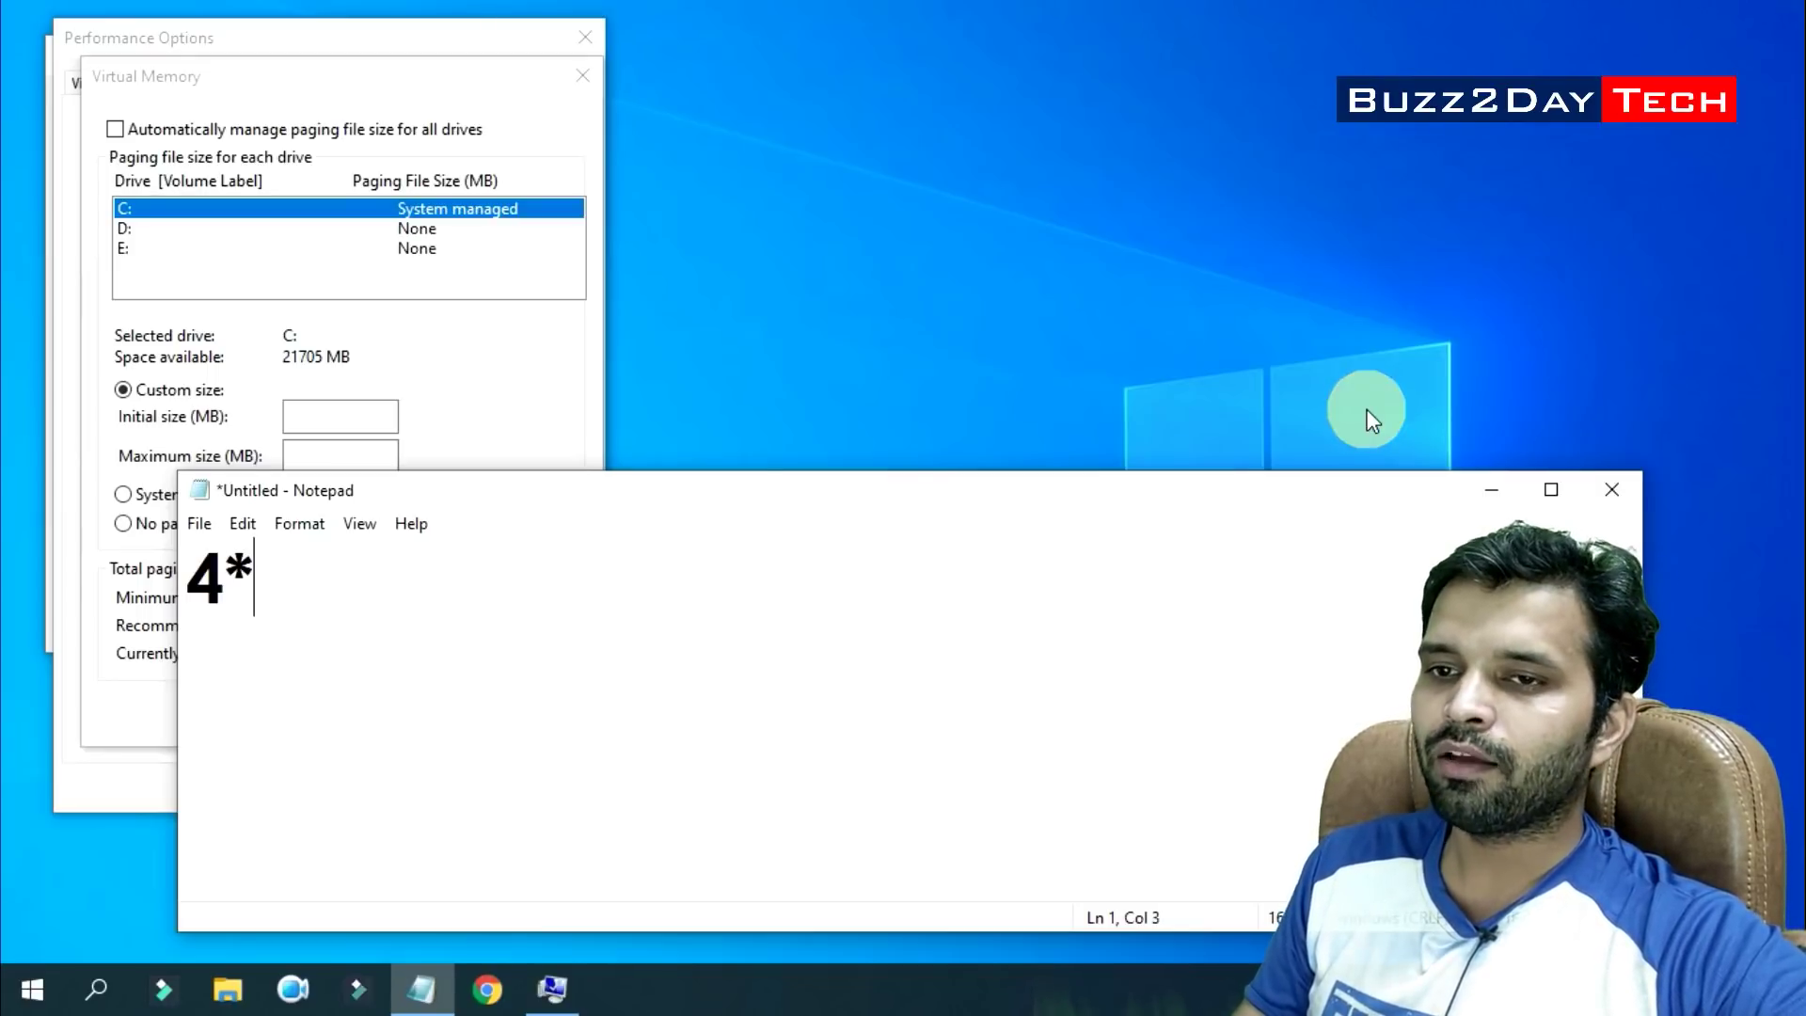
{"action": "type", "text": "1024"}
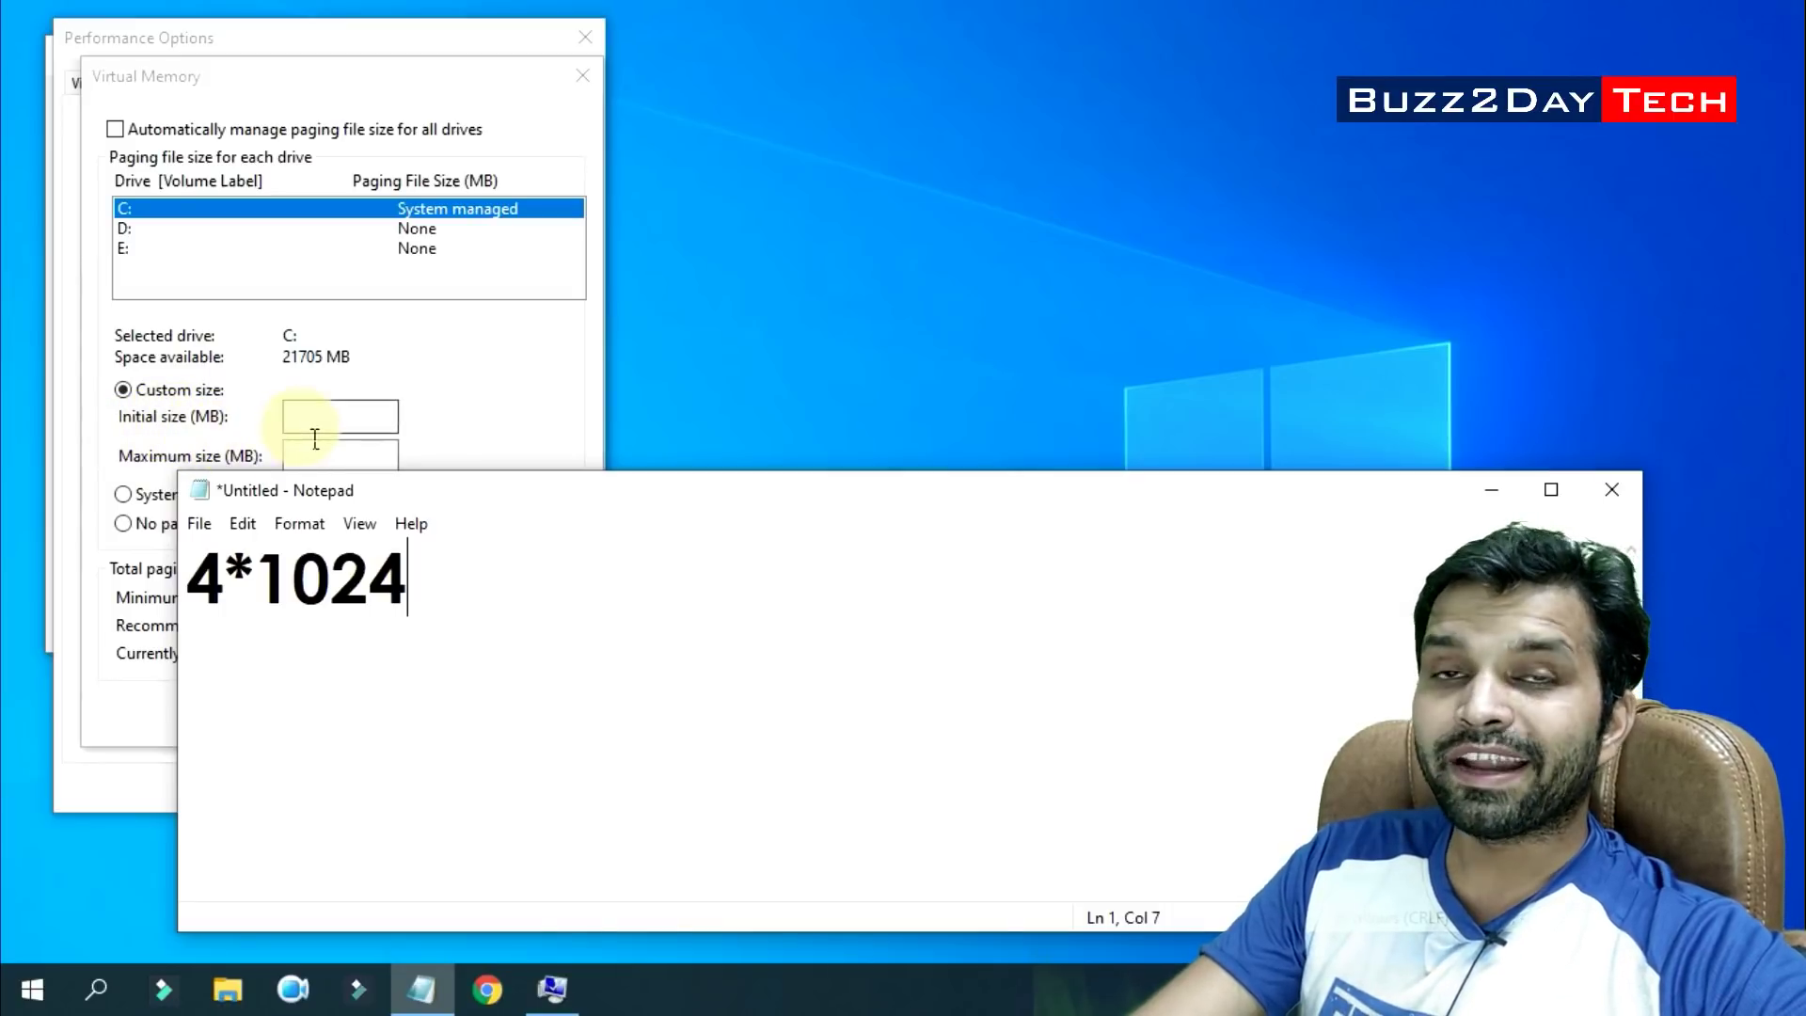
{"action": "type", "text": "*1.5"}
{"action": "key", "text": "BackSpace"}
{"action": "key", "text": "BackSpace"}
{"action": "key", "text": "BackSpace"}
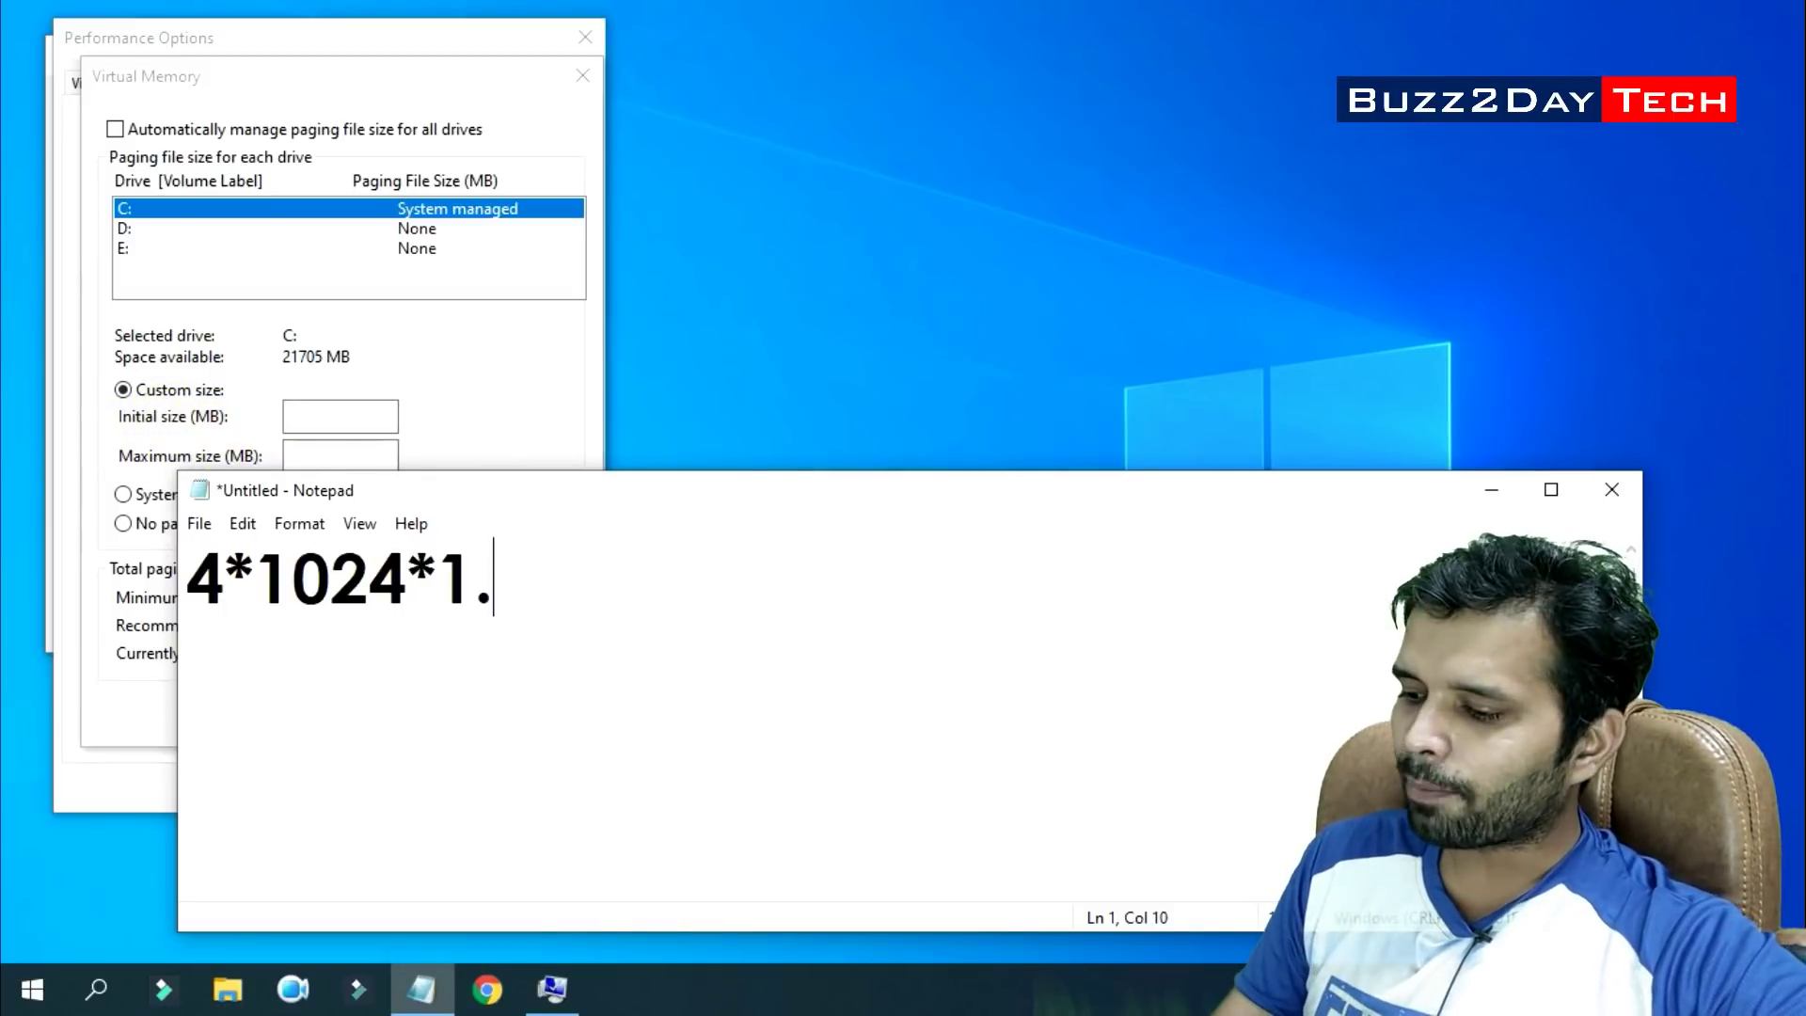
{"action": "type", "text": "1.5"}
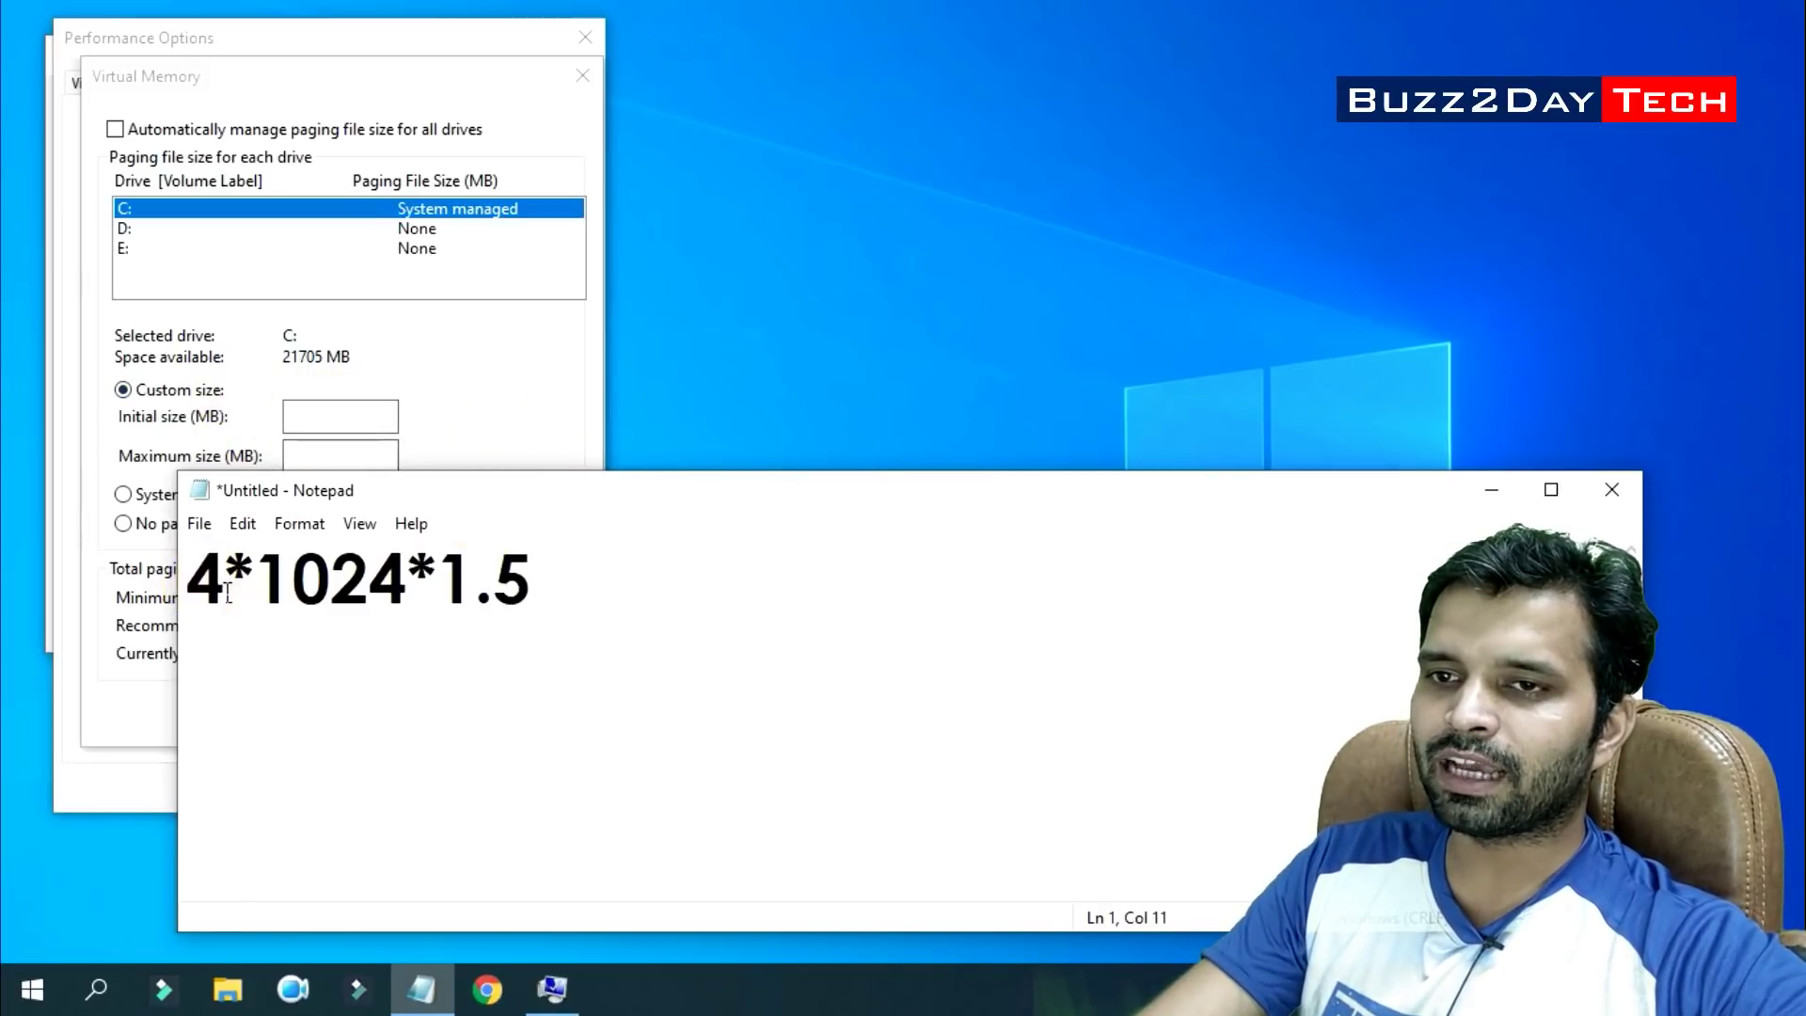
Change the RAM amount at the start of the formula to 2, so it reads 2*1024*1.5
{"action": "left_click_drag", "start_coordinate": [227, 583], "coordinate": [185, 583]}
{"action": "left_click_drag", "start_coordinate": [623, 568], "coordinate": [226, 583]}
{"action": "type", "text": "2"}
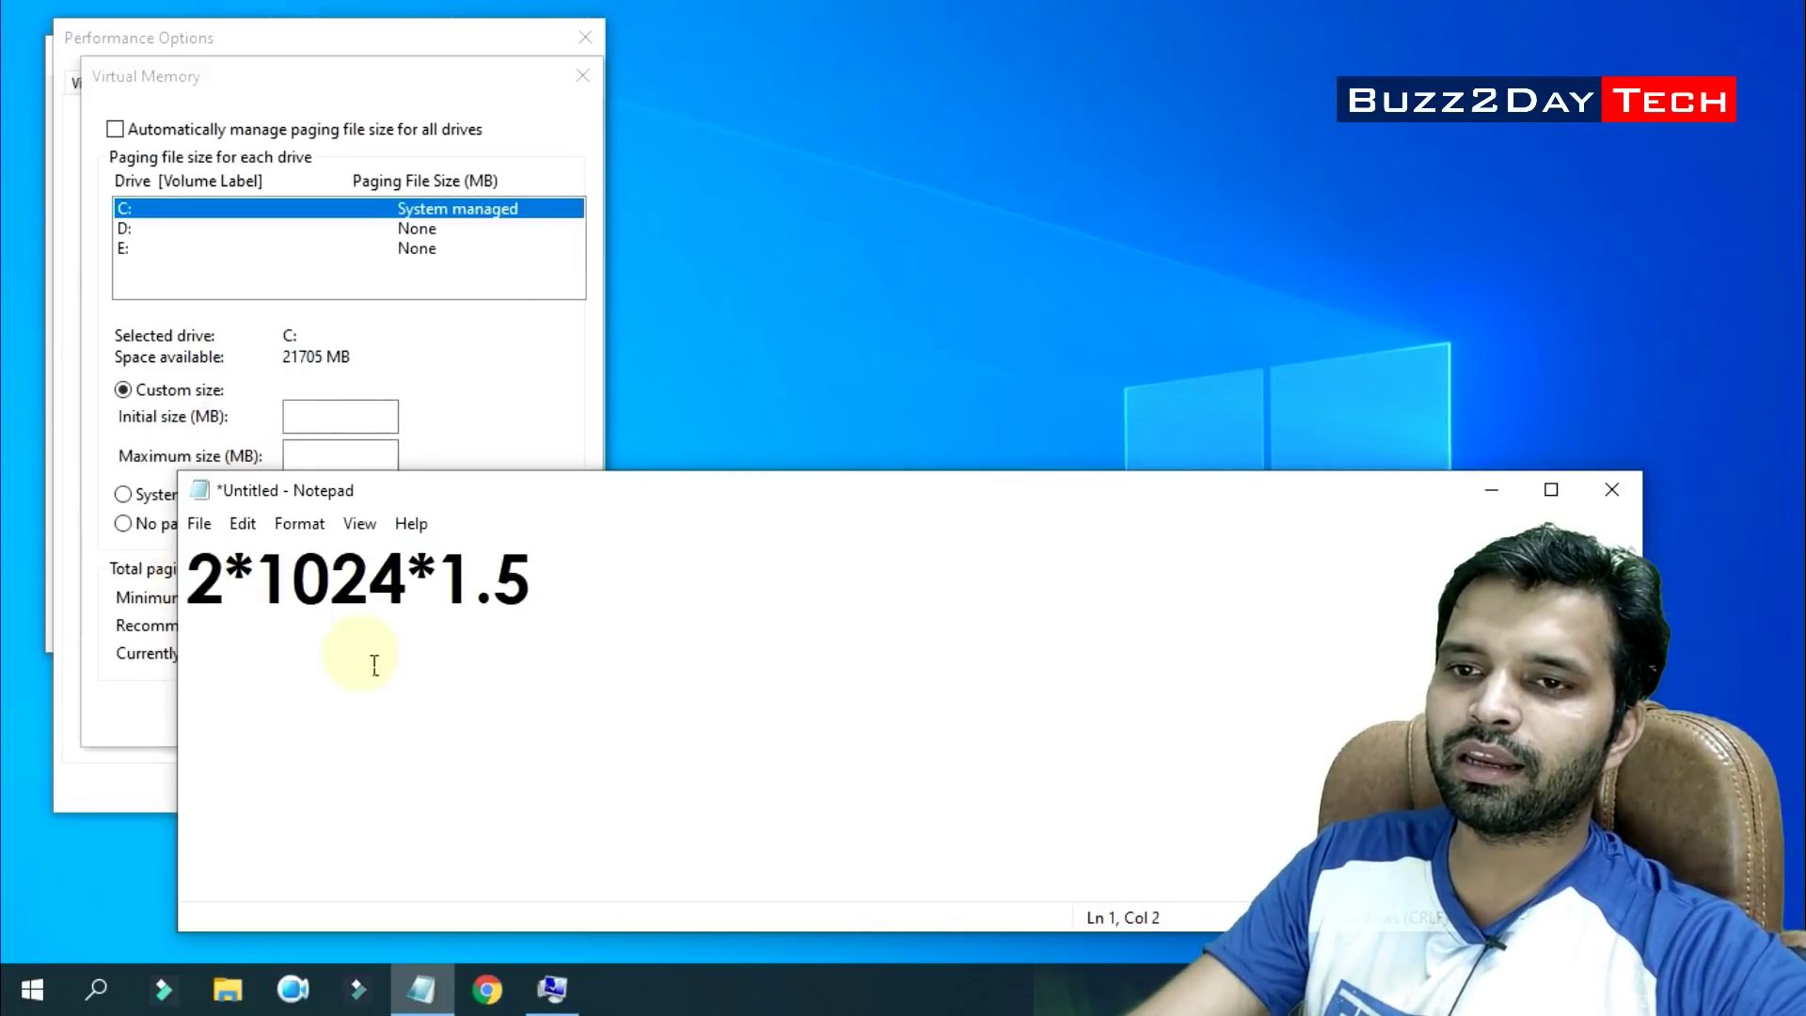
{"action": "left_click_drag", "start_coordinate": [552, 564], "coordinate": [207, 592]}
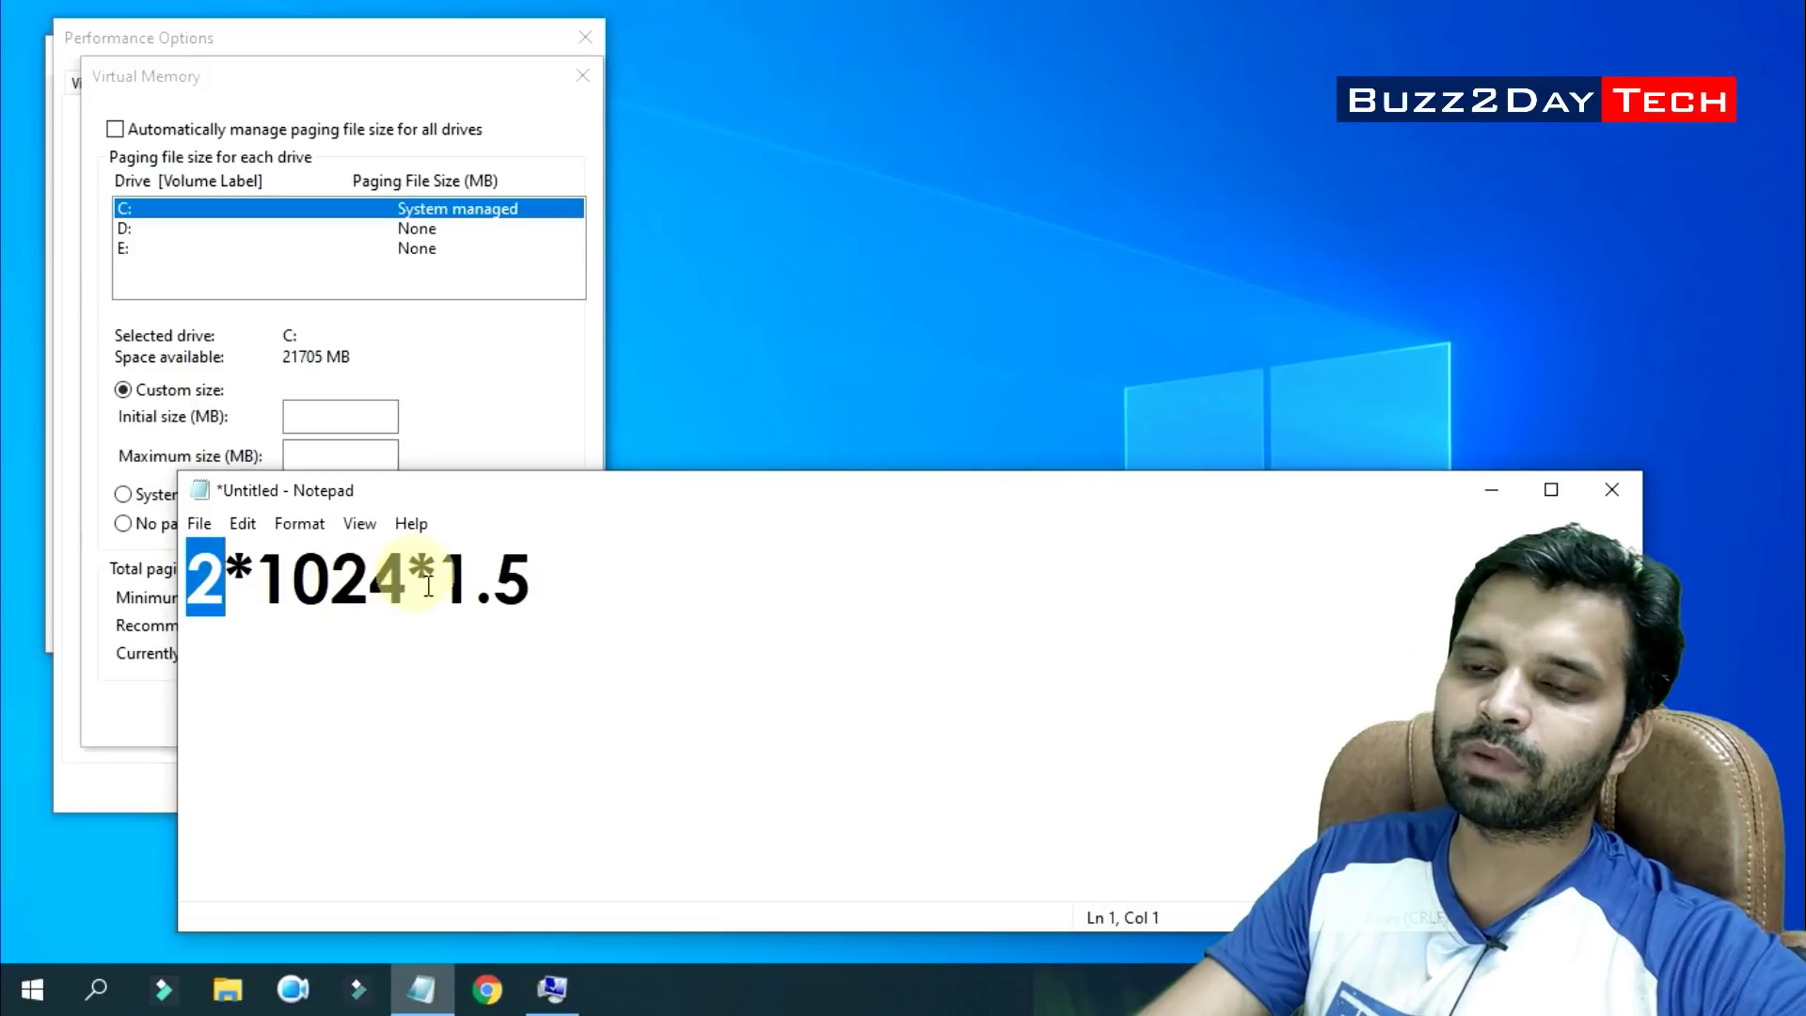
Write the maximum size formula 2*1024*3 two lines below the first formula and move the note clear of the Virtual Memory dialog
{"action": "left_click", "coordinate": [541, 594]}
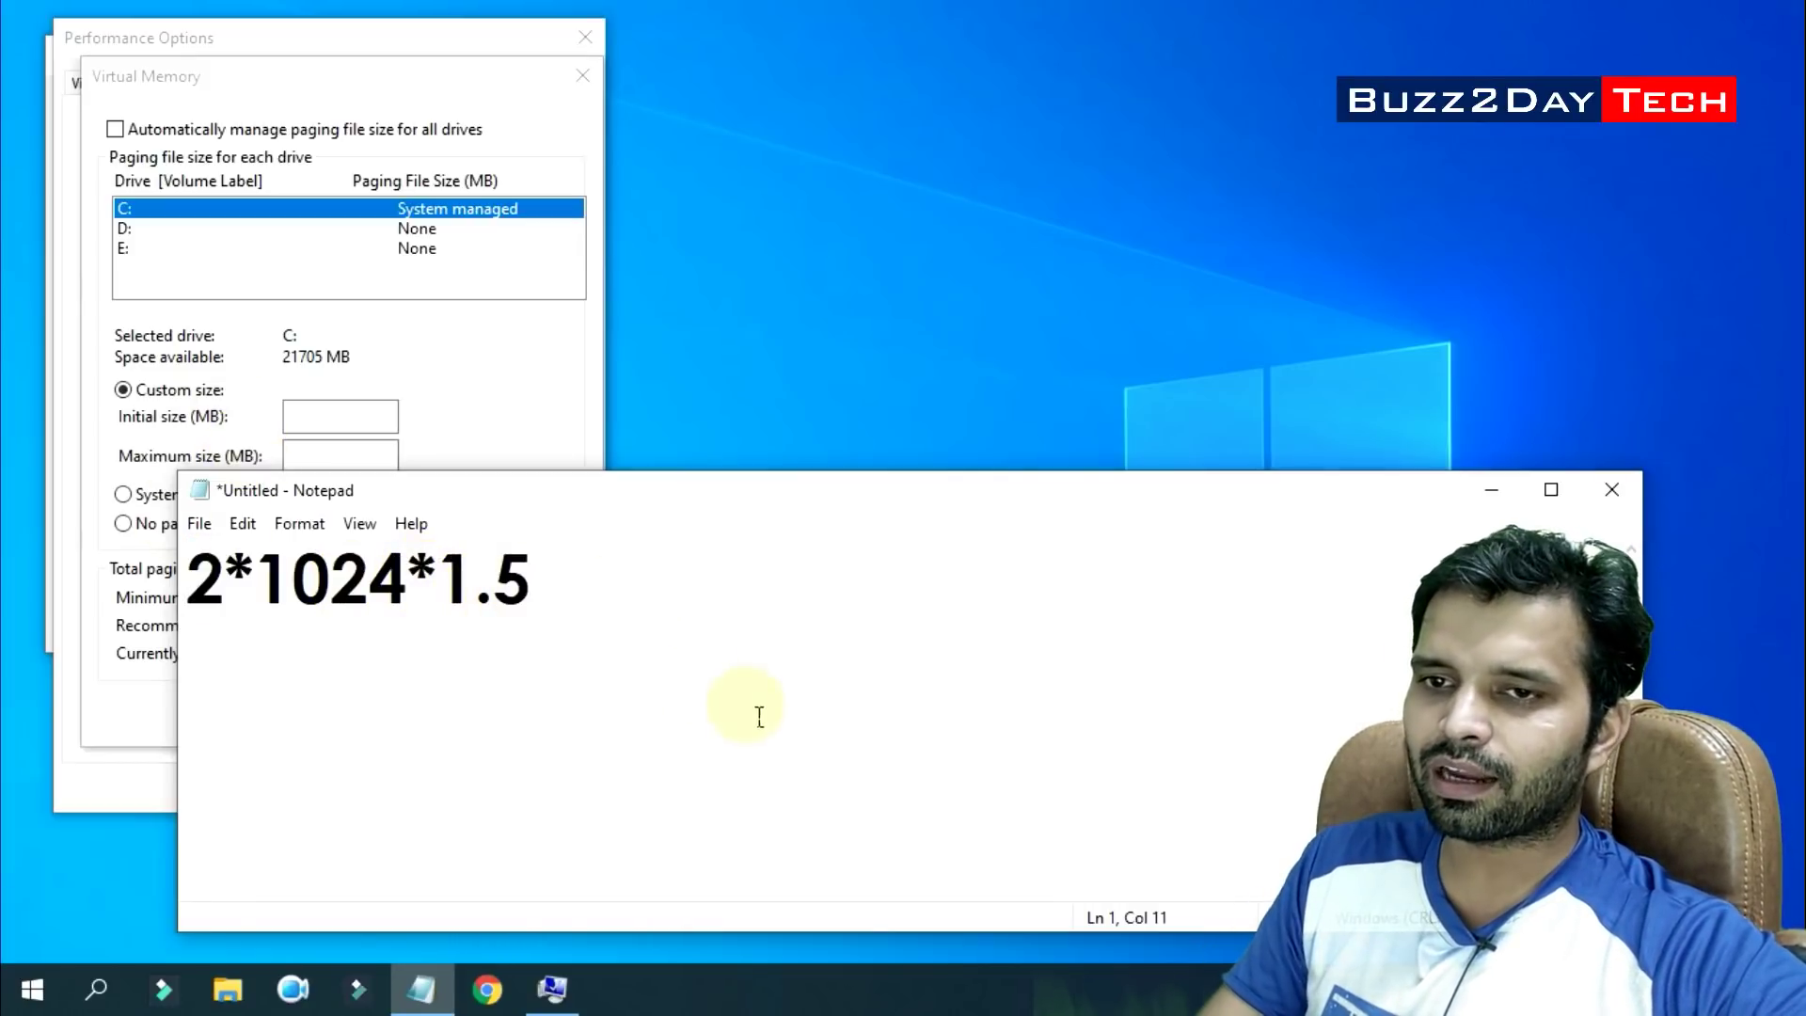
{"action": "key", "text": "Return"}
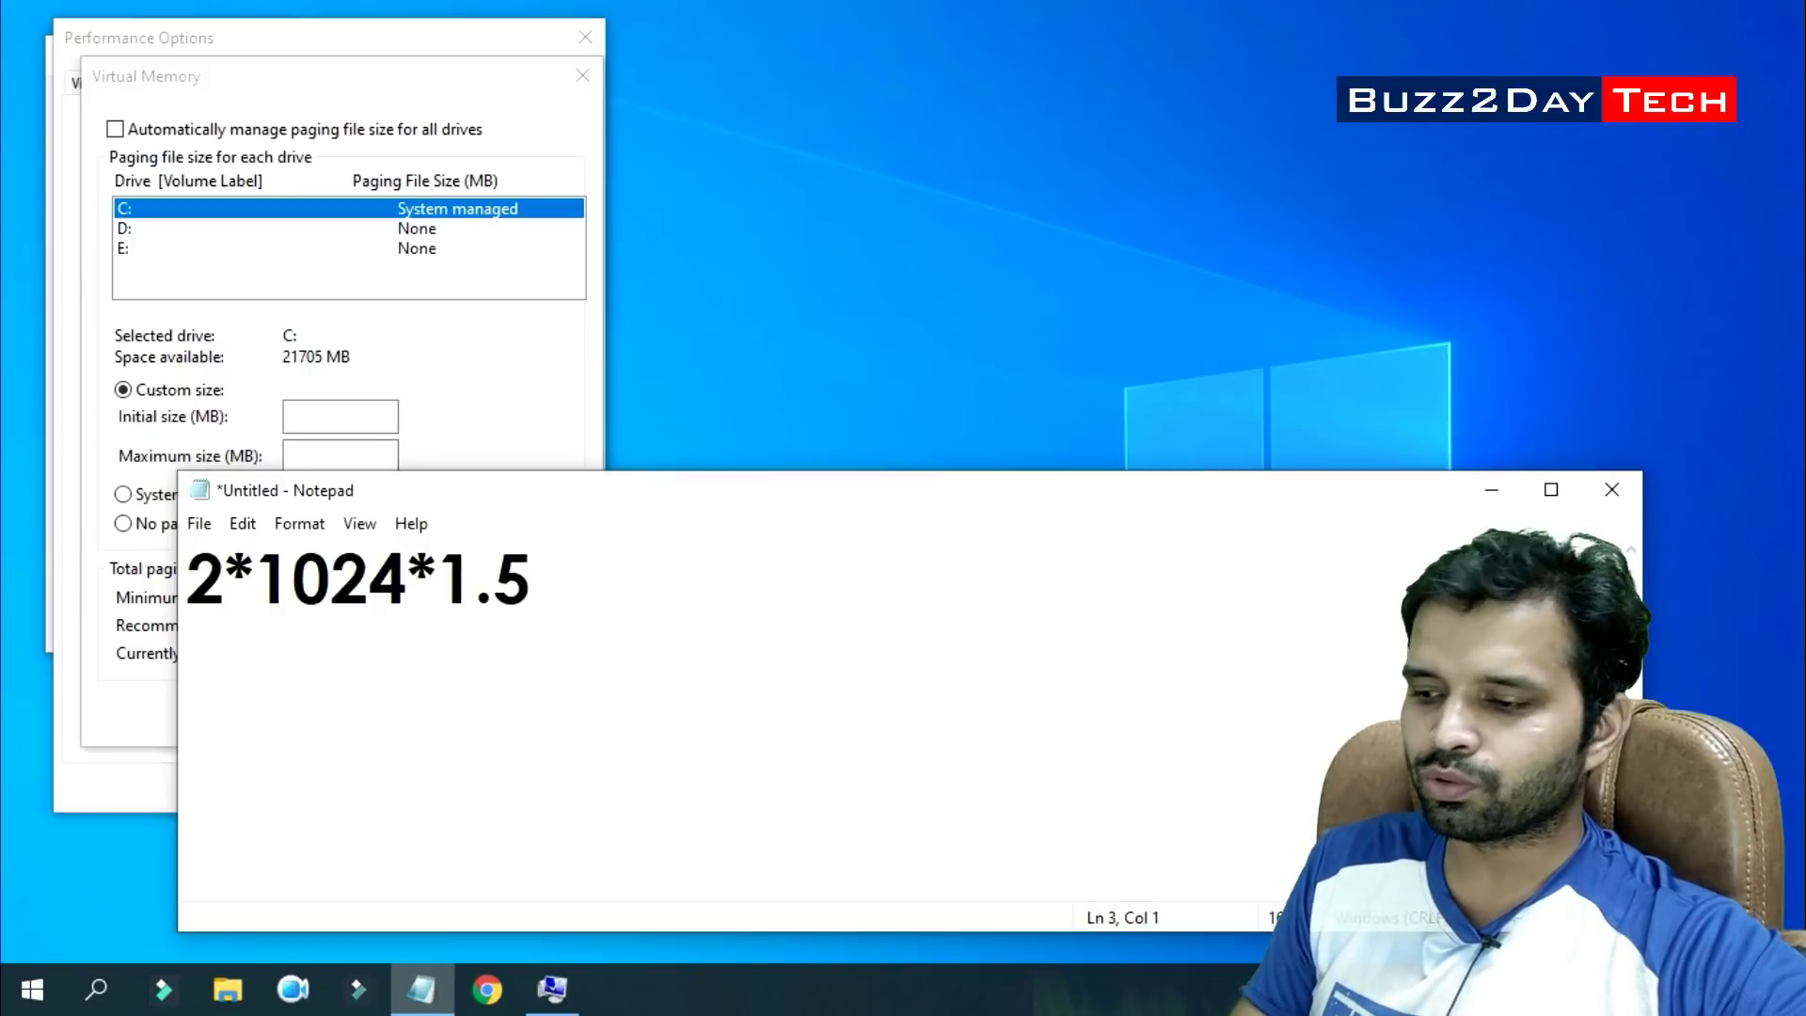
{"action": "type", "text": "2*1024"}
{"action": "key", "text": "BackSpace"}
{"action": "key", "text": "BackSpace"}
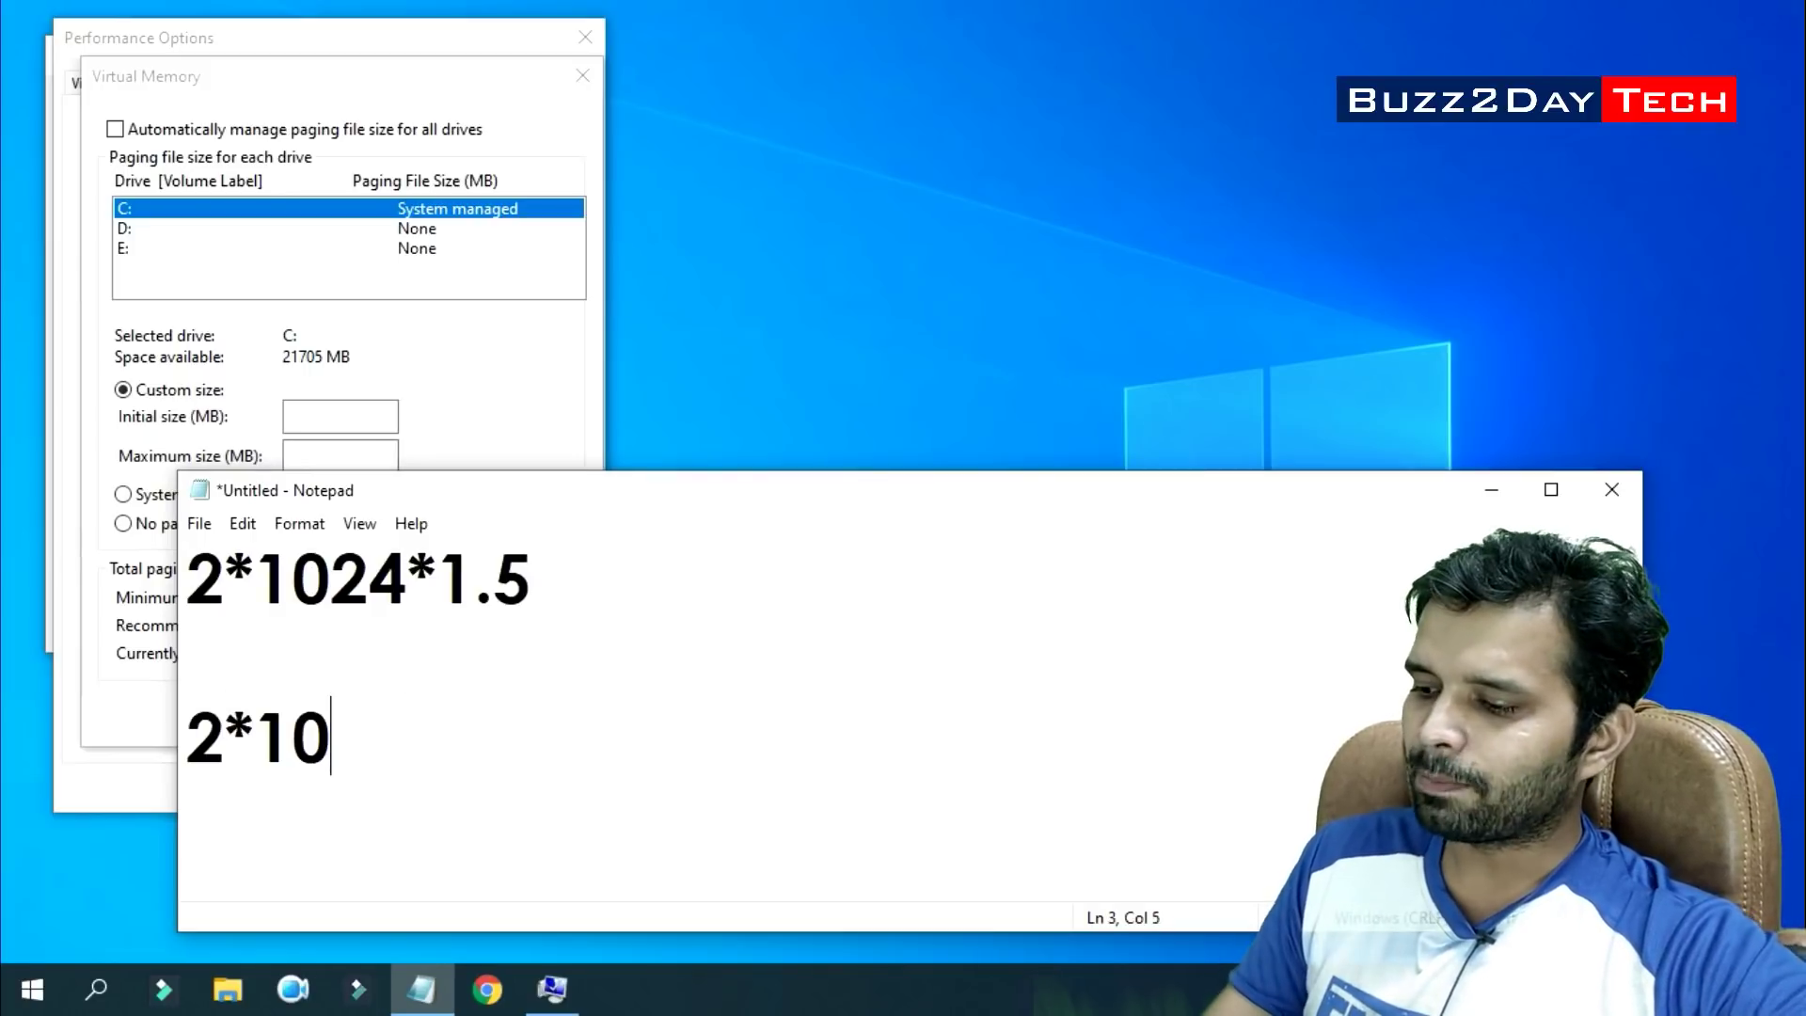
{"action": "key", "text": "BackSpace"}
{"action": "key", "text": "BackSpace"}
{"action": "type", "text": "1024*"}
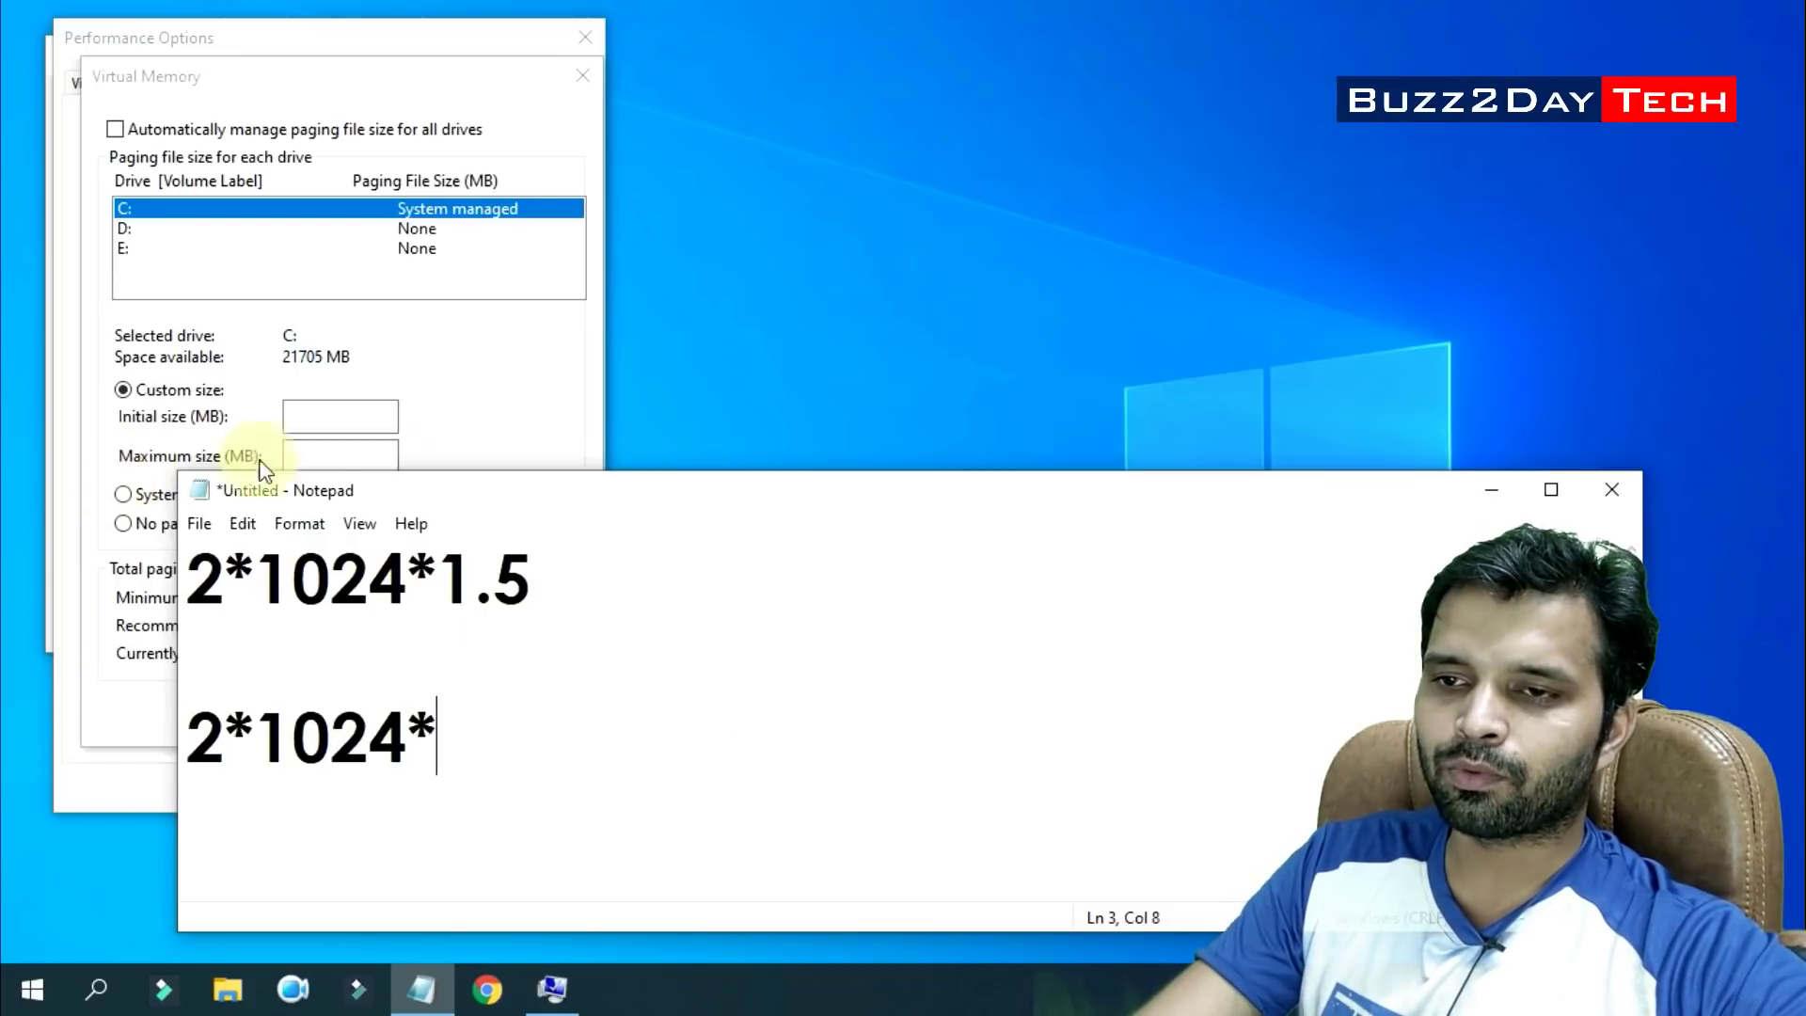
{"action": "left_click_drag", "start_coordinate": [467, 505], "coordinate": [444, 508]}
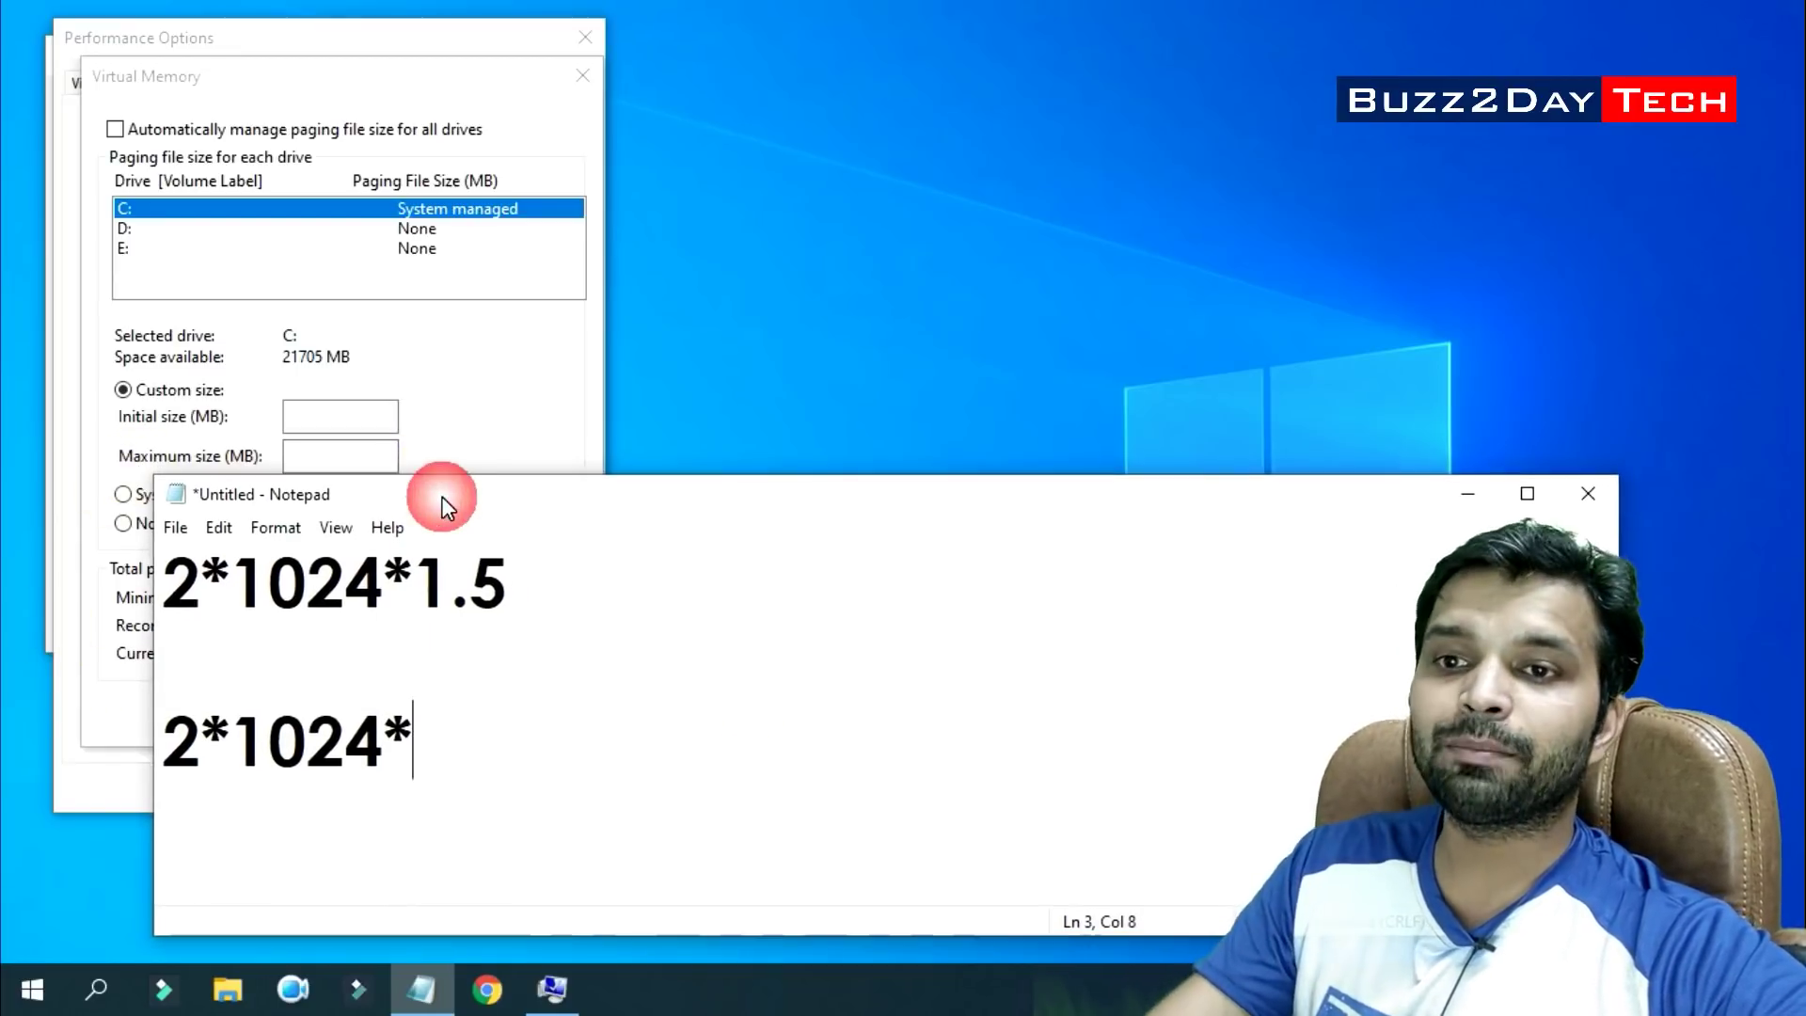
{"action": "type", "text": "3"}
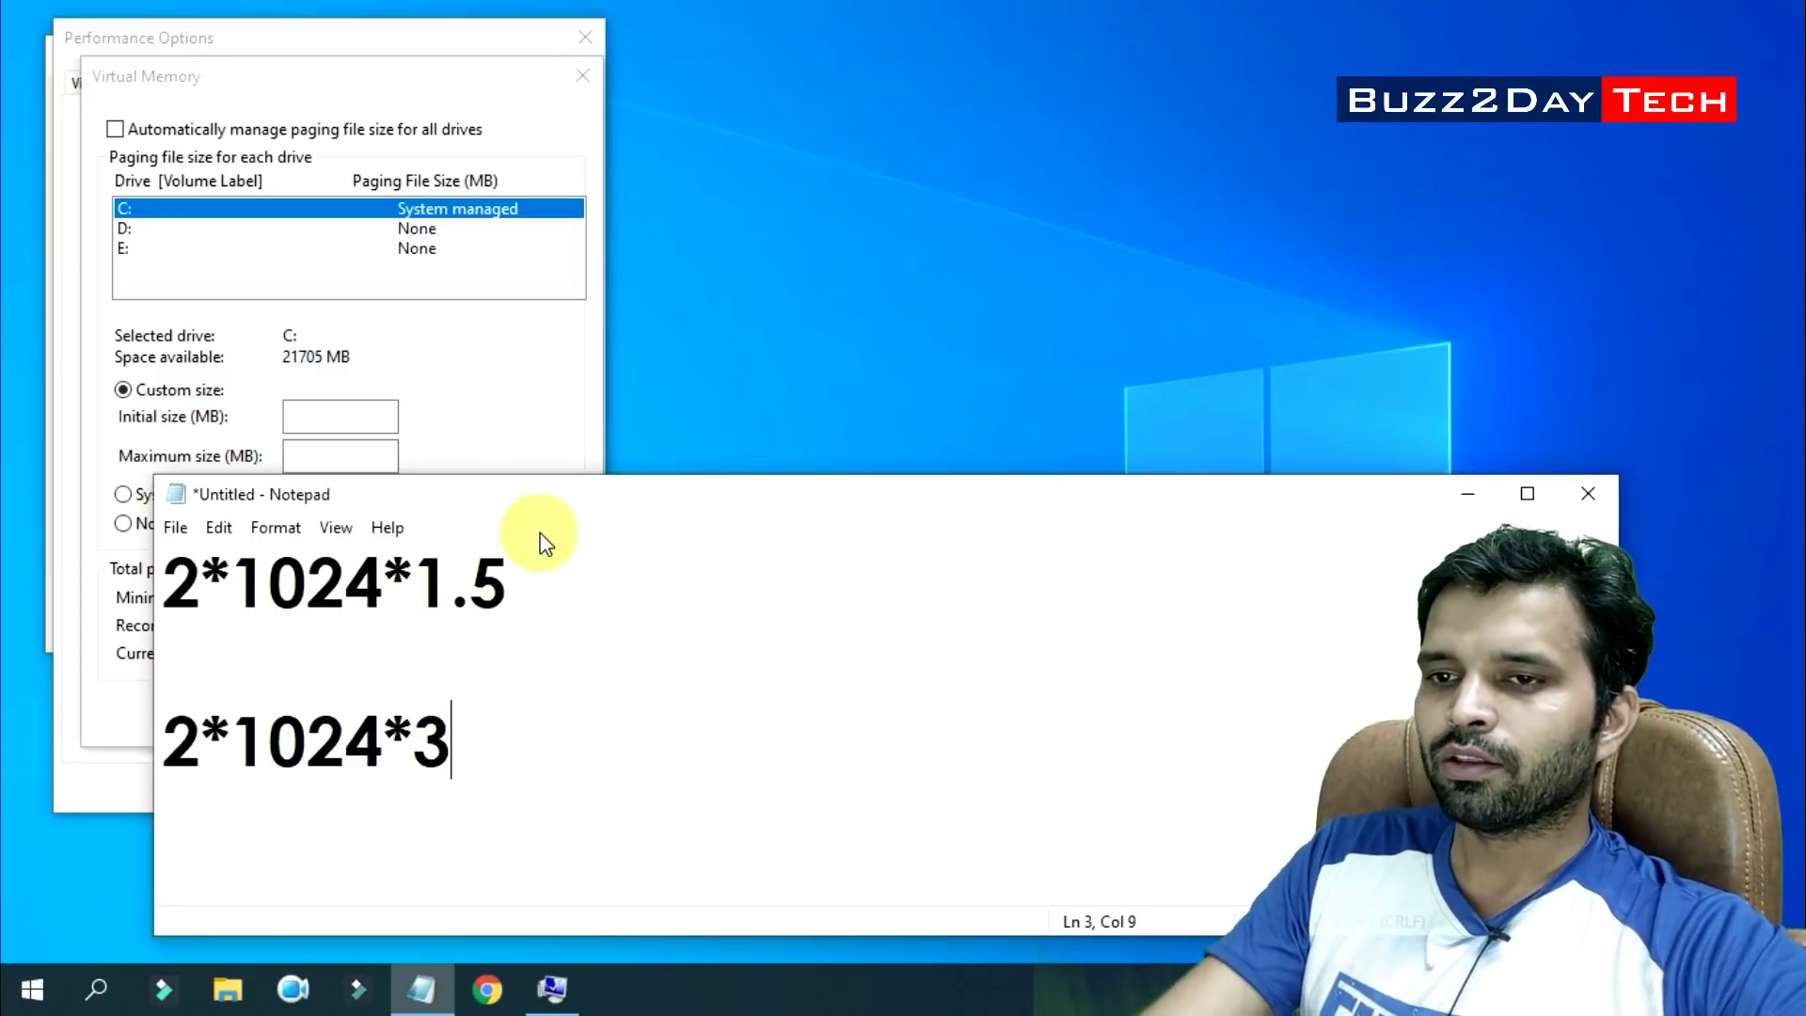
{"action": "left_click_drag", "start_coordinate": [527, 515], "coordinate": [832, 403]}
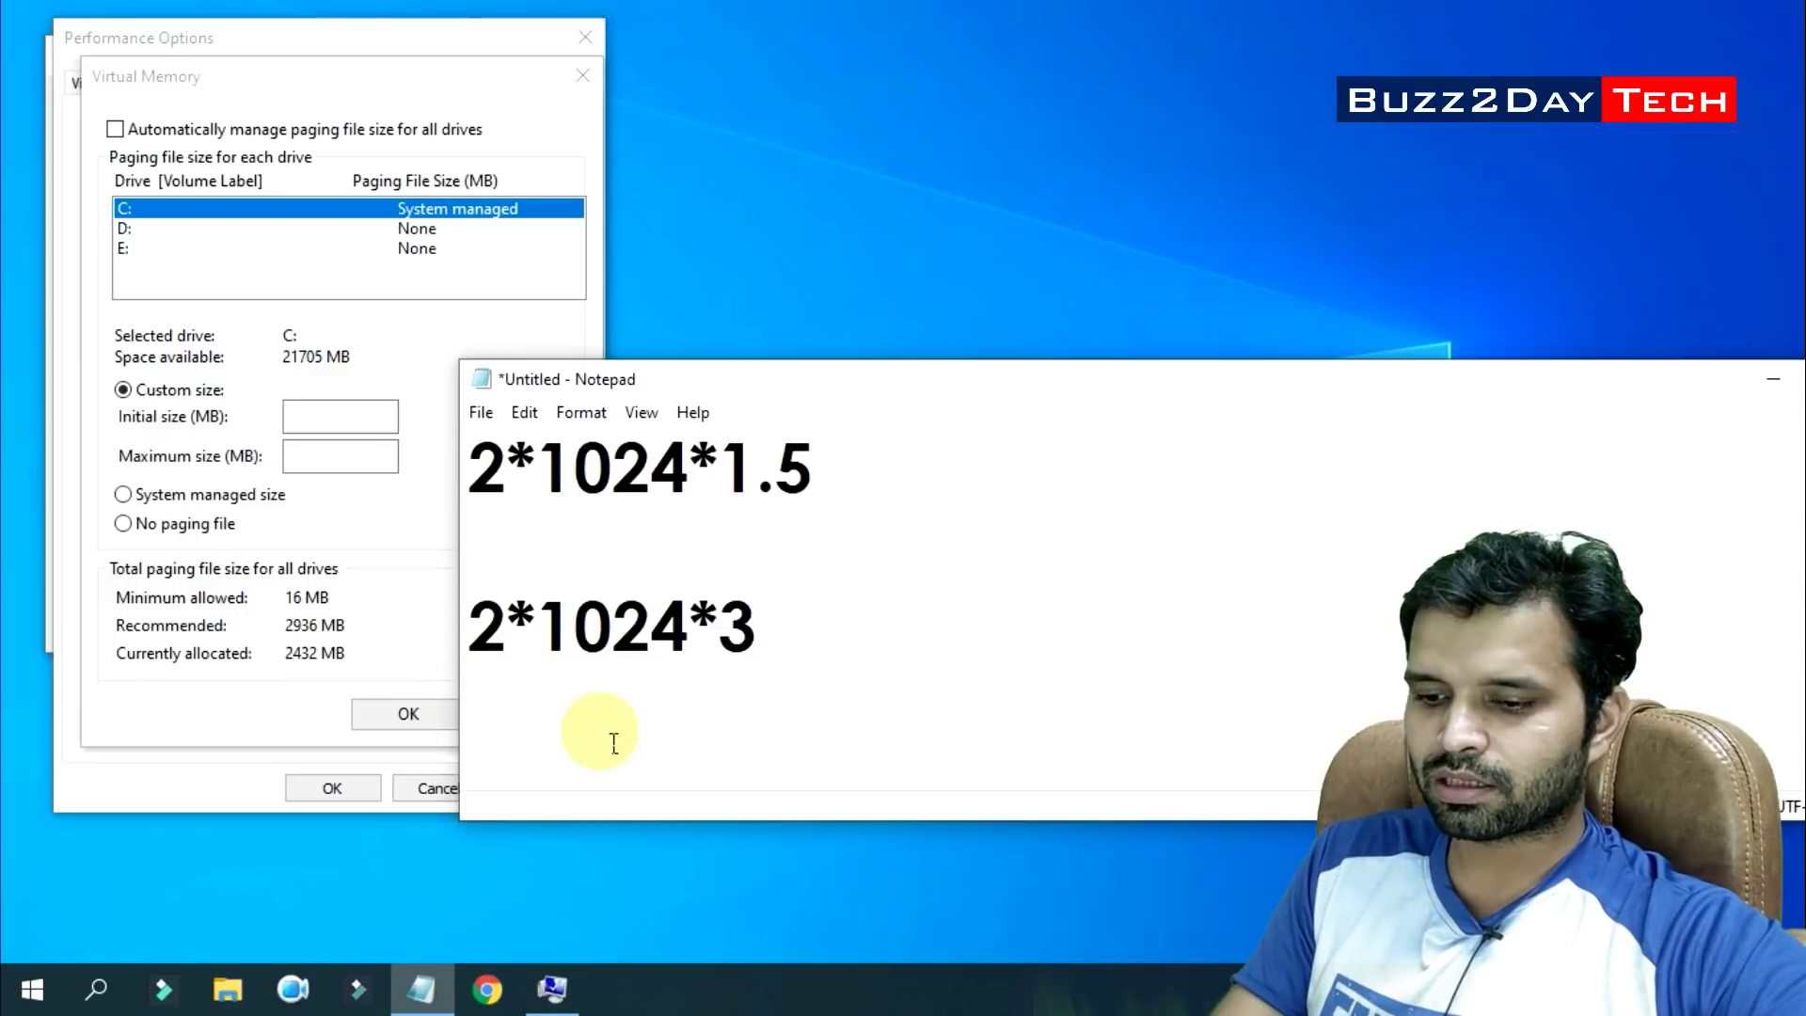
Run calc to open Calculator and position its window beside the Virtual Memory dialog
{"action": "key", "text": "super+r"}
{"action": "type", "text": "calc"}
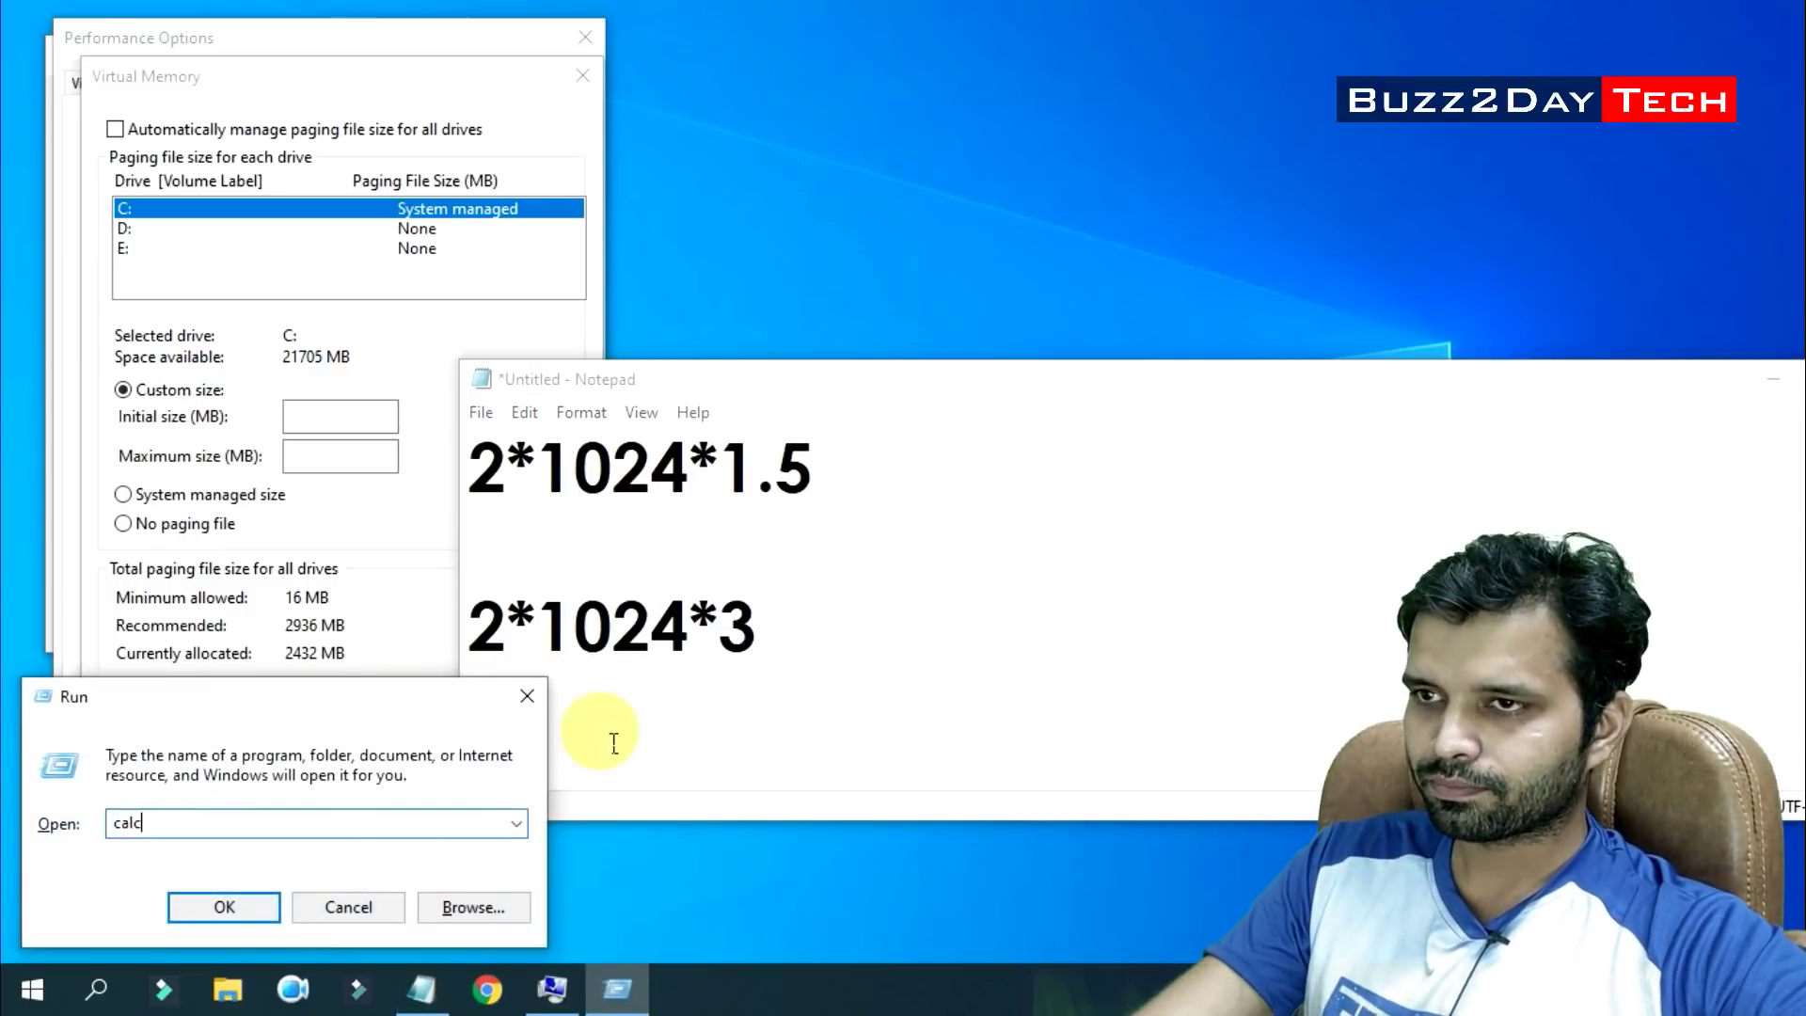
{"action": "key", "text": "Return"}
{"action": "left_click_drag", "start_coordinate": [790, 72], "coordinate": [872, 67]}
Calculate the initial paging file size for 4 GB of RAM as 4 × 1024 × 1.5
{"action": "left_click", "coordinate": [828, 564]}
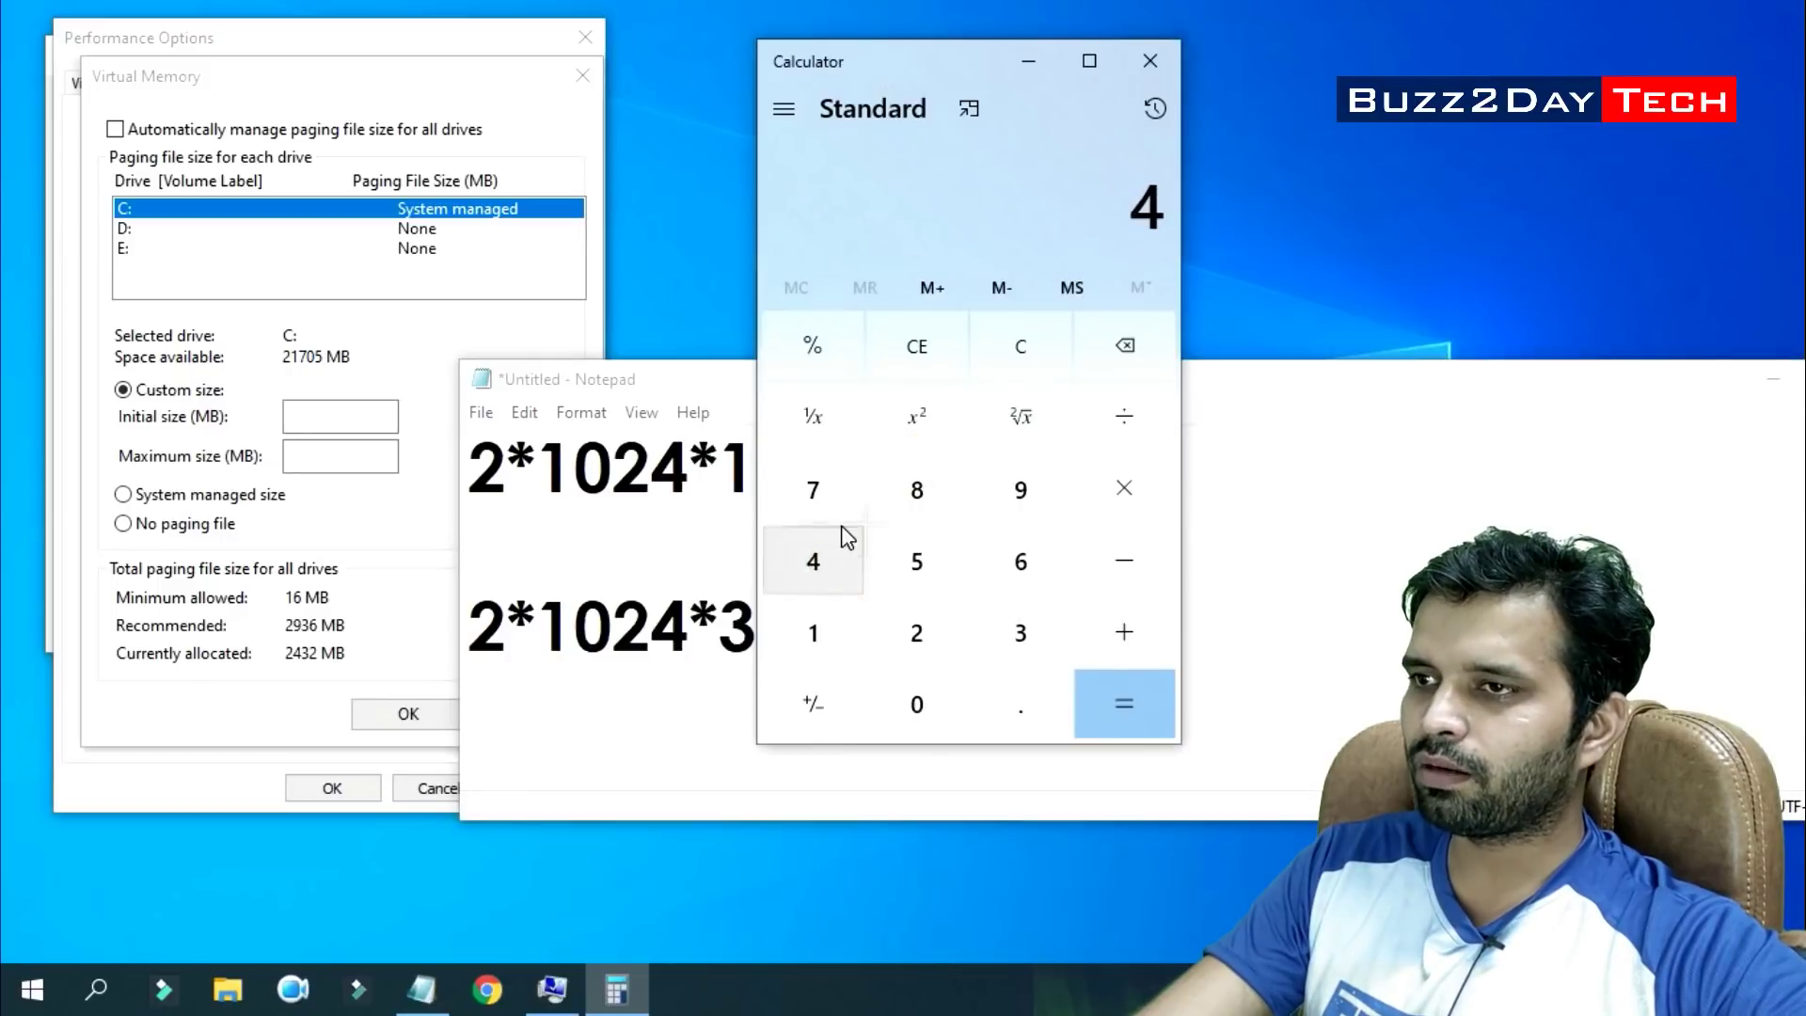
{"action": "left_click", "coordinate": [1138, 487]}
{"action": "left_click", "coordinate": [858, 660]}
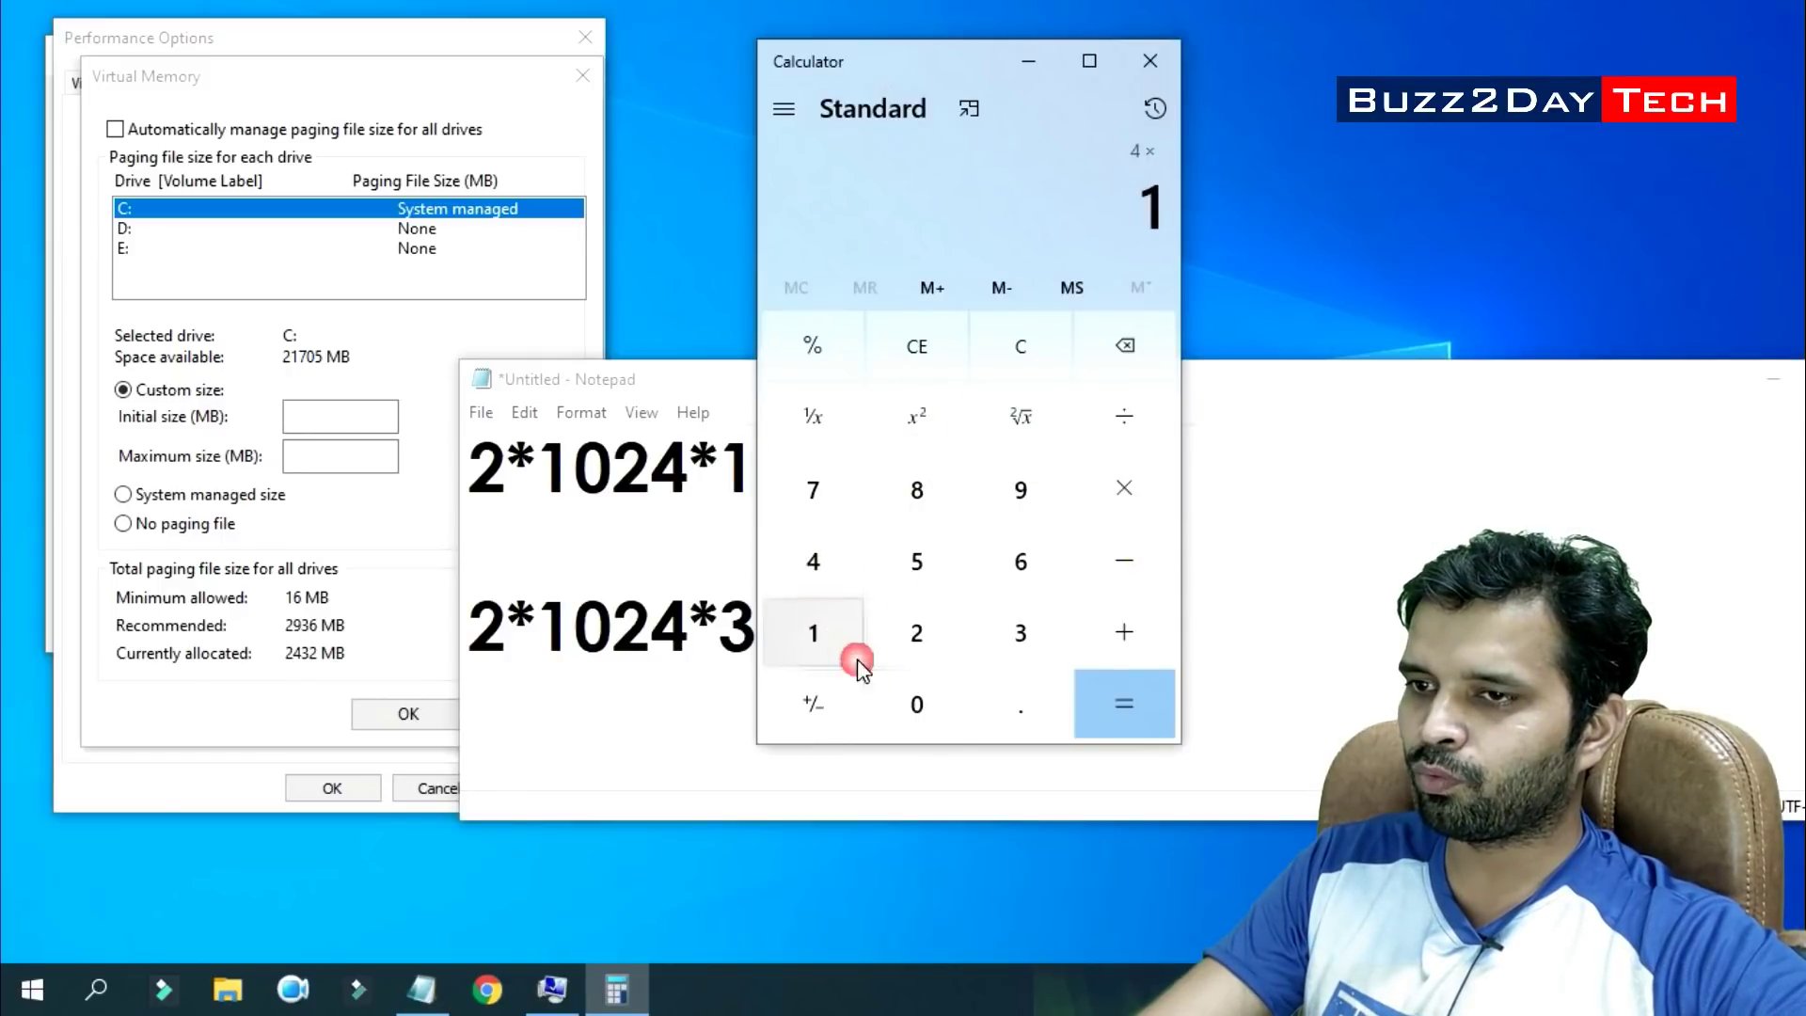
{"action": "left_click", "coordinate": [917, 701]}
{"action": "left_click", "coordinate": [917, 633]}
{"action": "left_click", "coordinate": [818, 564]}
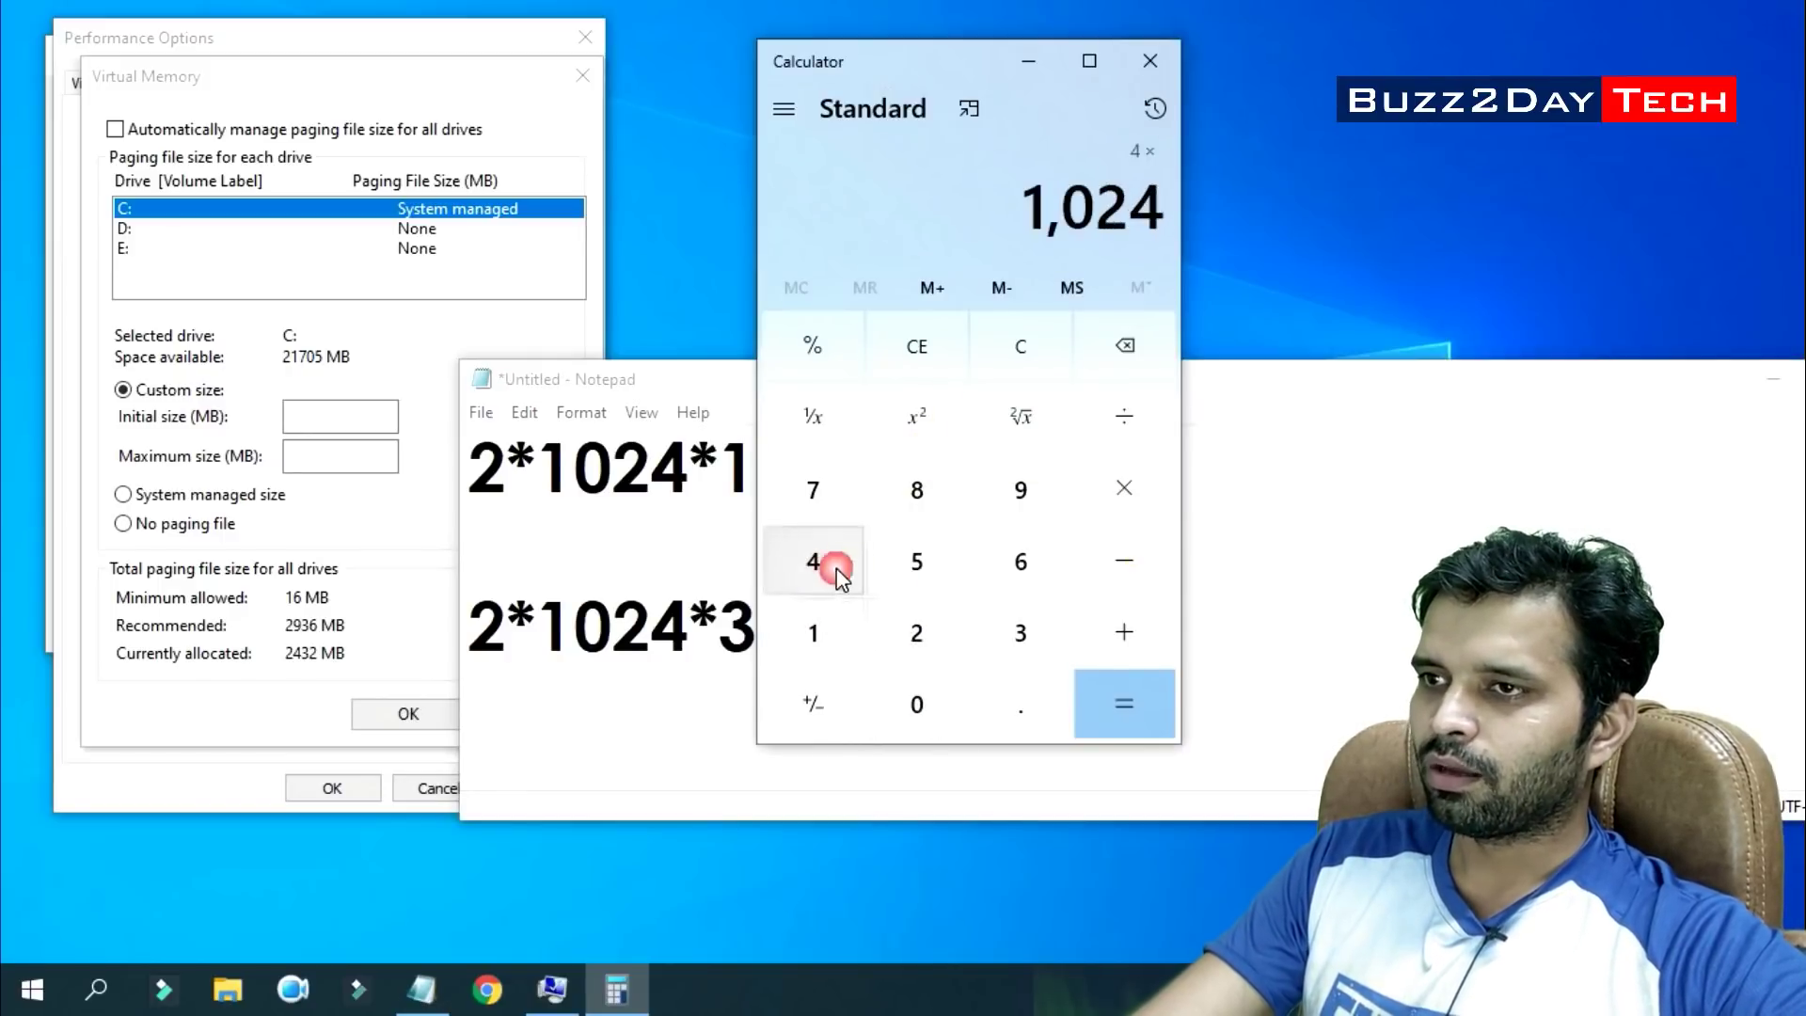
{"action": "left_click", "coordinate": [1129, 734]}
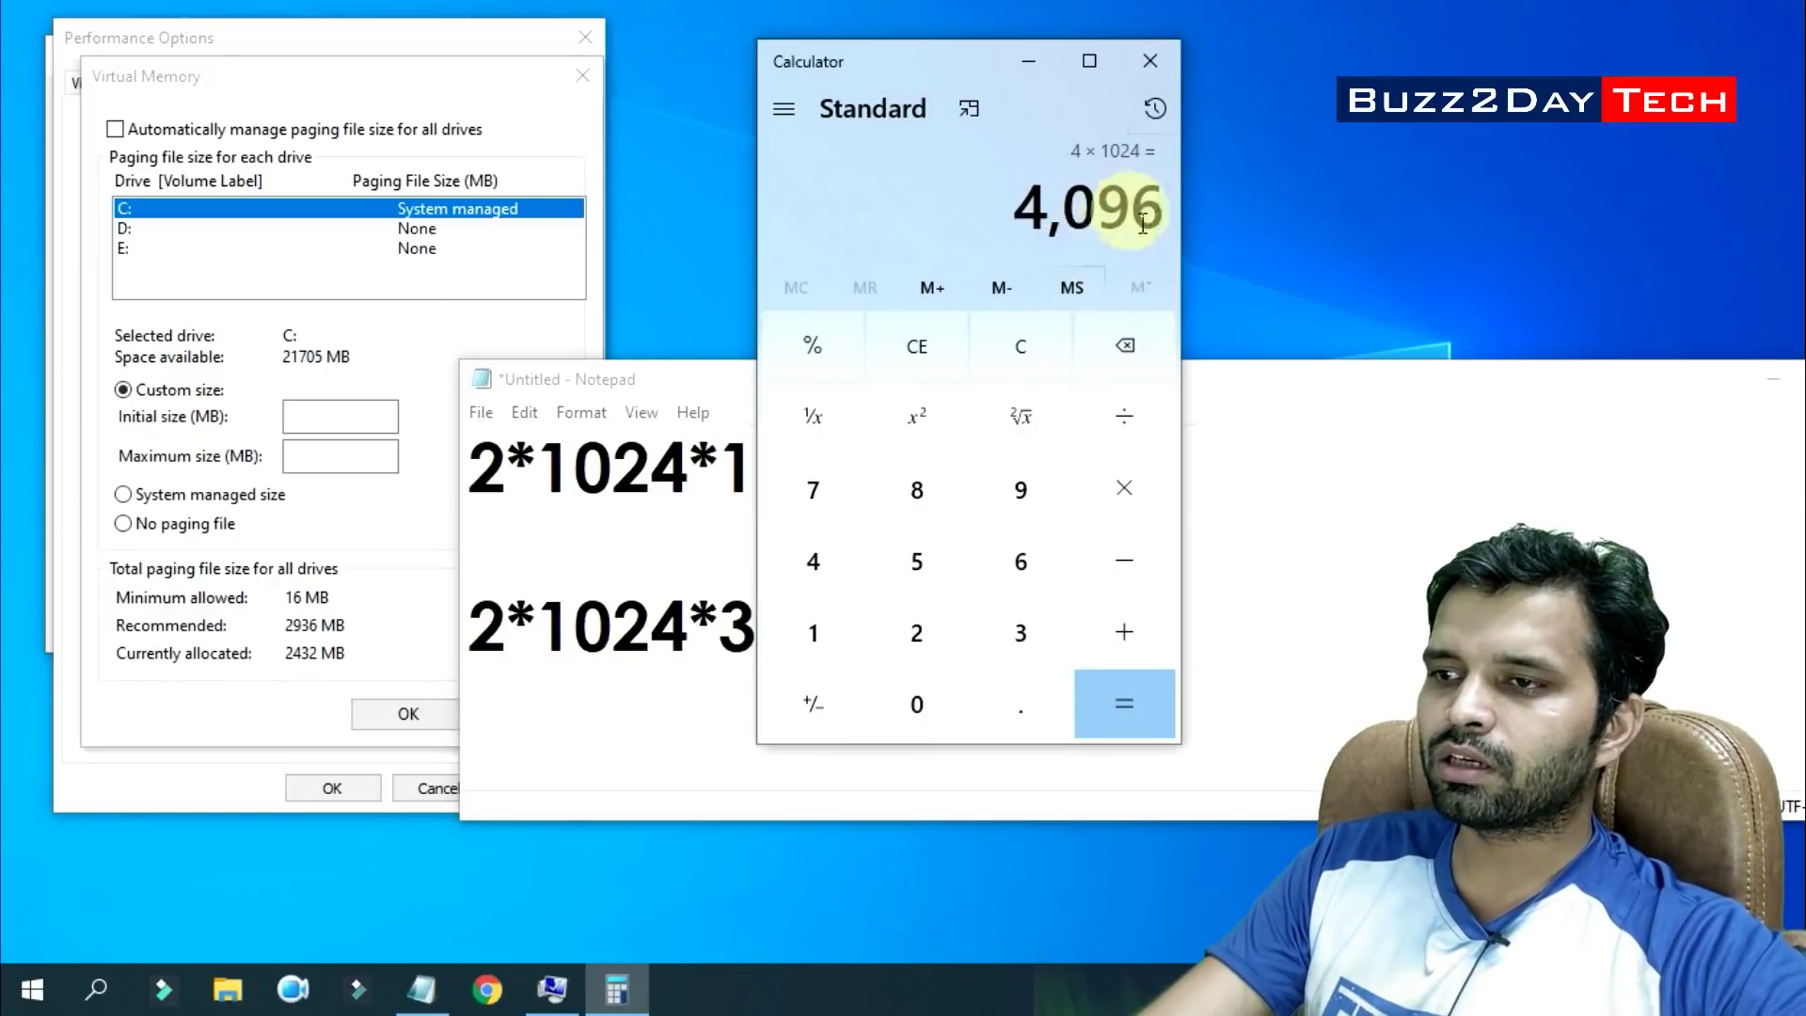
{"action": "left_click", "coordinate": [1128, 489]}
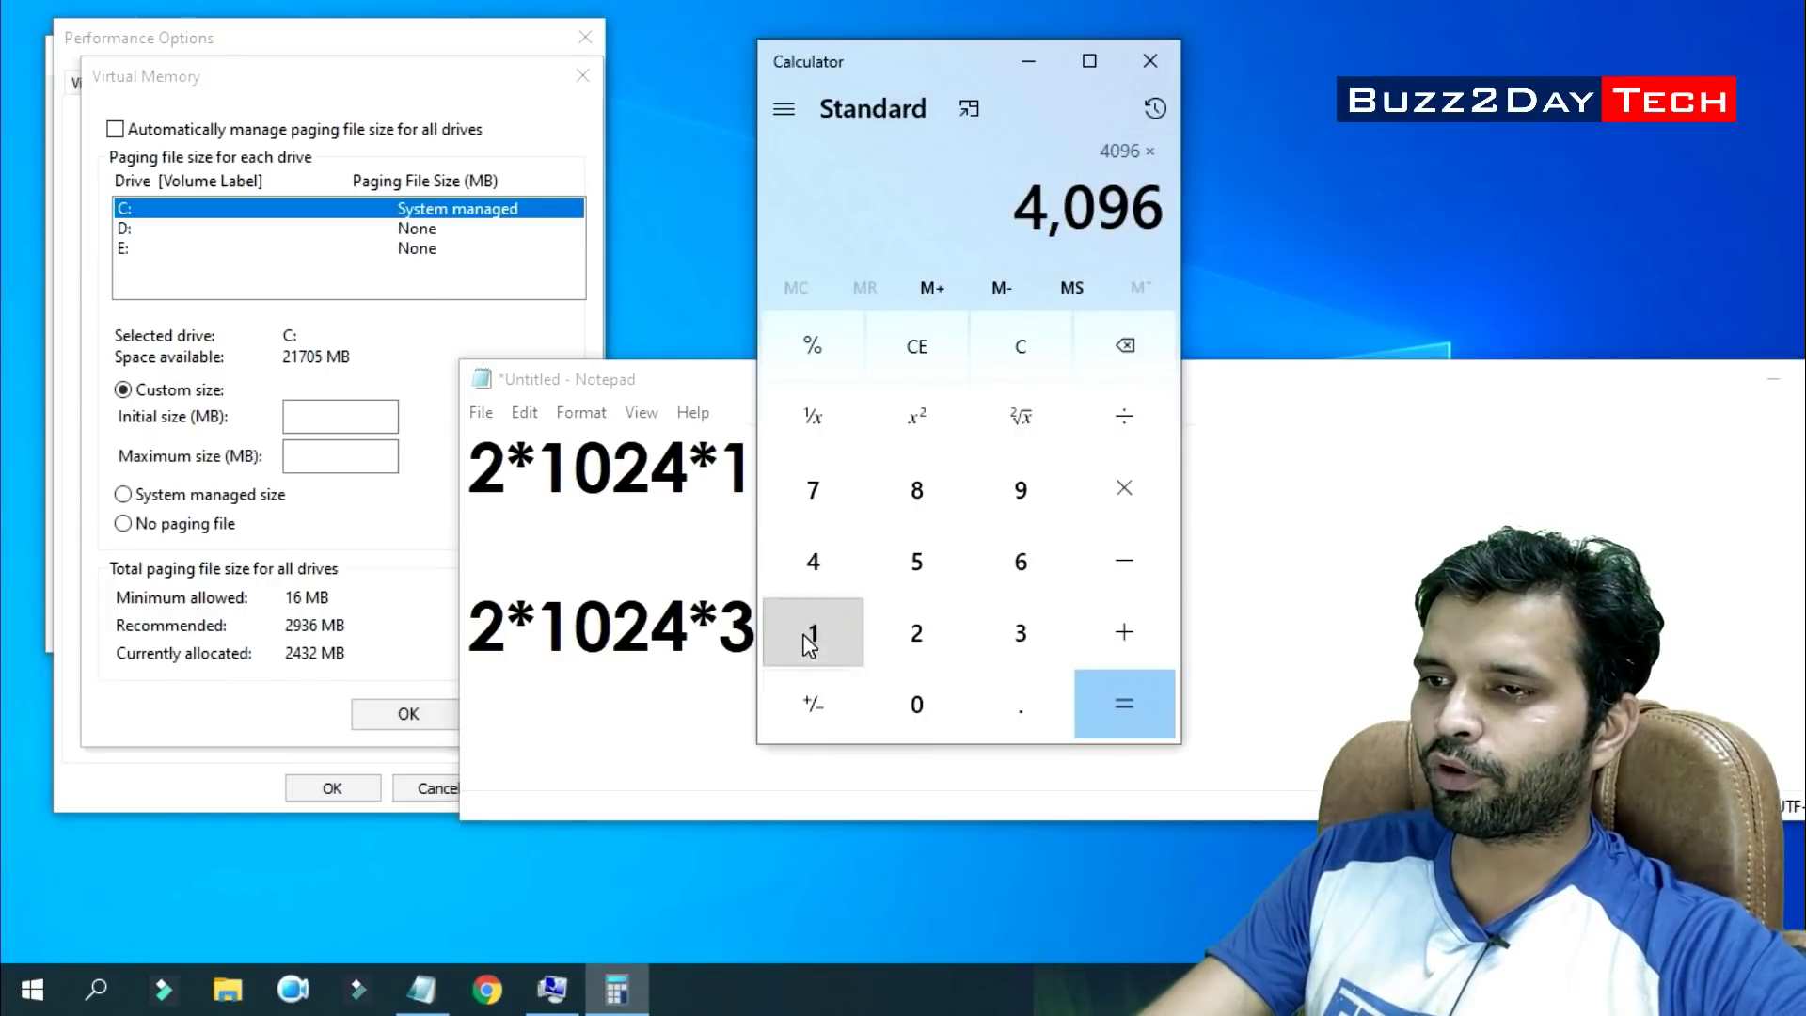
{"action": "left_click", "coordinate": [811, 633]}
{"action": "left_click", "coordinate": [1023, 707]}
{"action": "left_click", "coordinate": [914, 565]}
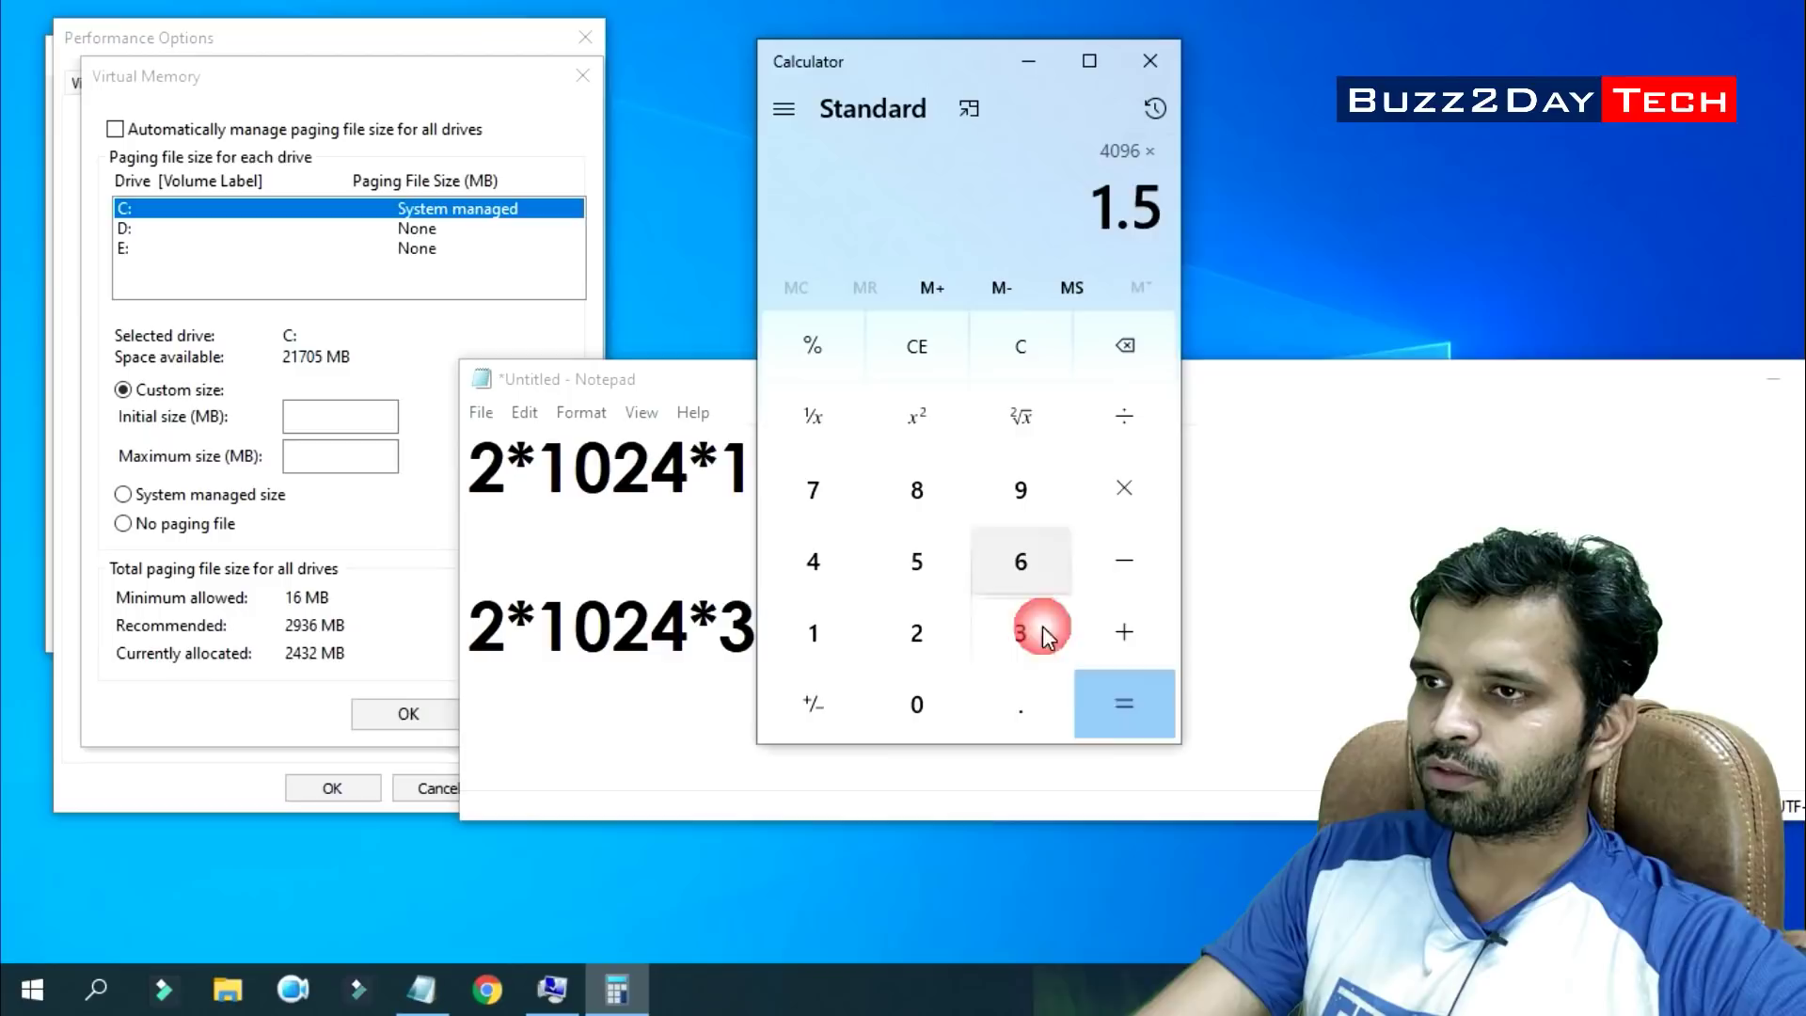
{"action": "left_click", "coordinate": [1119, 701]}
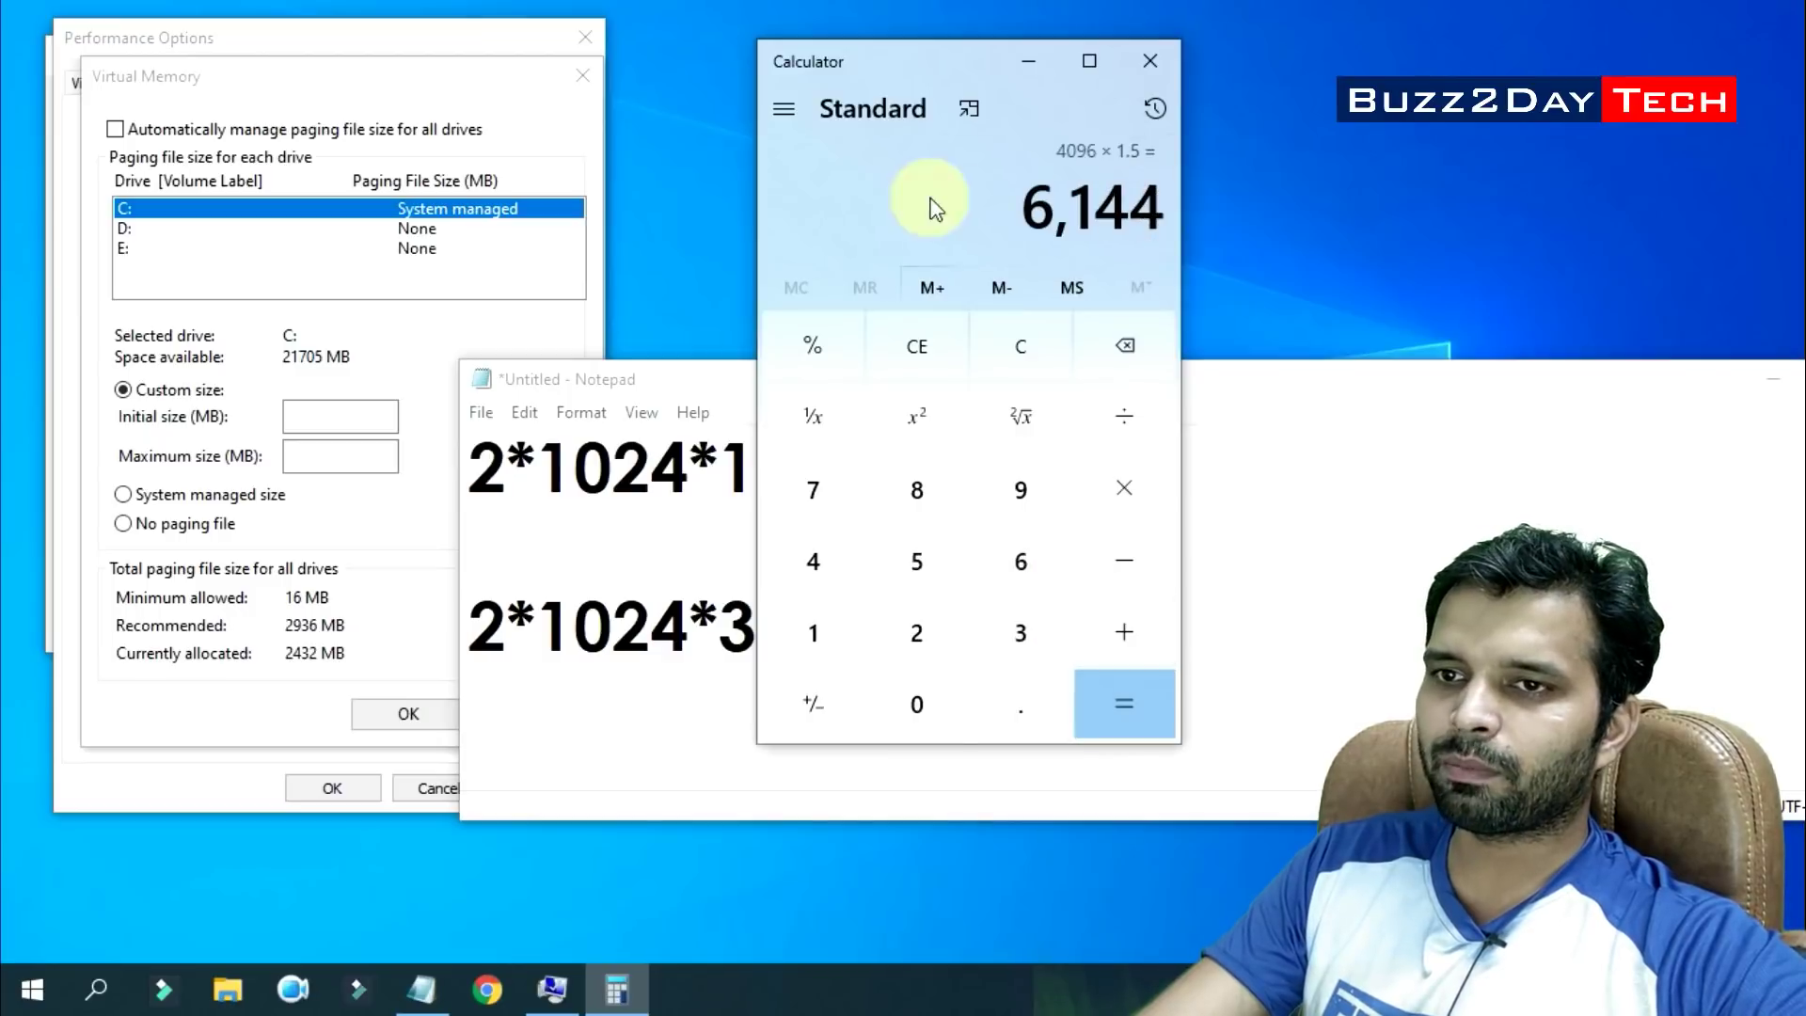
Set the custom initial paging file size of drive C: to 6144 MB
{"action": "left_click", "coordinate": [362, 430]}
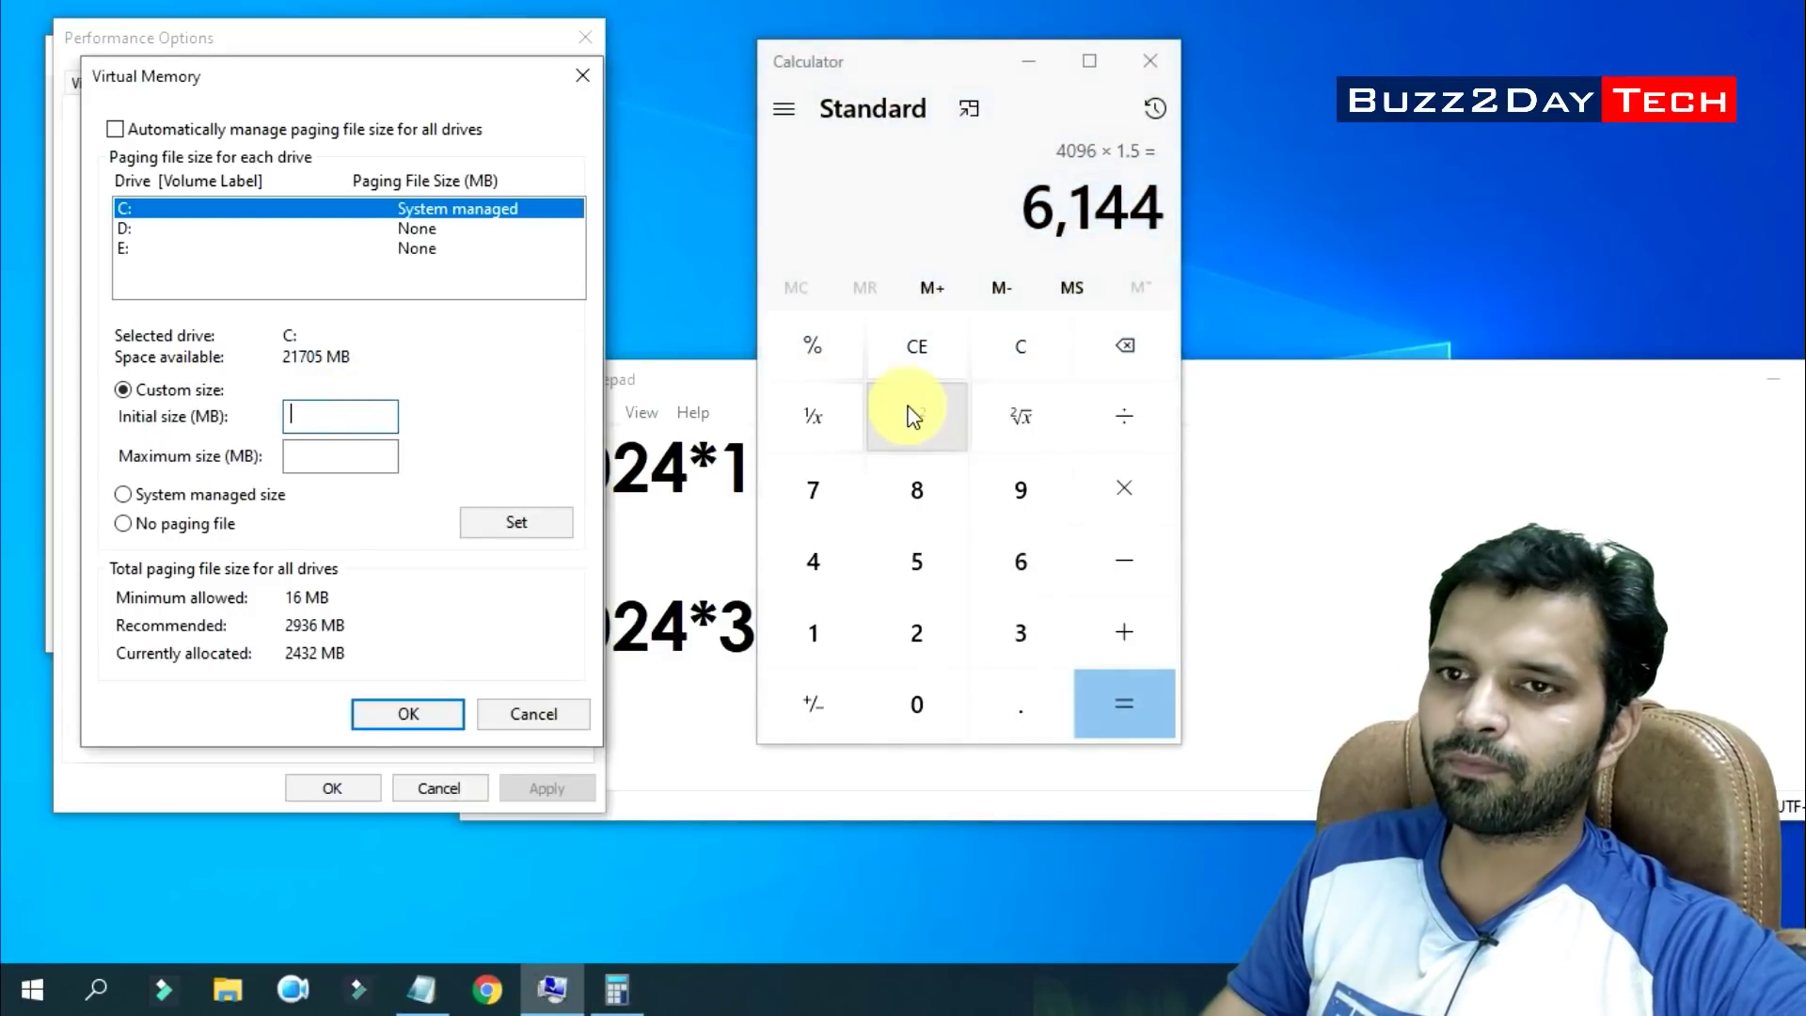
{"action": "type", "text": "6144"}
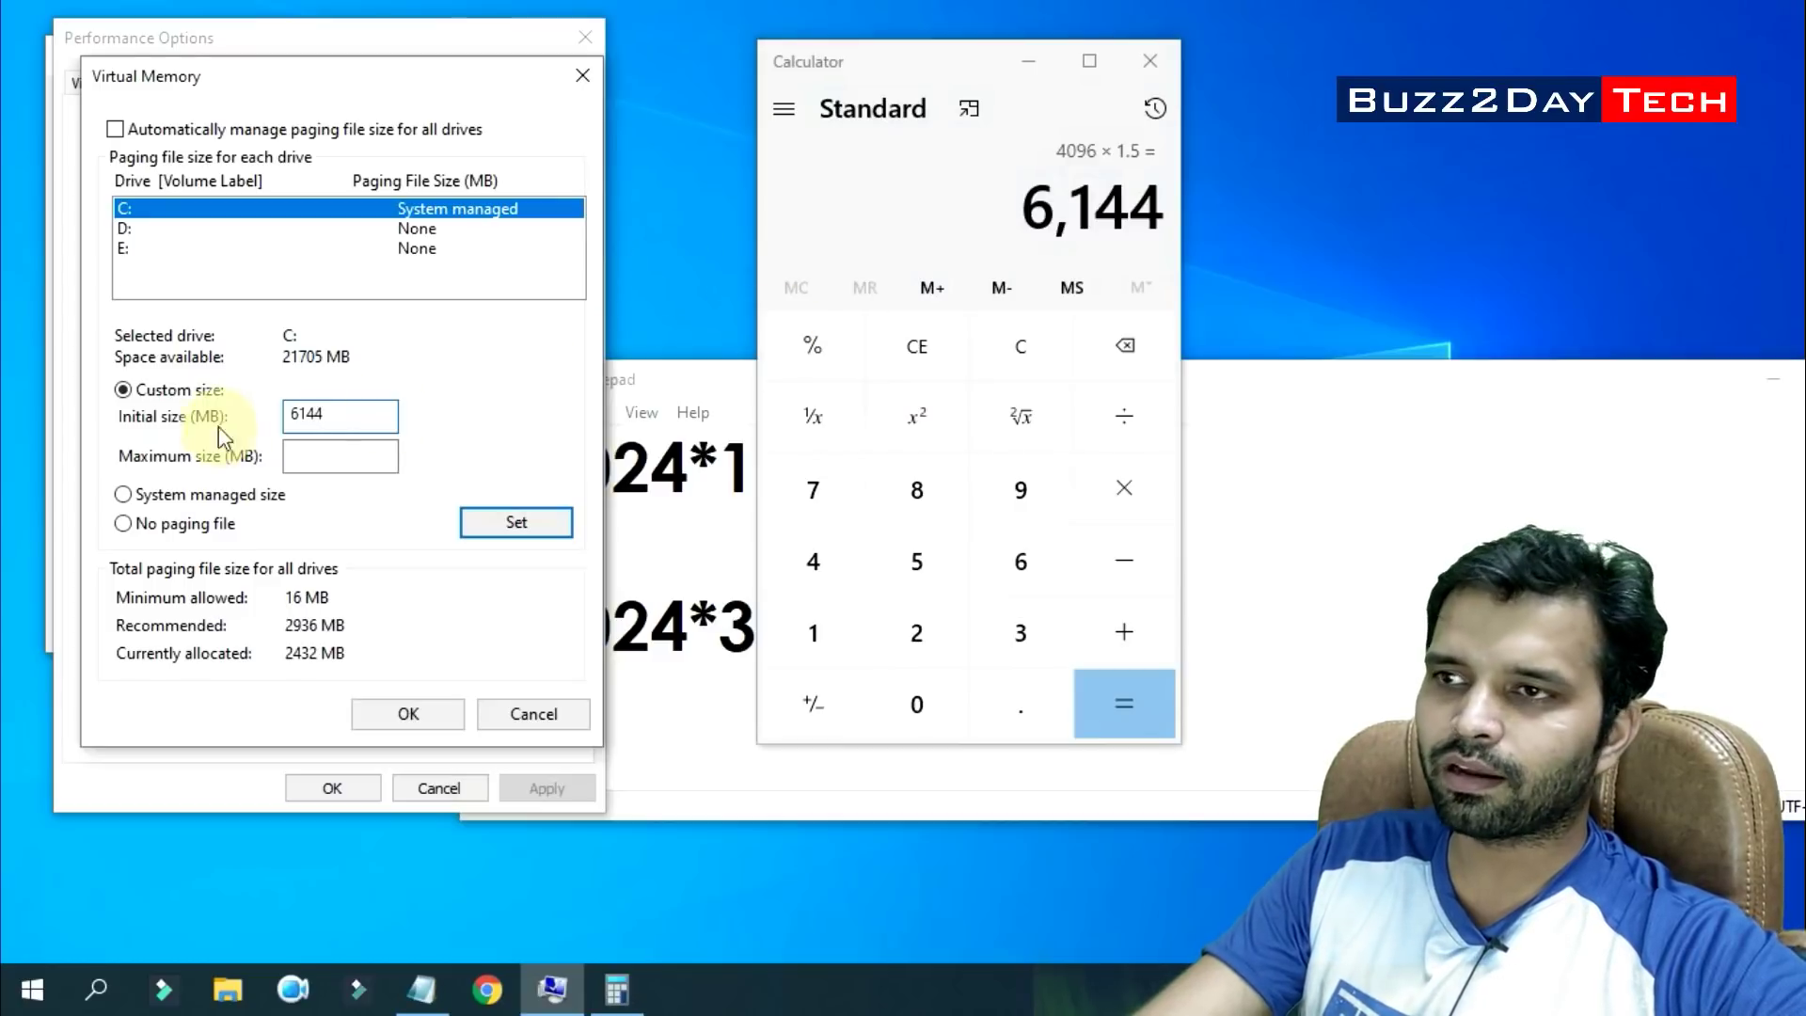
{"action": "left_click", "coordinate": [300, 458]}
Clear the previous calculation and work out the maximum paging file size as 4 × 1024 × 3
{"action": "left_click_drag", "start_coordinate": [920, 80], "coordinate": [1019, 69]}
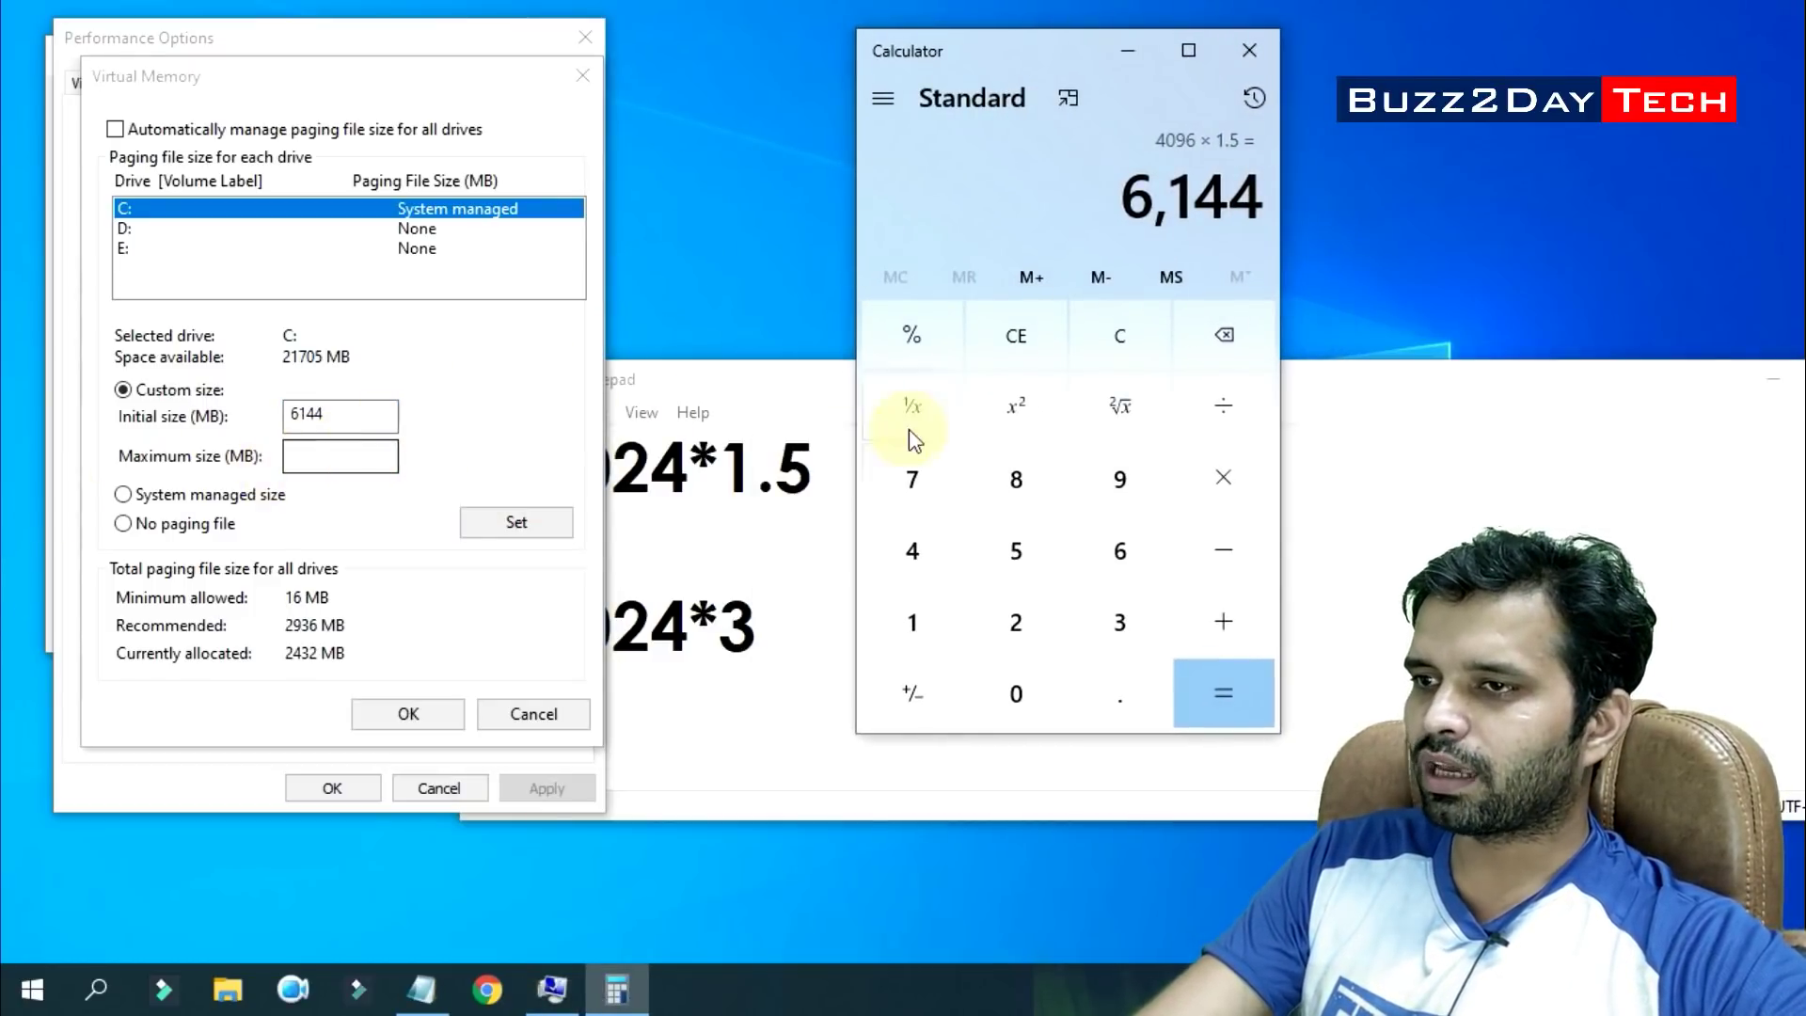
{"action": "left_click", "coordinate": [1140, 359]}
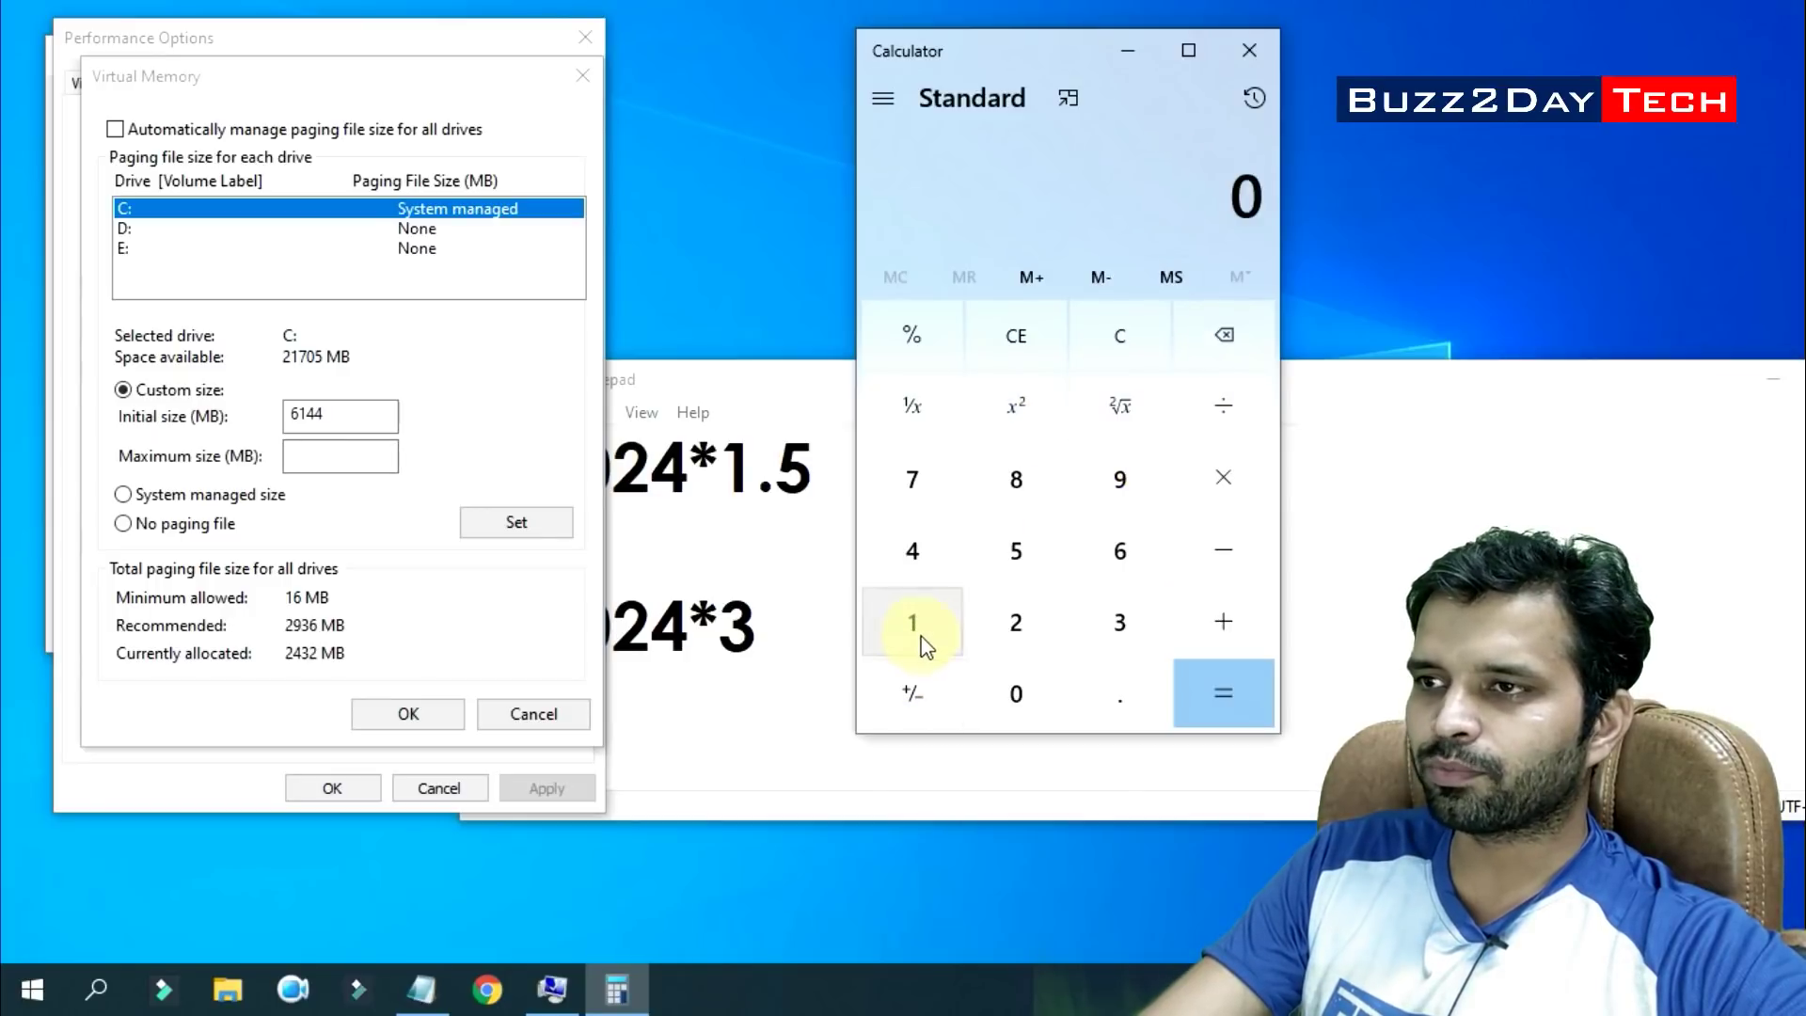
{"action": "left_click", "coordinate": [924, 556]}
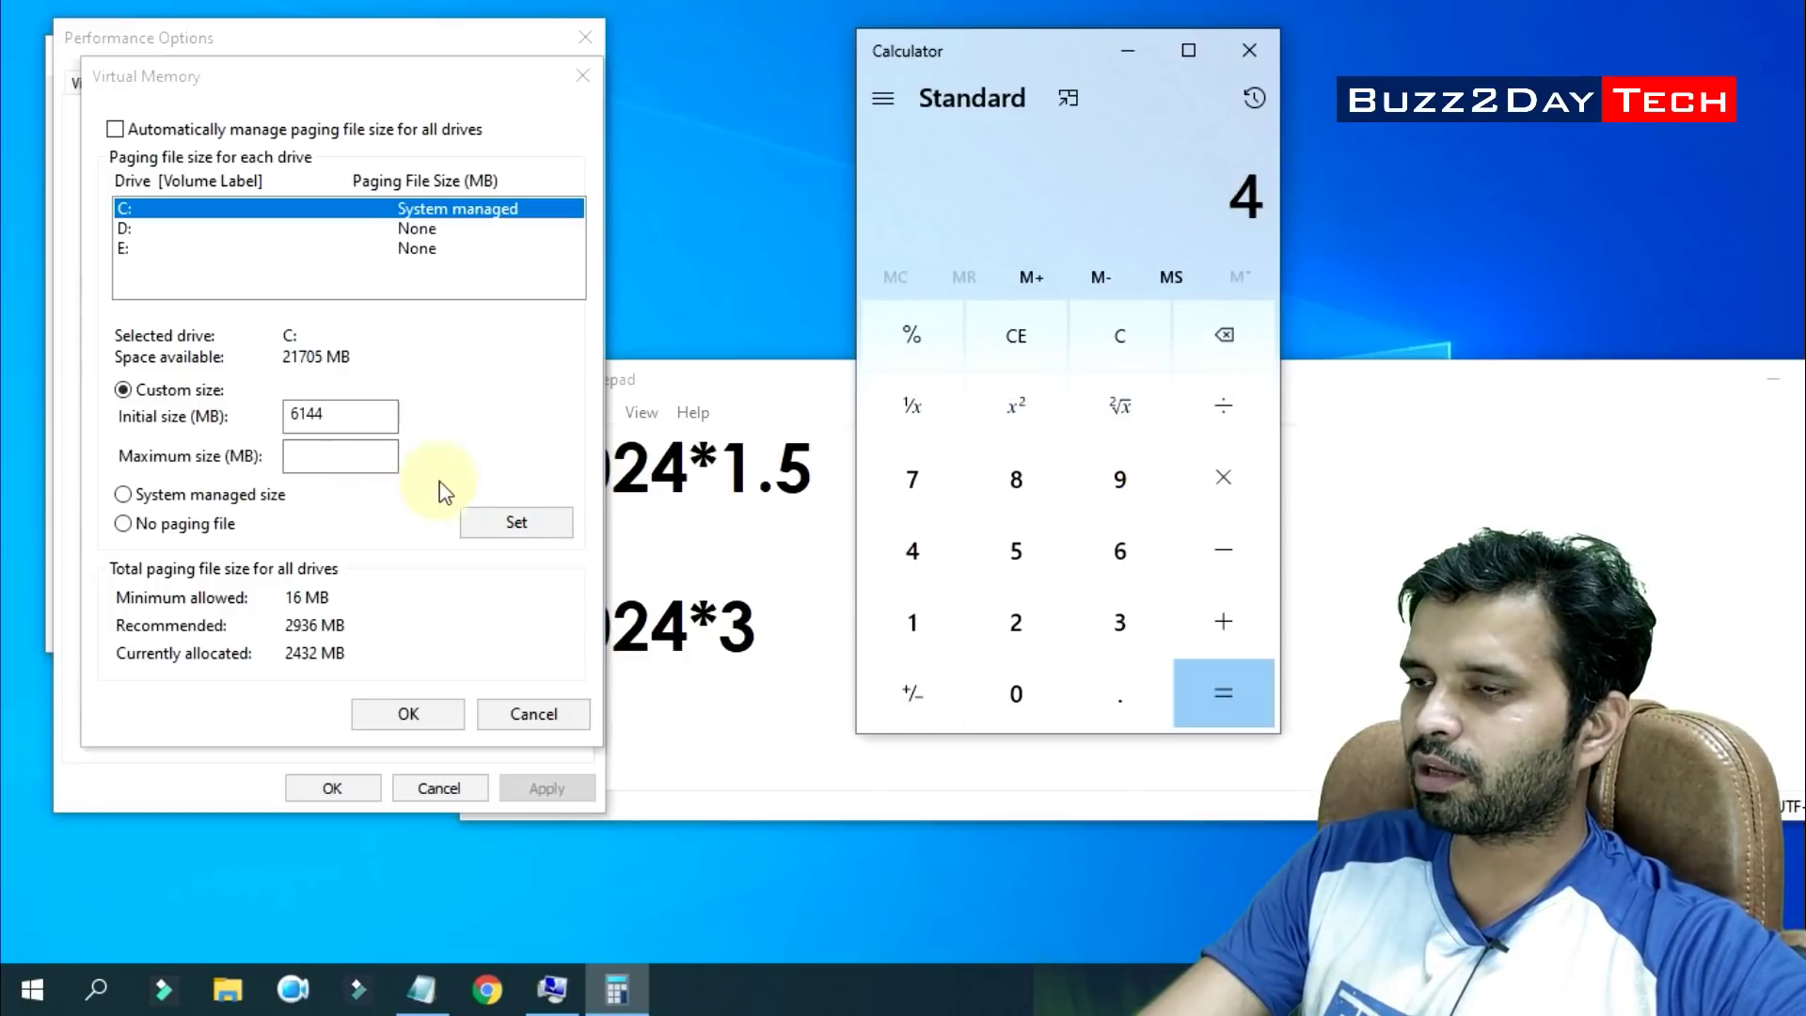
{"action": "left_click", "coordinate": [1225, 480]}
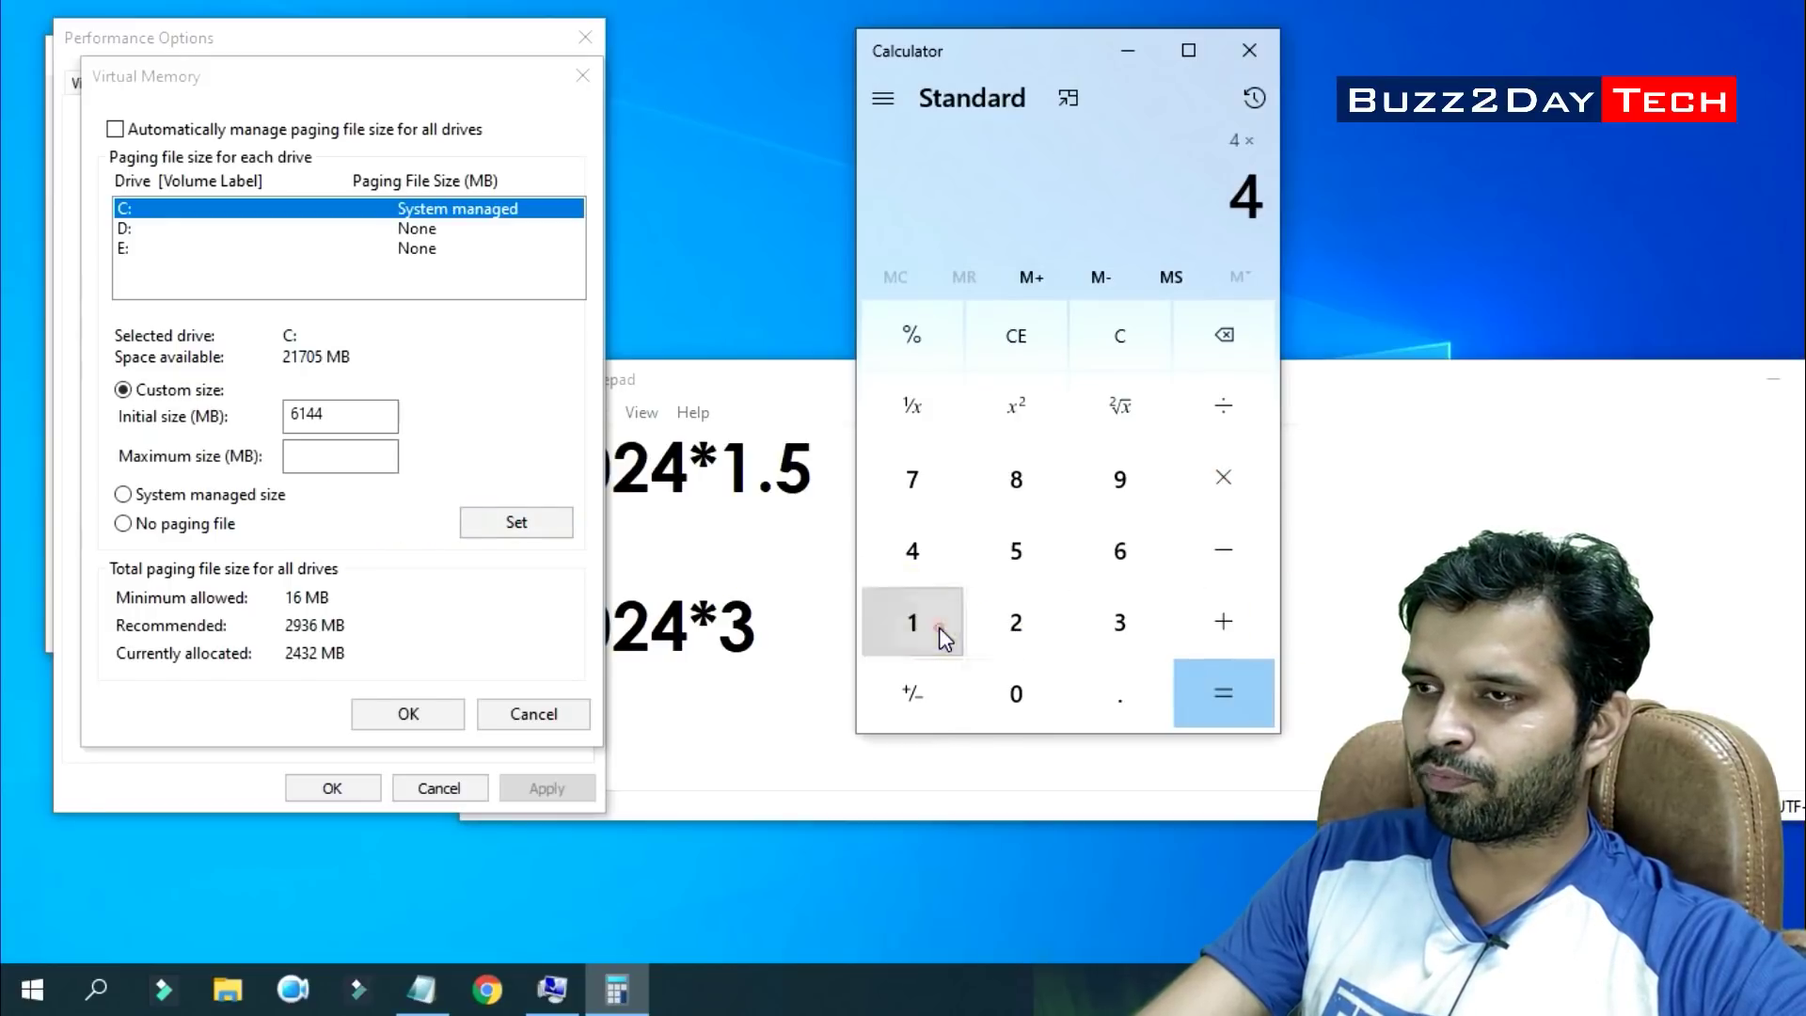
{"action": "left_click", "coordinate": [912, 623]}
{"action": "left_click", "coordinate": [1016, 693]}
{"action": "left_click", "coordinate": [1025, 624]}
{"action": "left_click", "coordinate": [922, 555]}
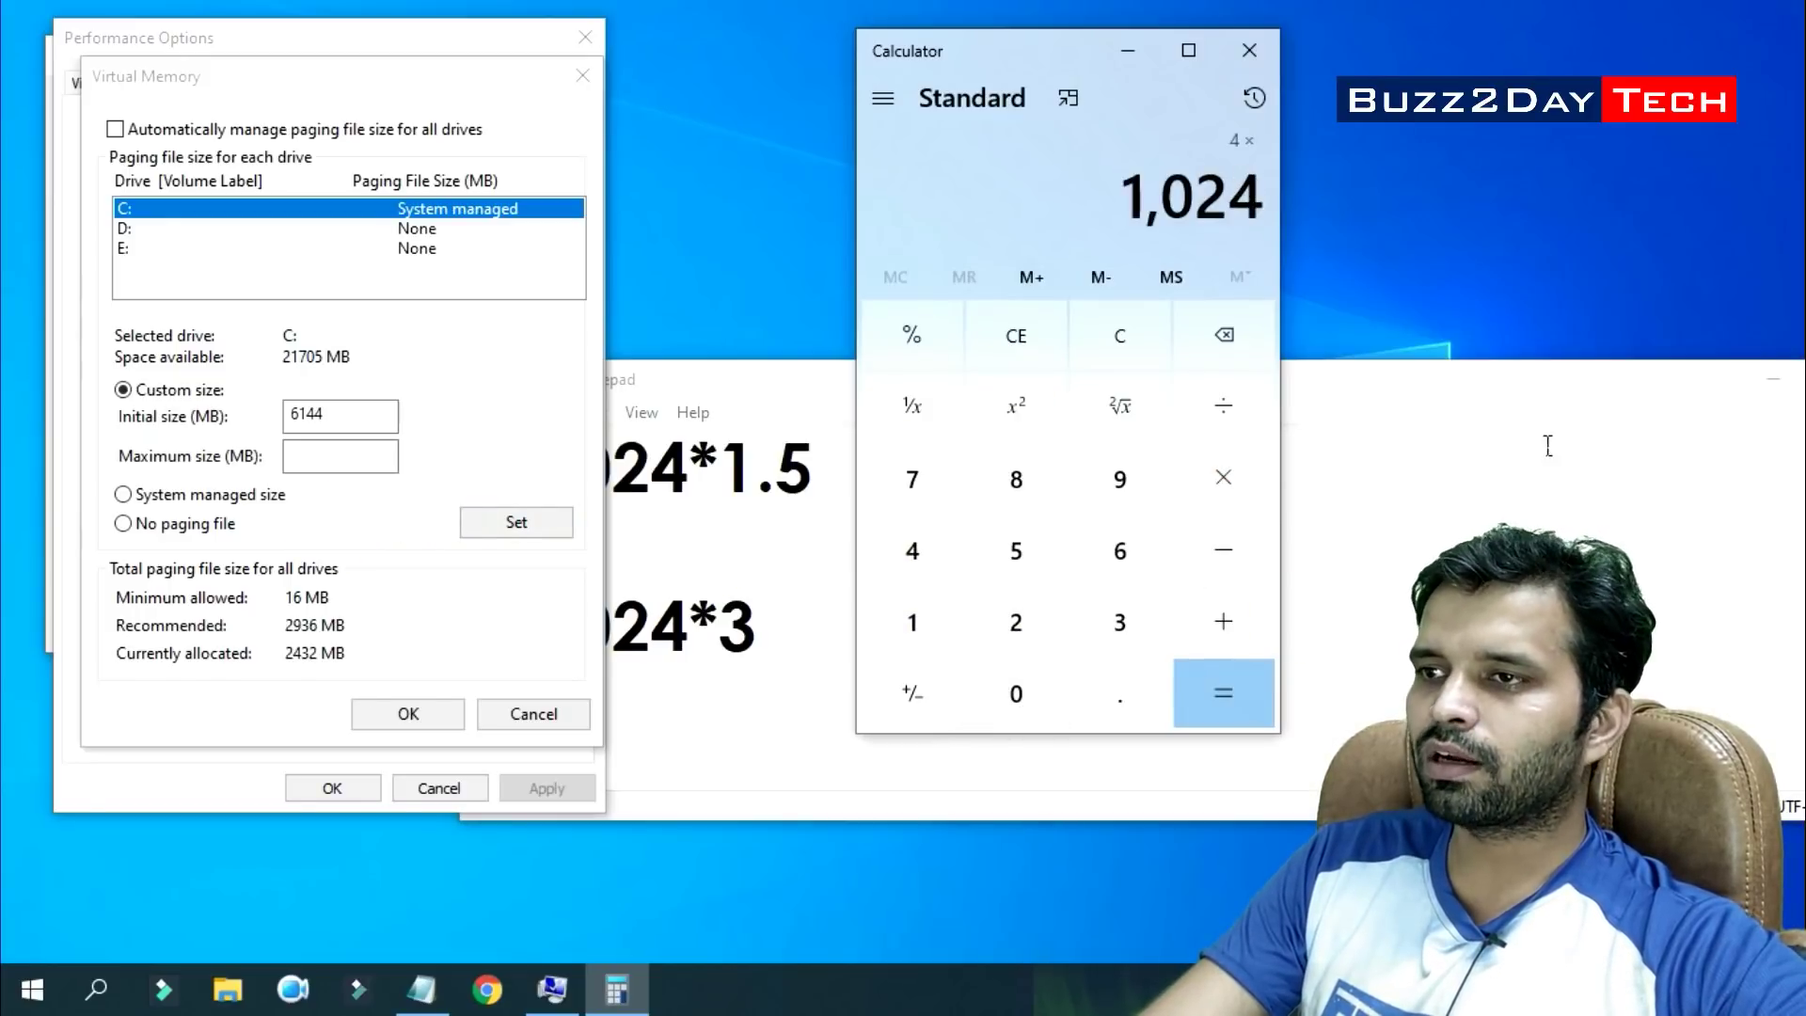
{"action": "left_click", "coordinate": [1224, 705]}
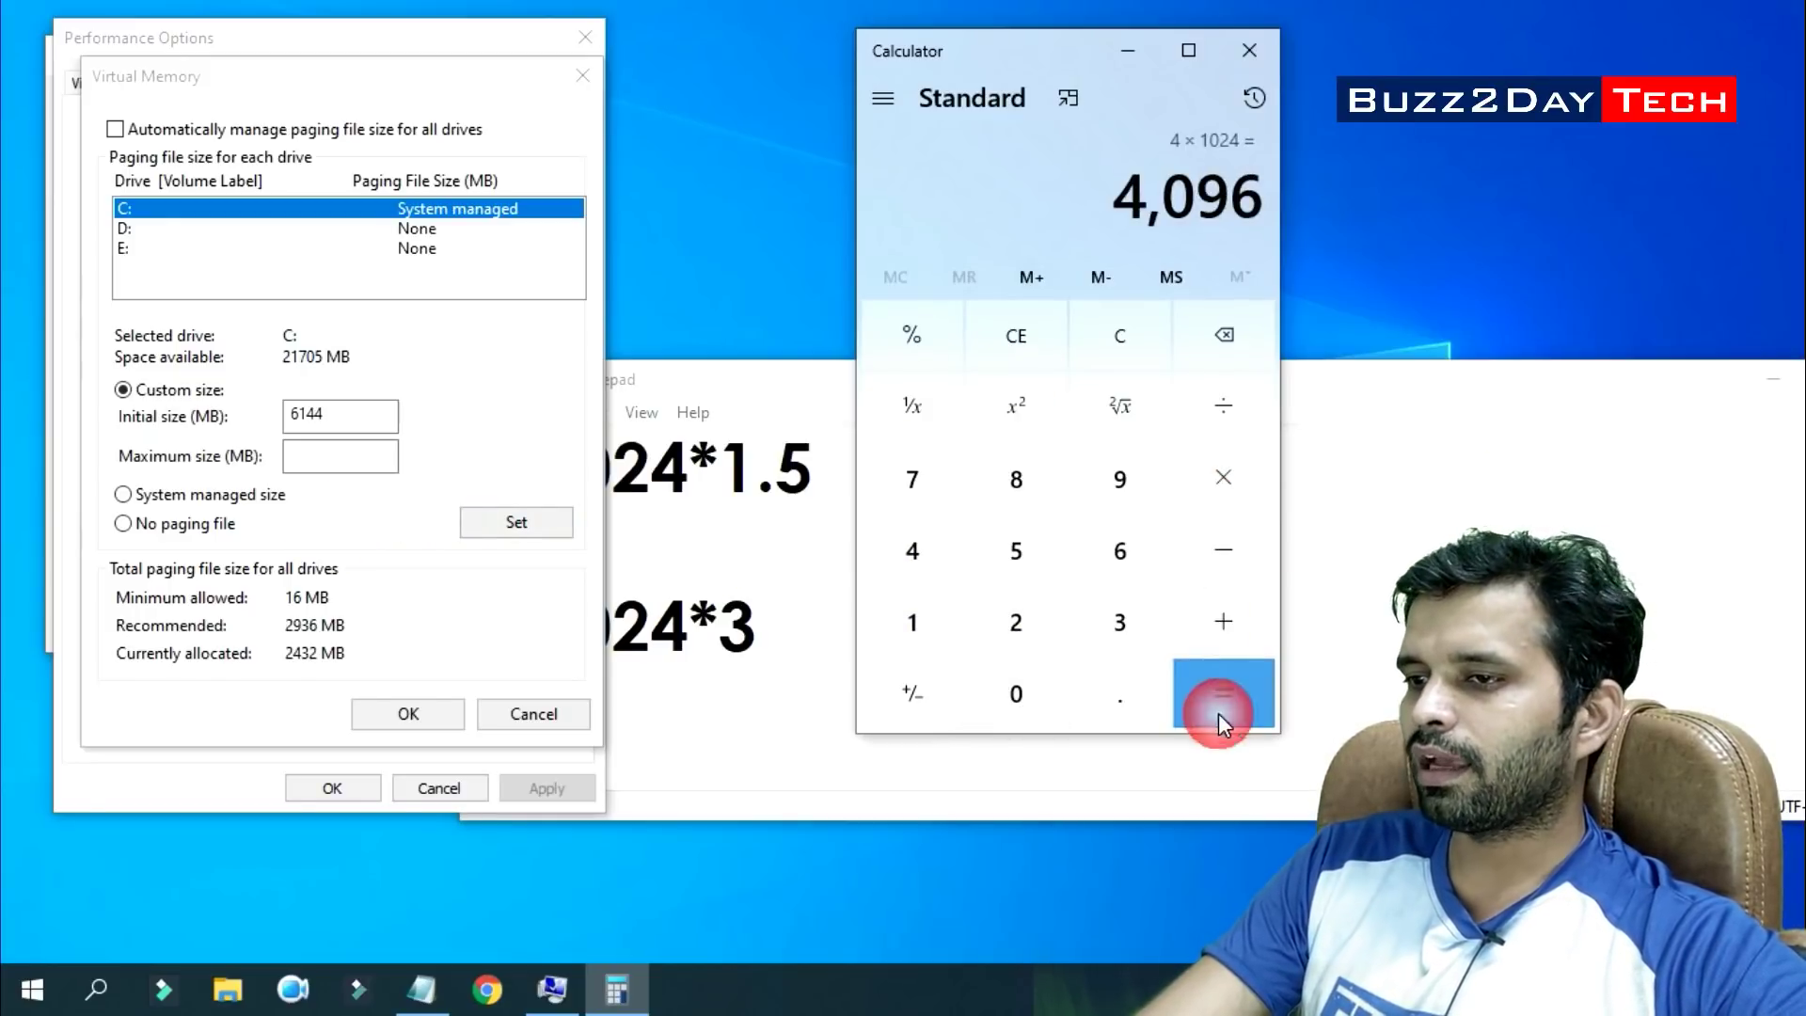
{"action": "left_click", "coordinate": [1223, 482]}
{"action": "left_click", "coordinate": [1118, 616]}
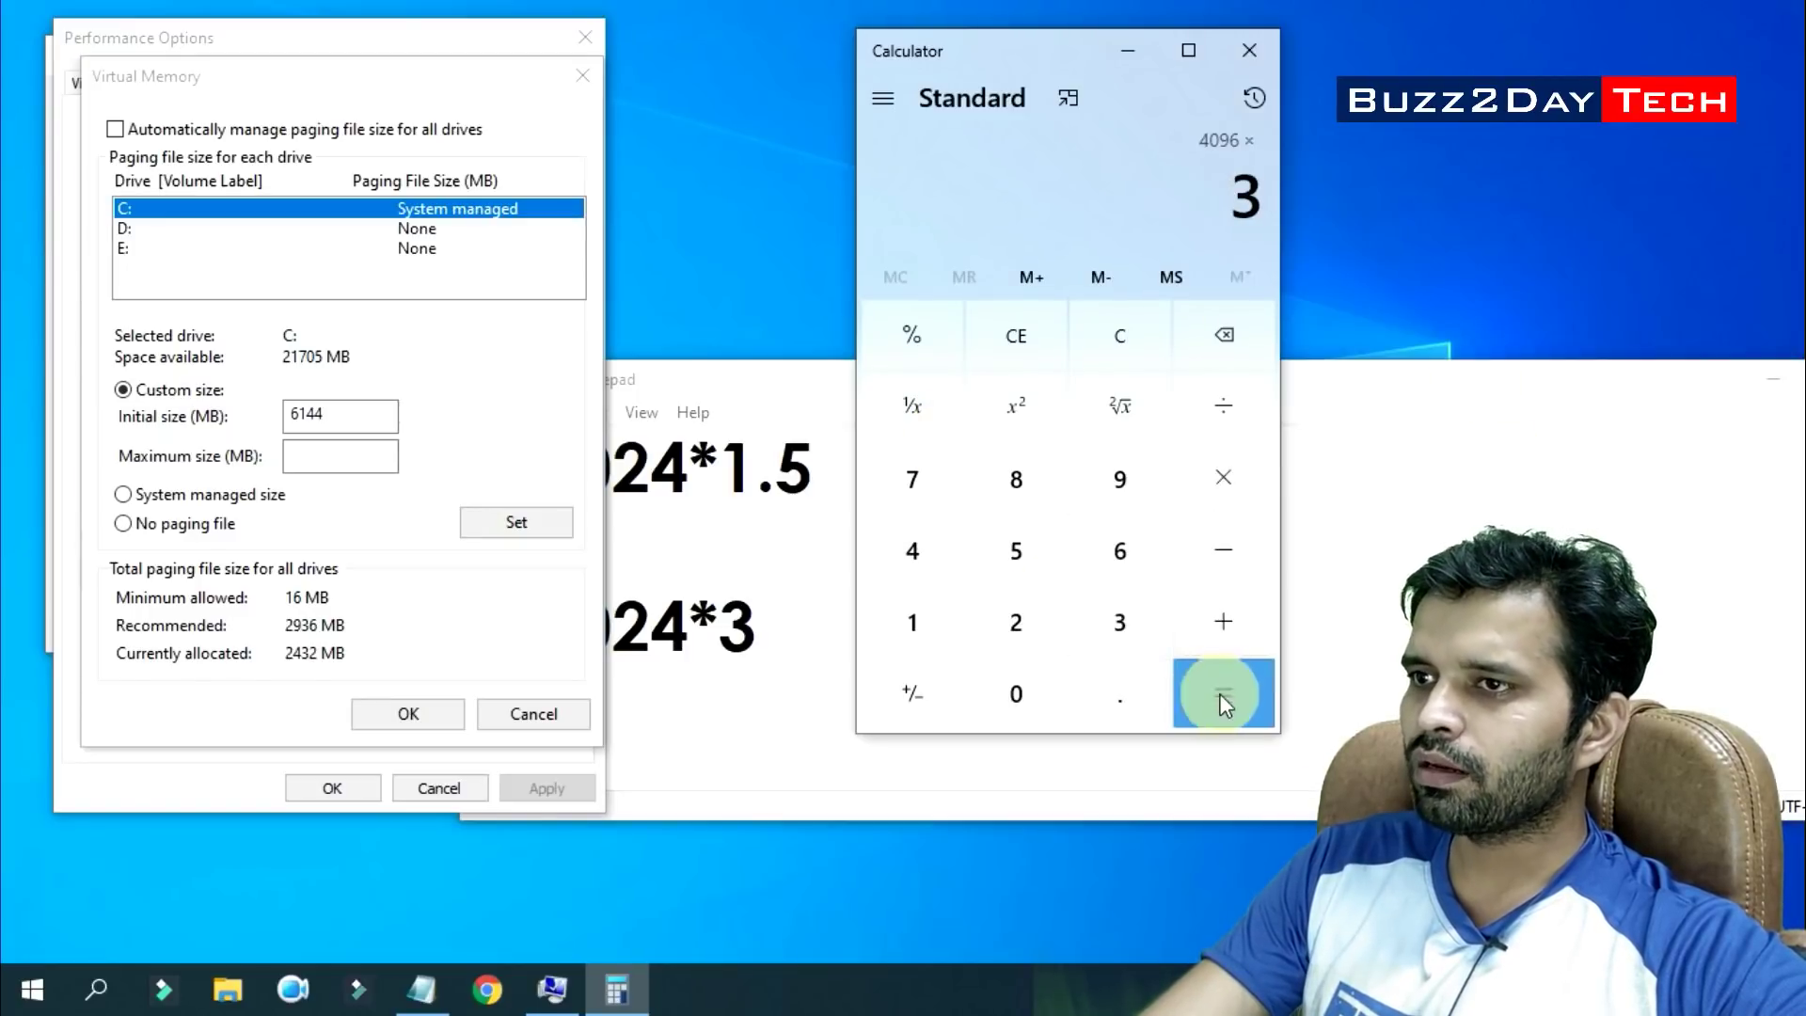
{"action": "left_click", "coordinate": [1219, 696]}
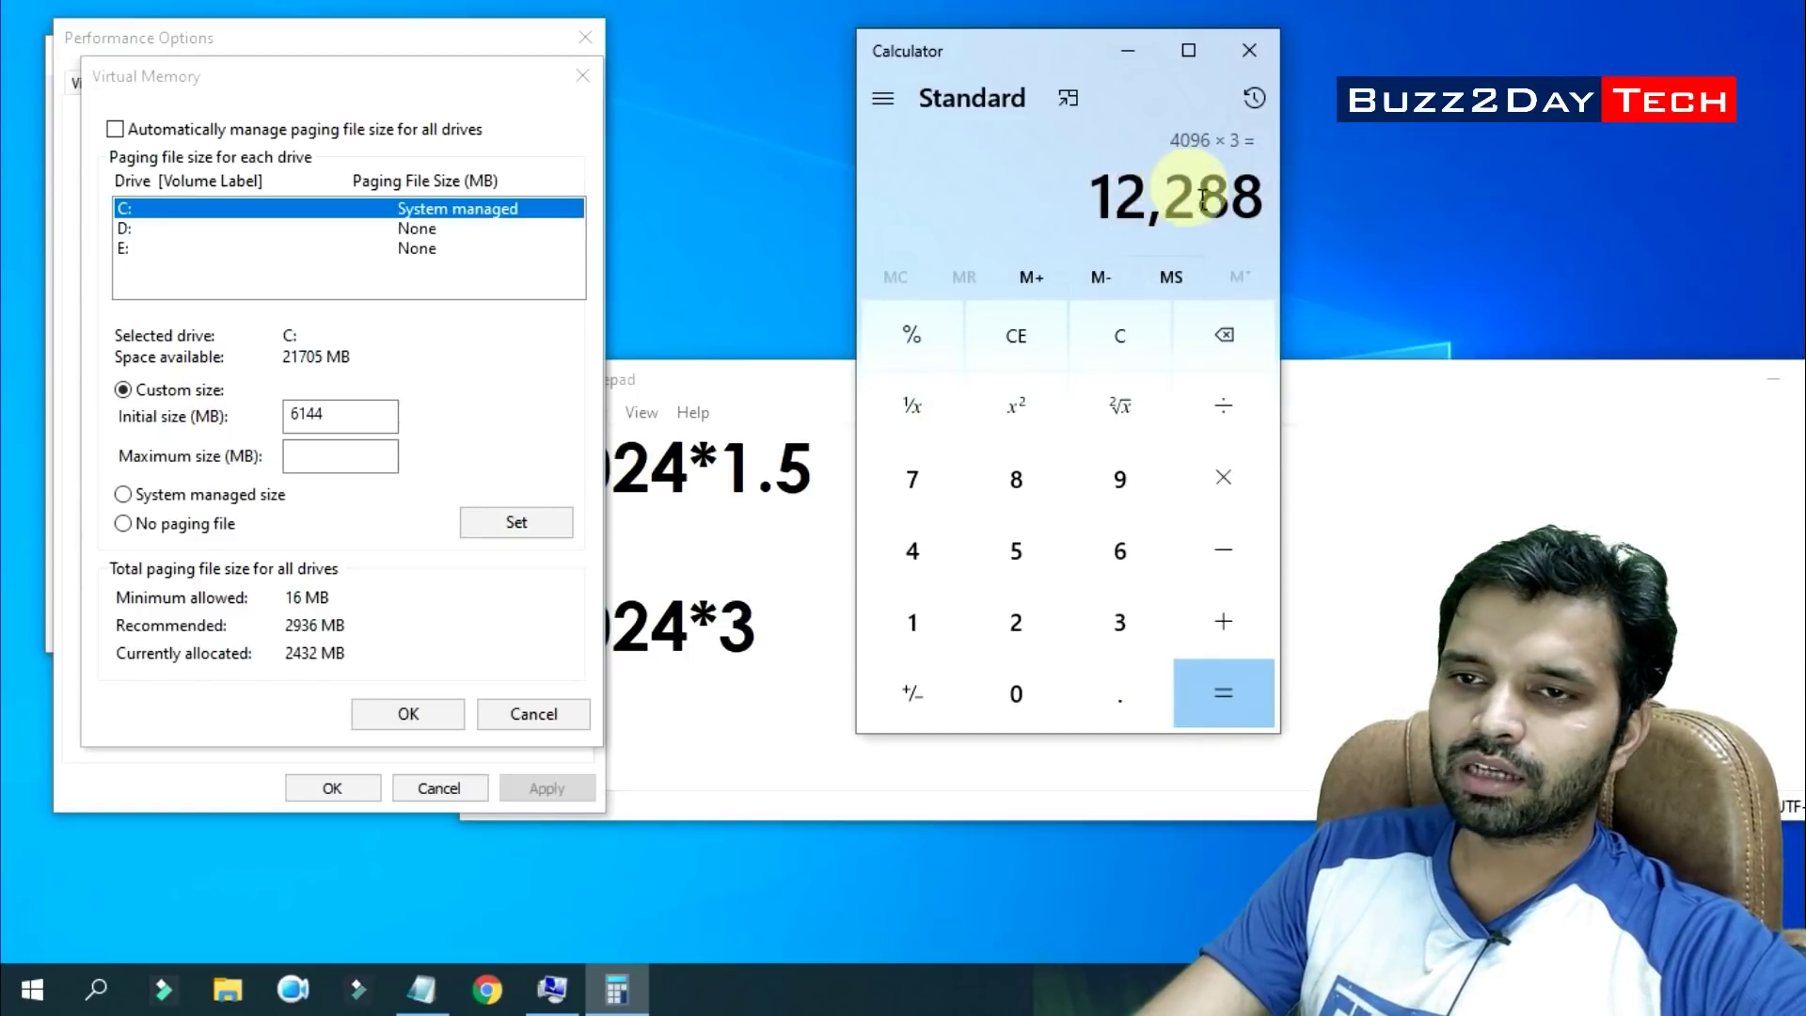
Set the custom maximum paging file size of drive C: to 12288 MB and close Calculator
{"action": "left_click", "coordinate": [348, 456]}
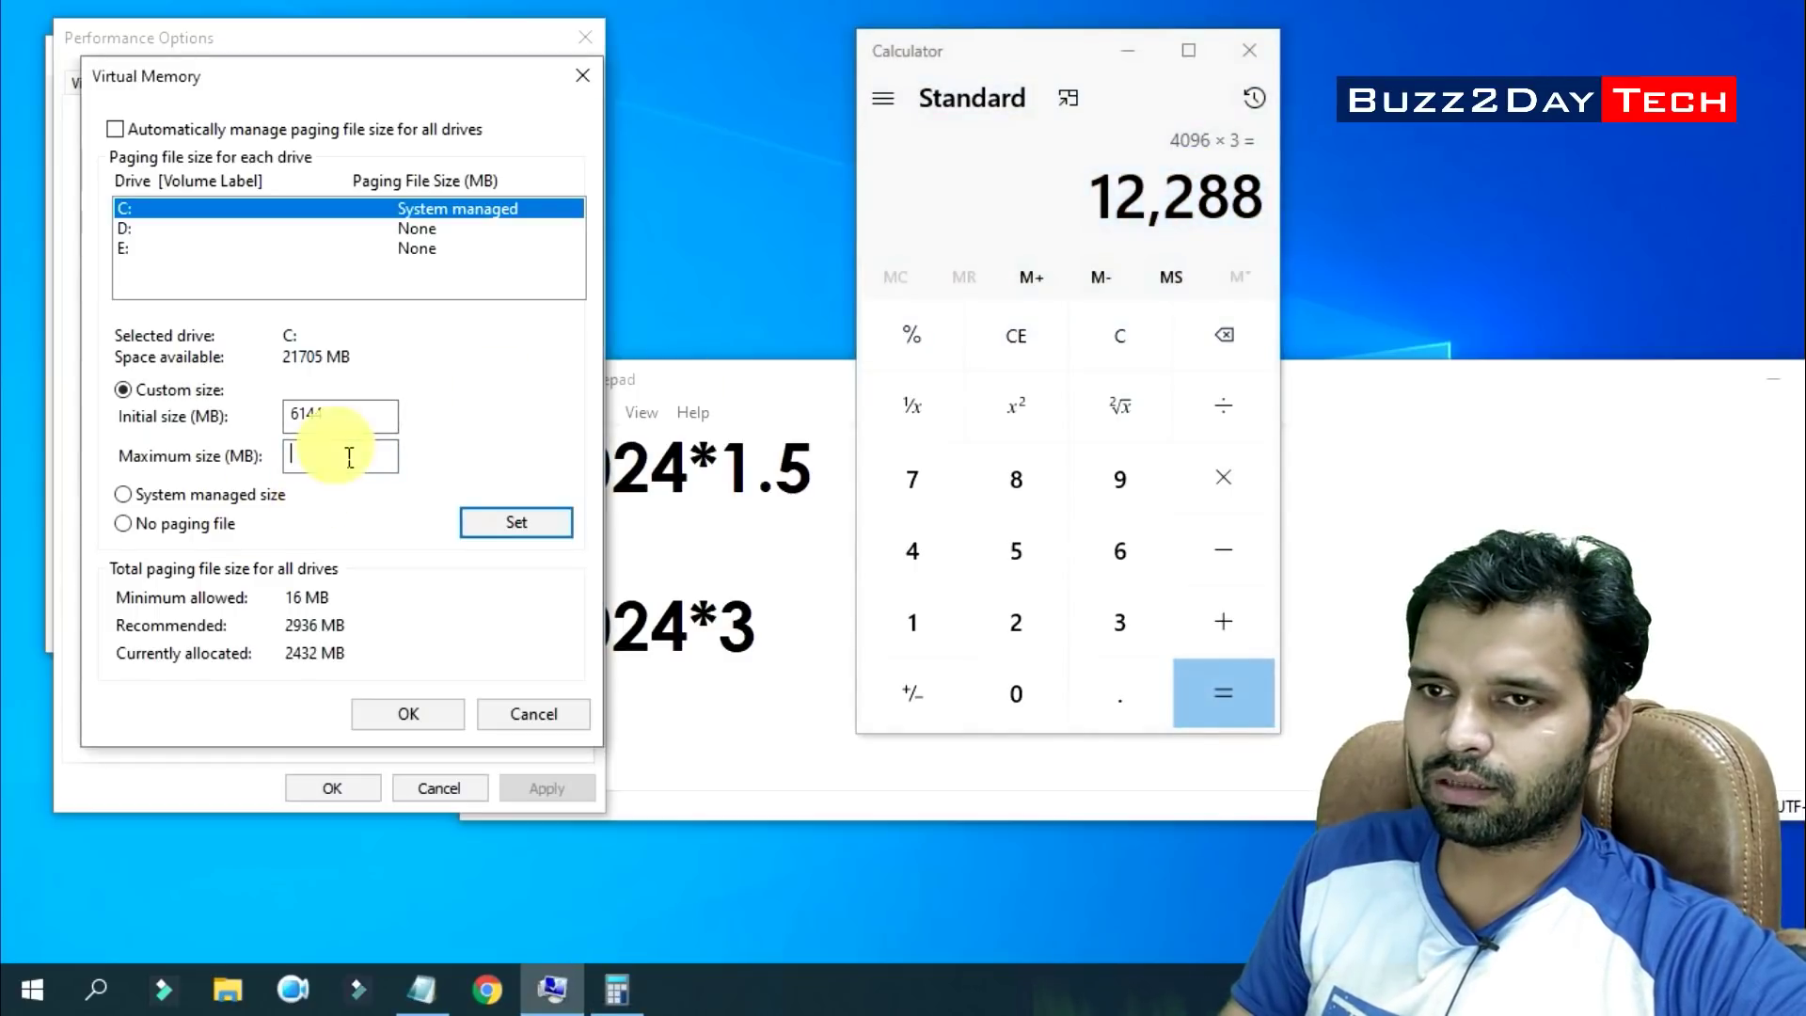
{"action": "type", "text": "12288"}
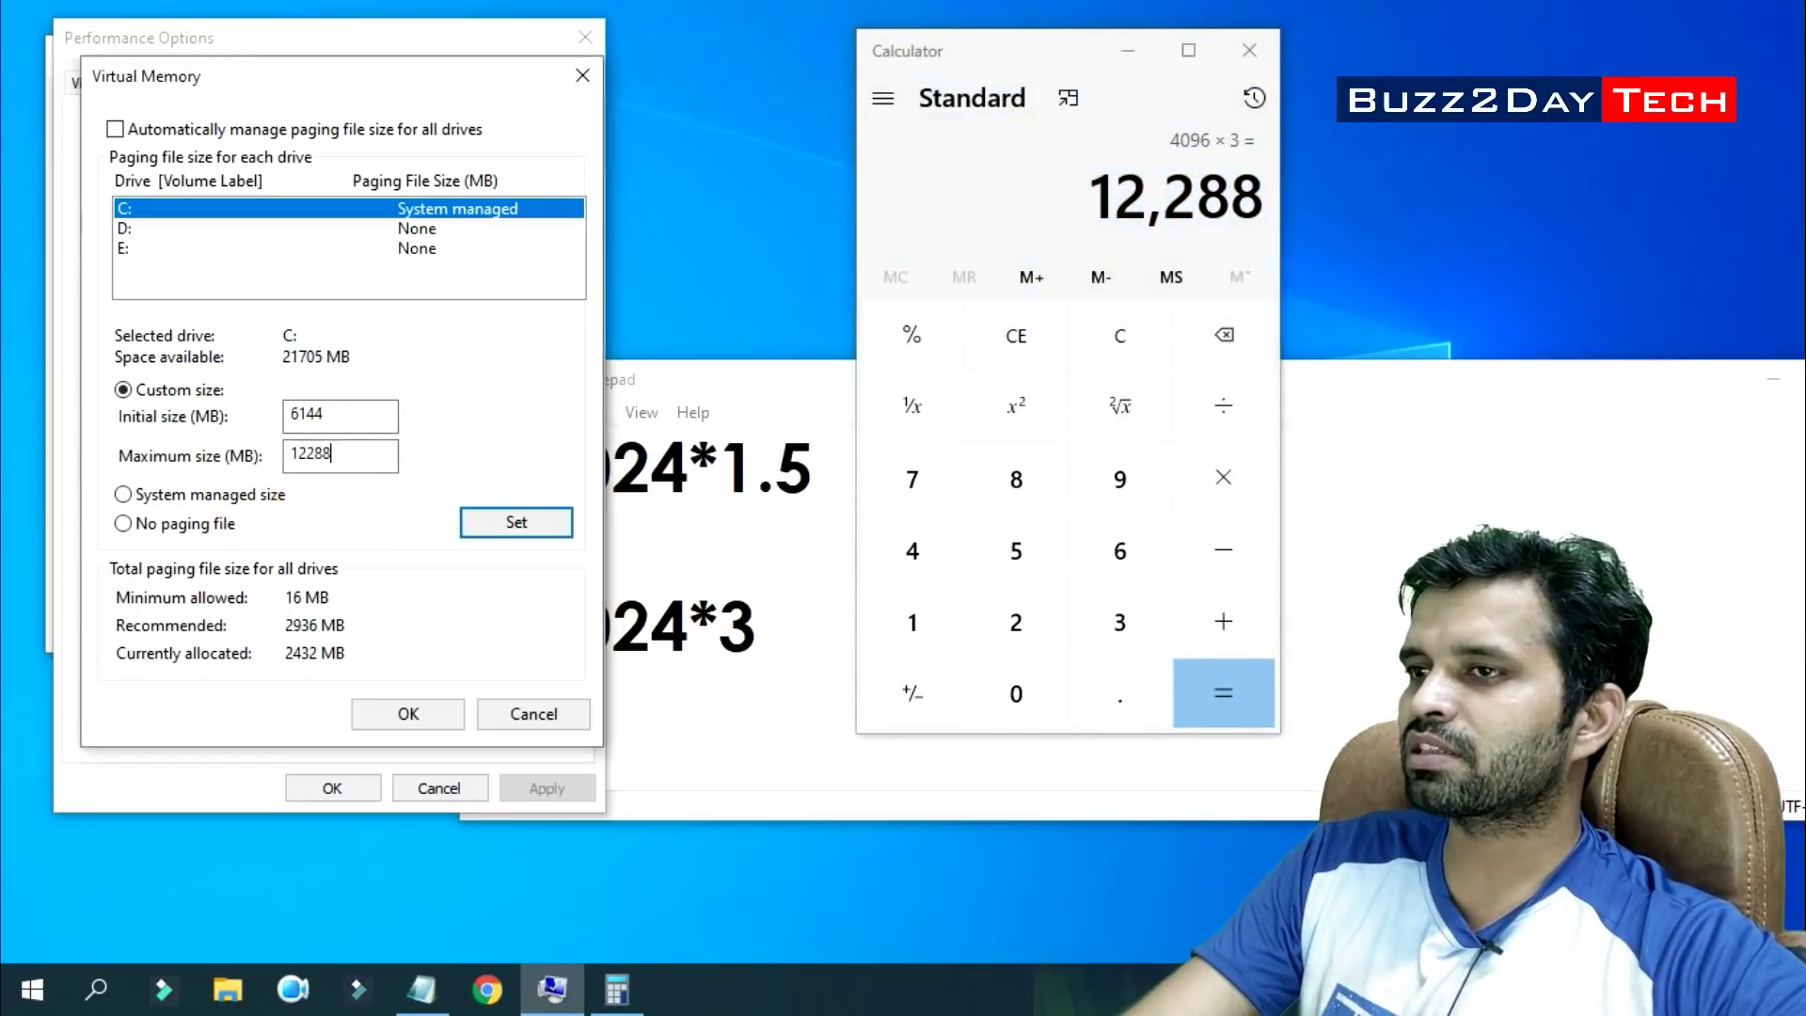
{"action": "left_click", "coordinate": [1268, 55]}
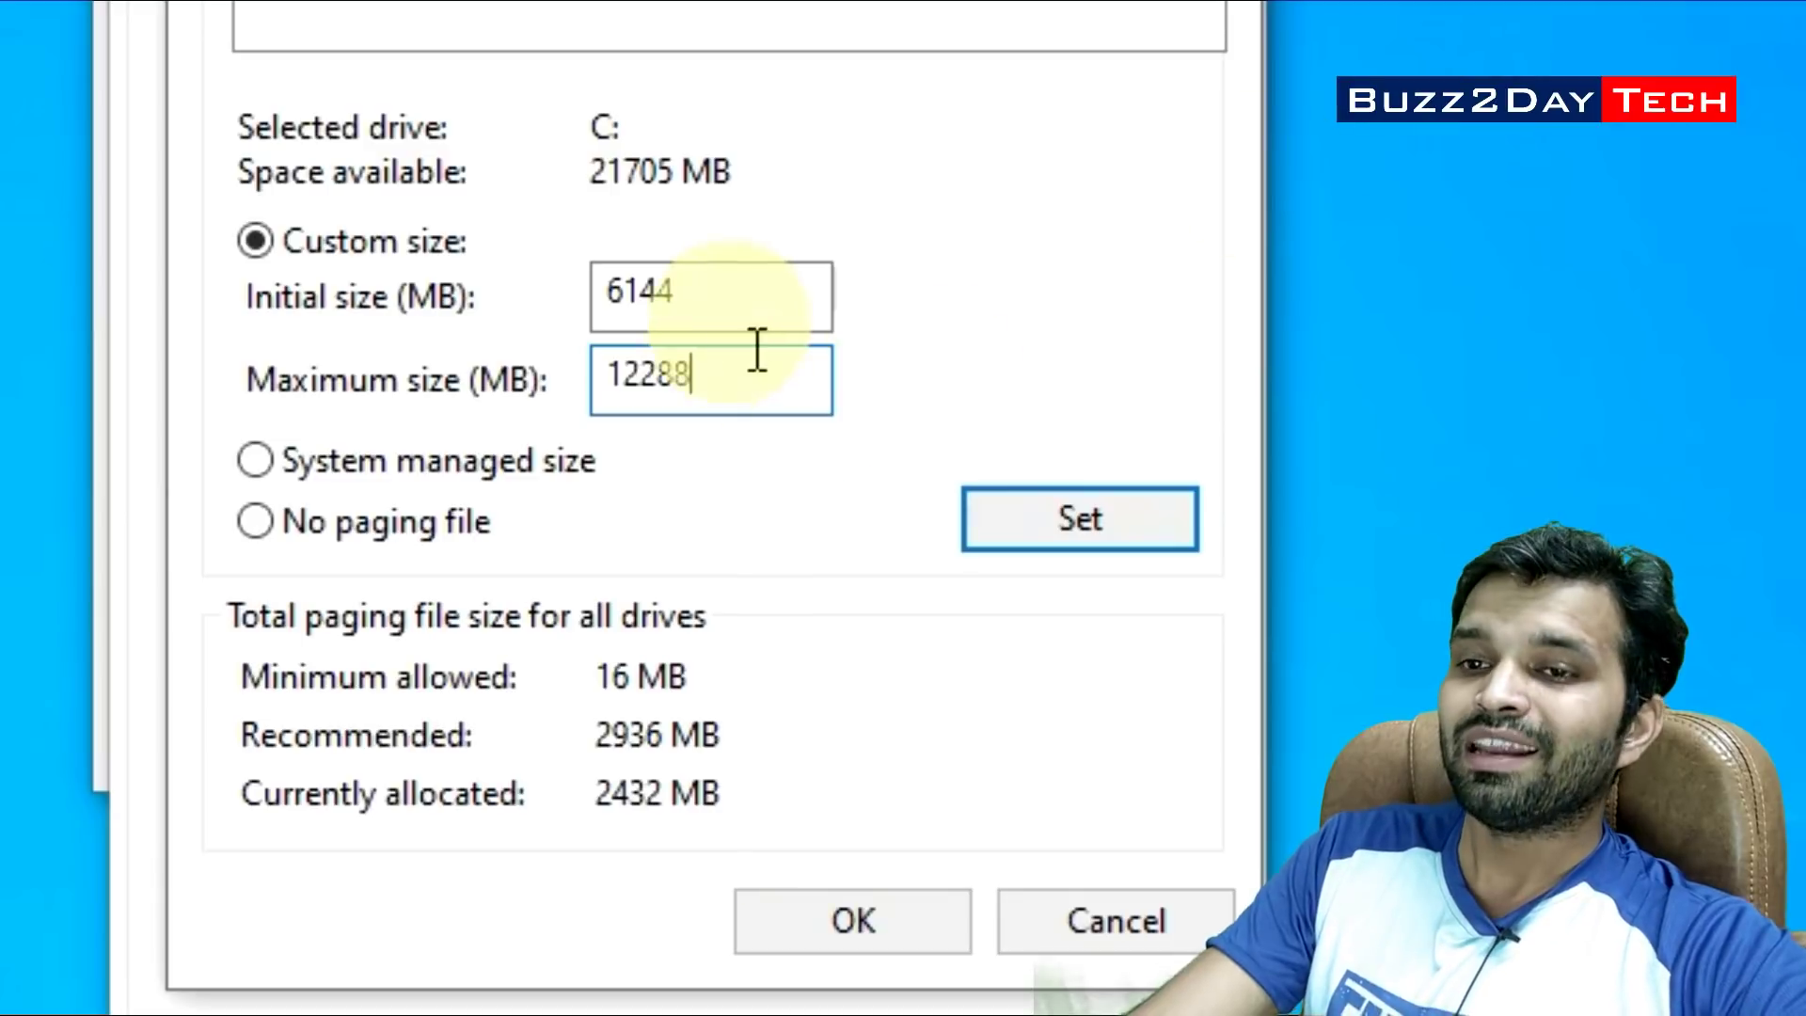
Accept the custom paging file sizes in the Virtual Memory dialog and acknowledge the restart notice
{"action": "left_click_drag", "start_coordinate": [724, 315], "coordinate": [532, 314]}
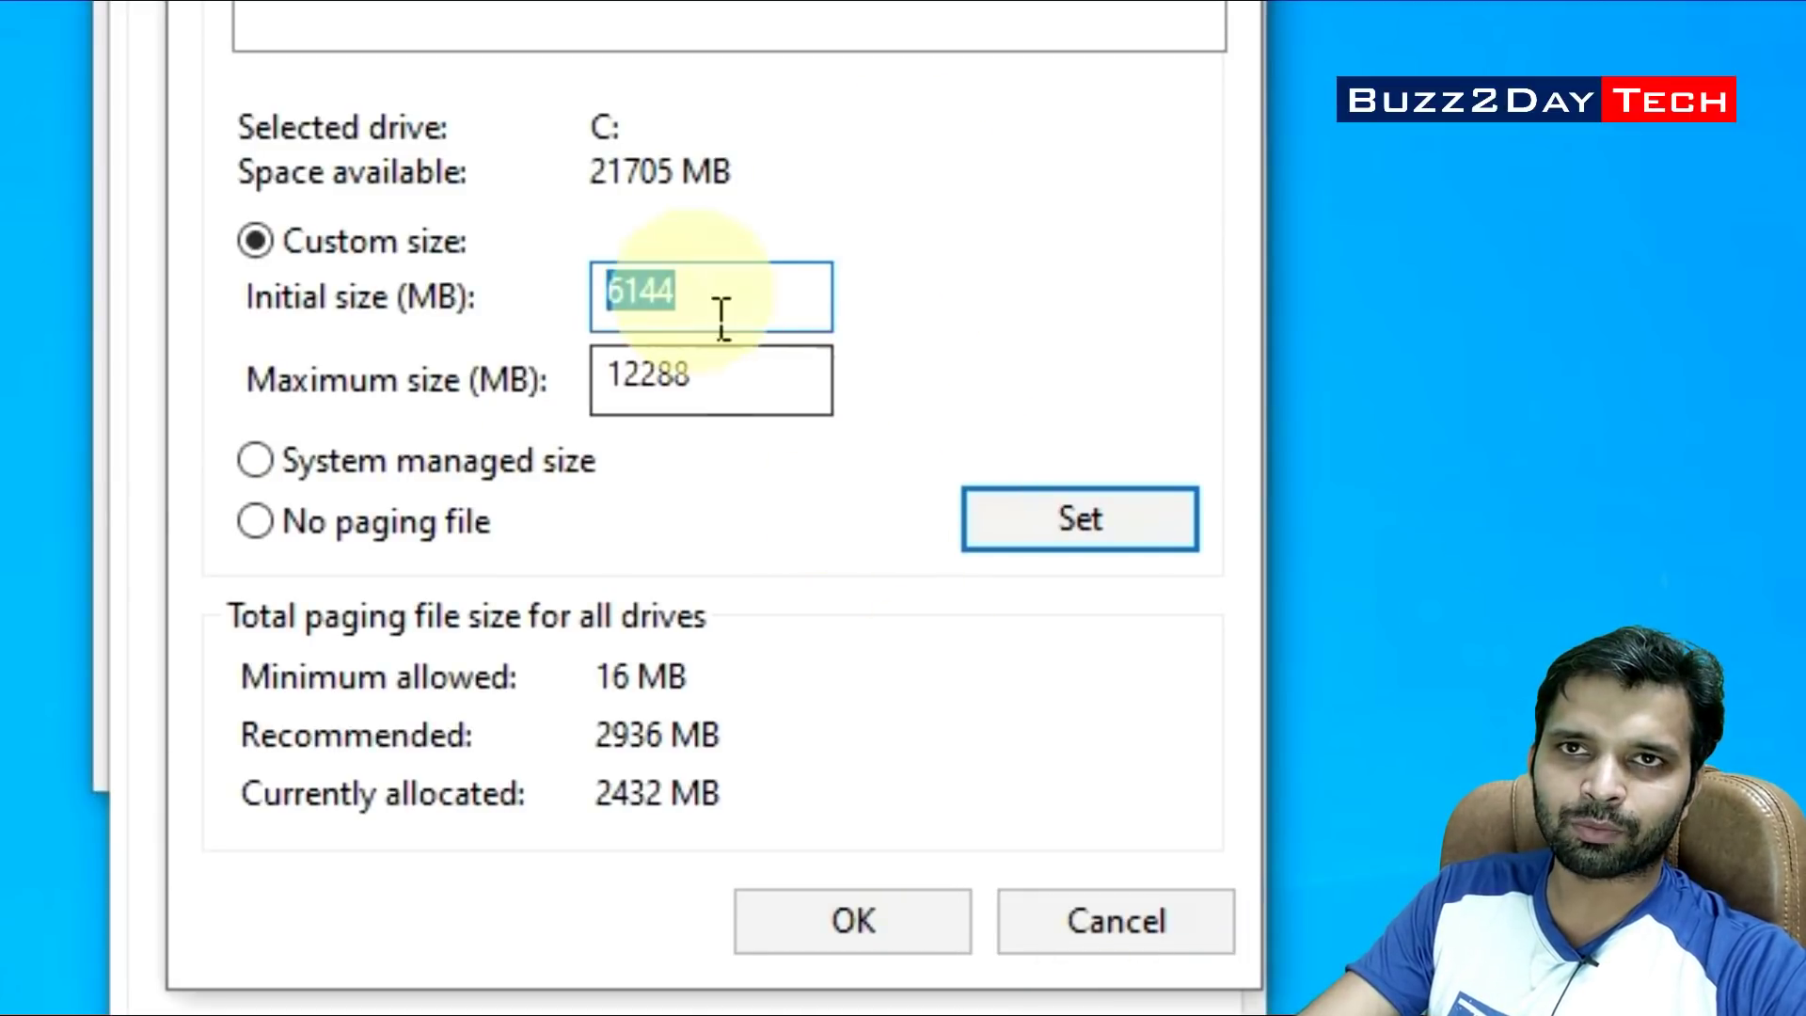
{"action": "left_click", "coordinate": [800, 320]}
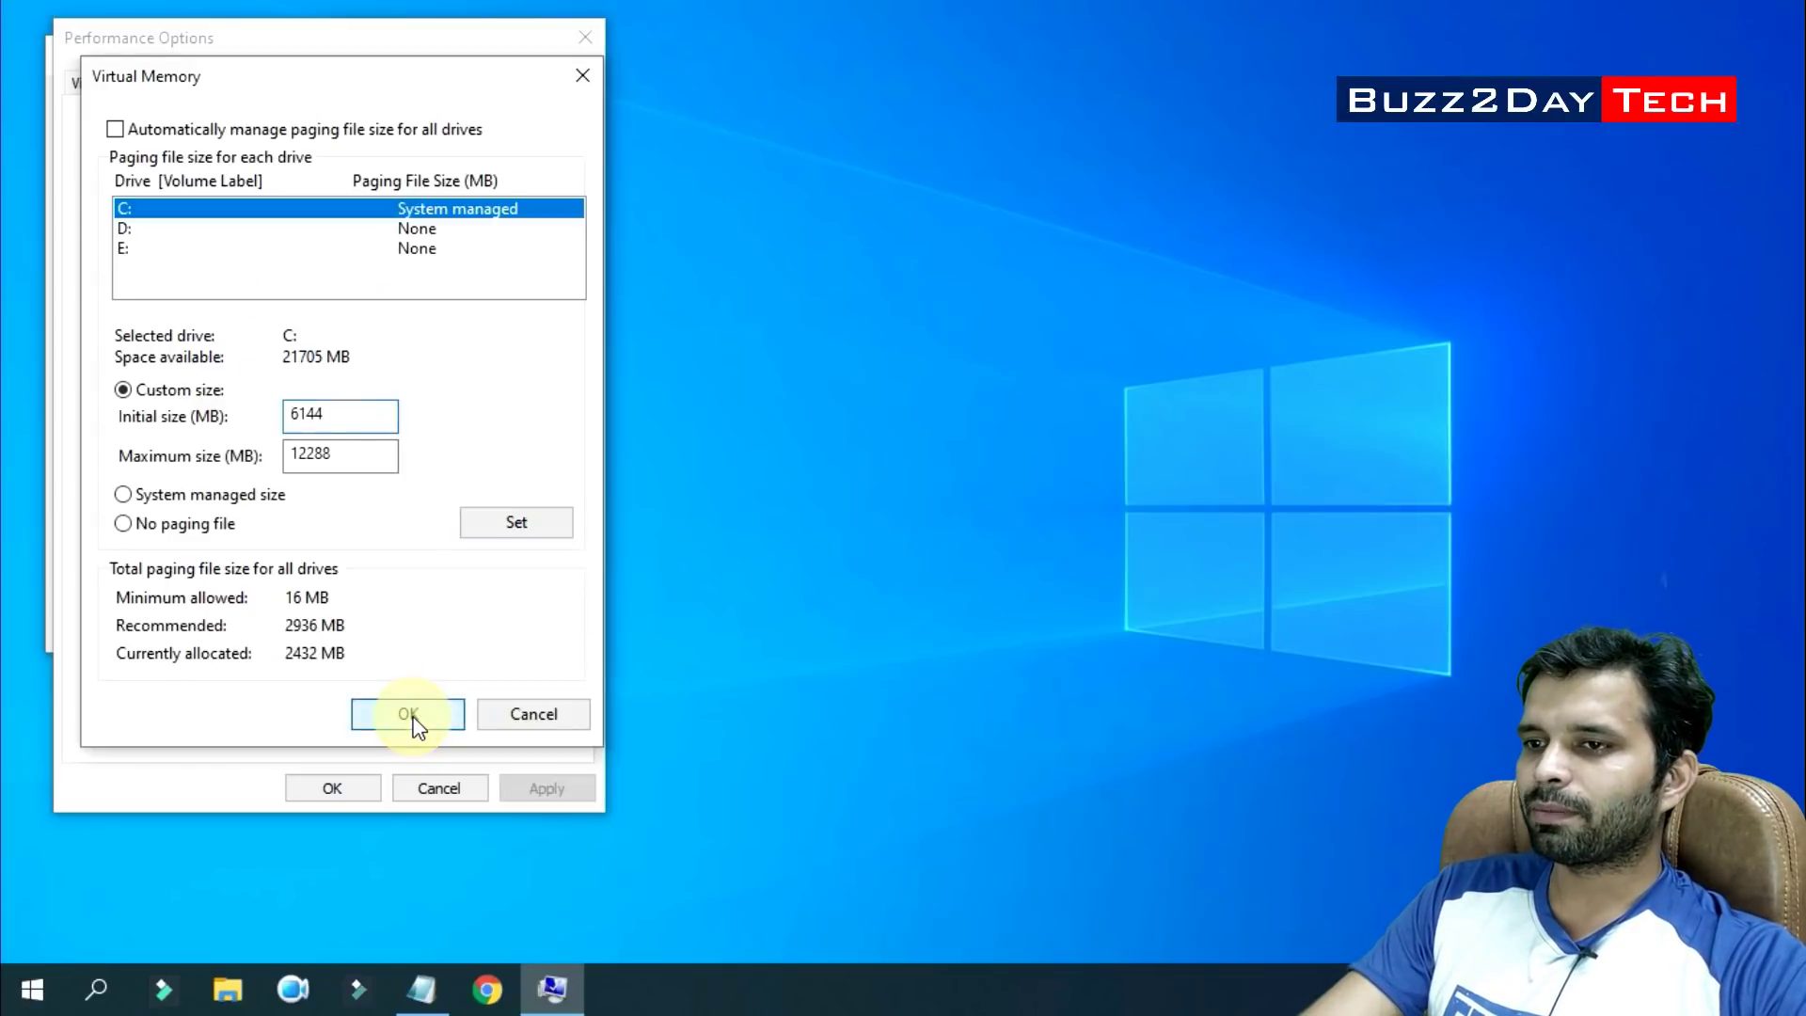
{"action": "left_click", "coordinate": [861, 925]}
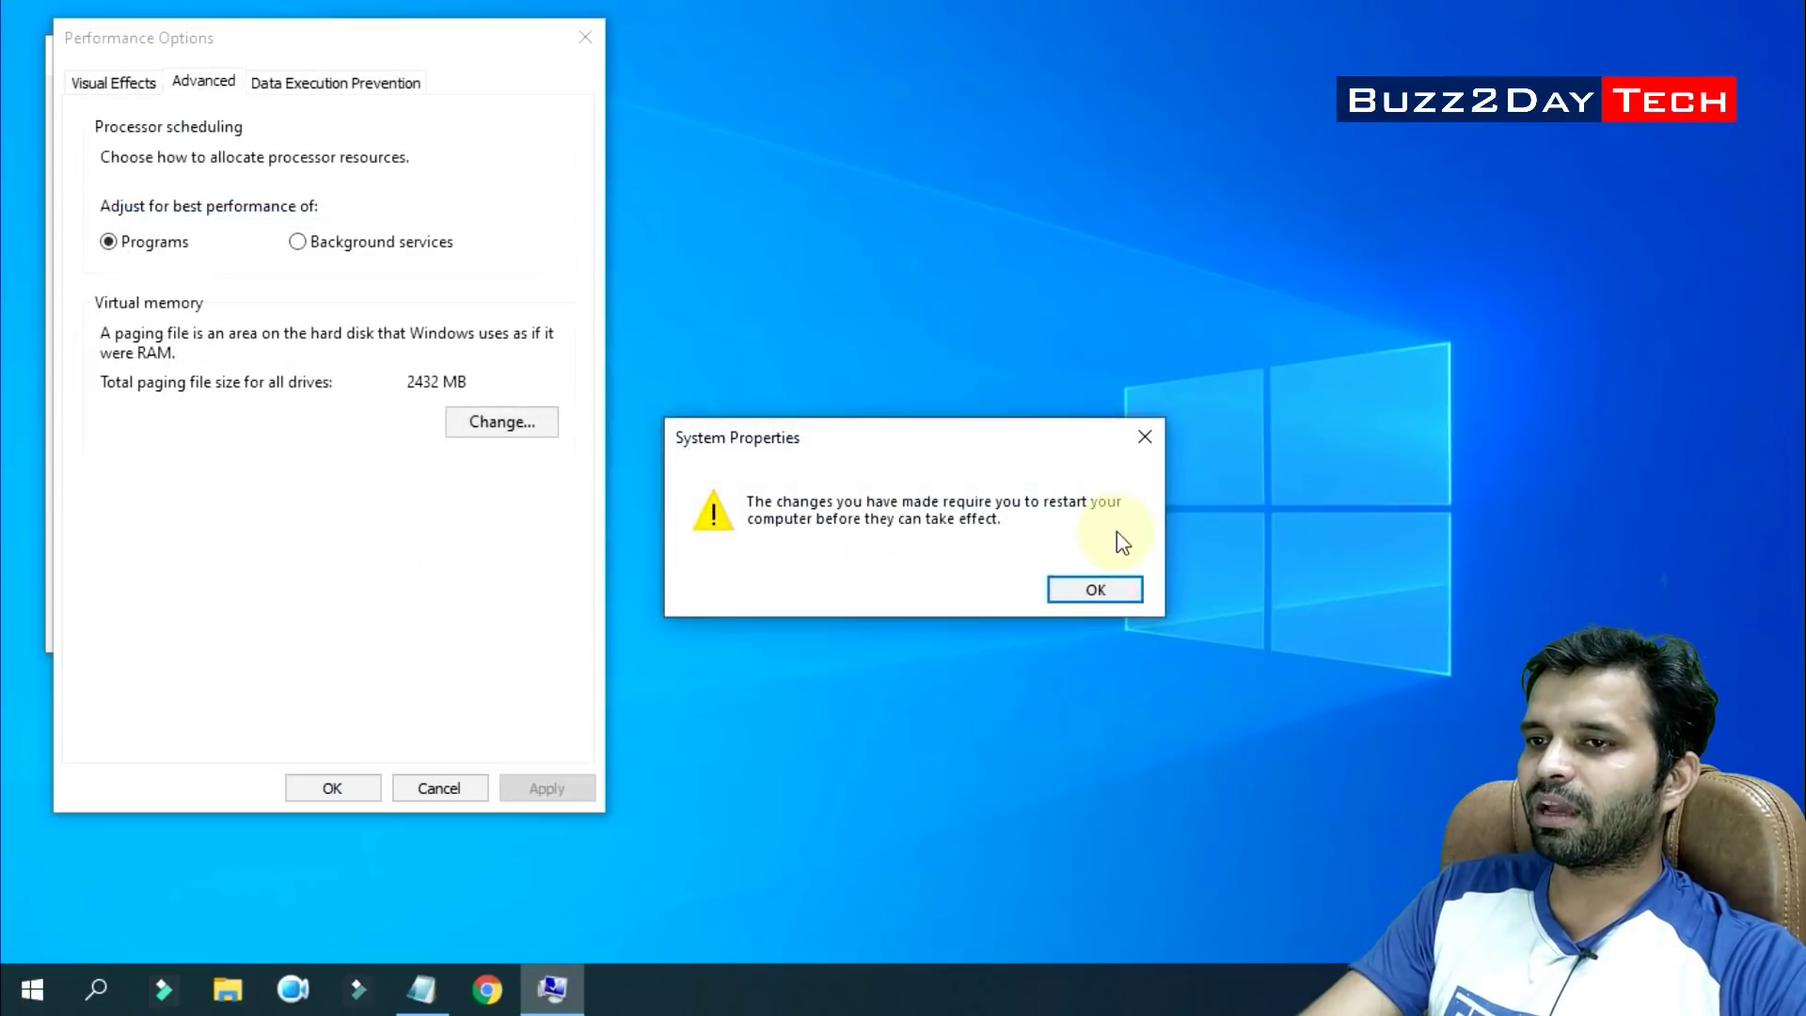
{"action": "left_click_drag", "start_coordinate": [669, 290], "coordinate": [424, 206]}
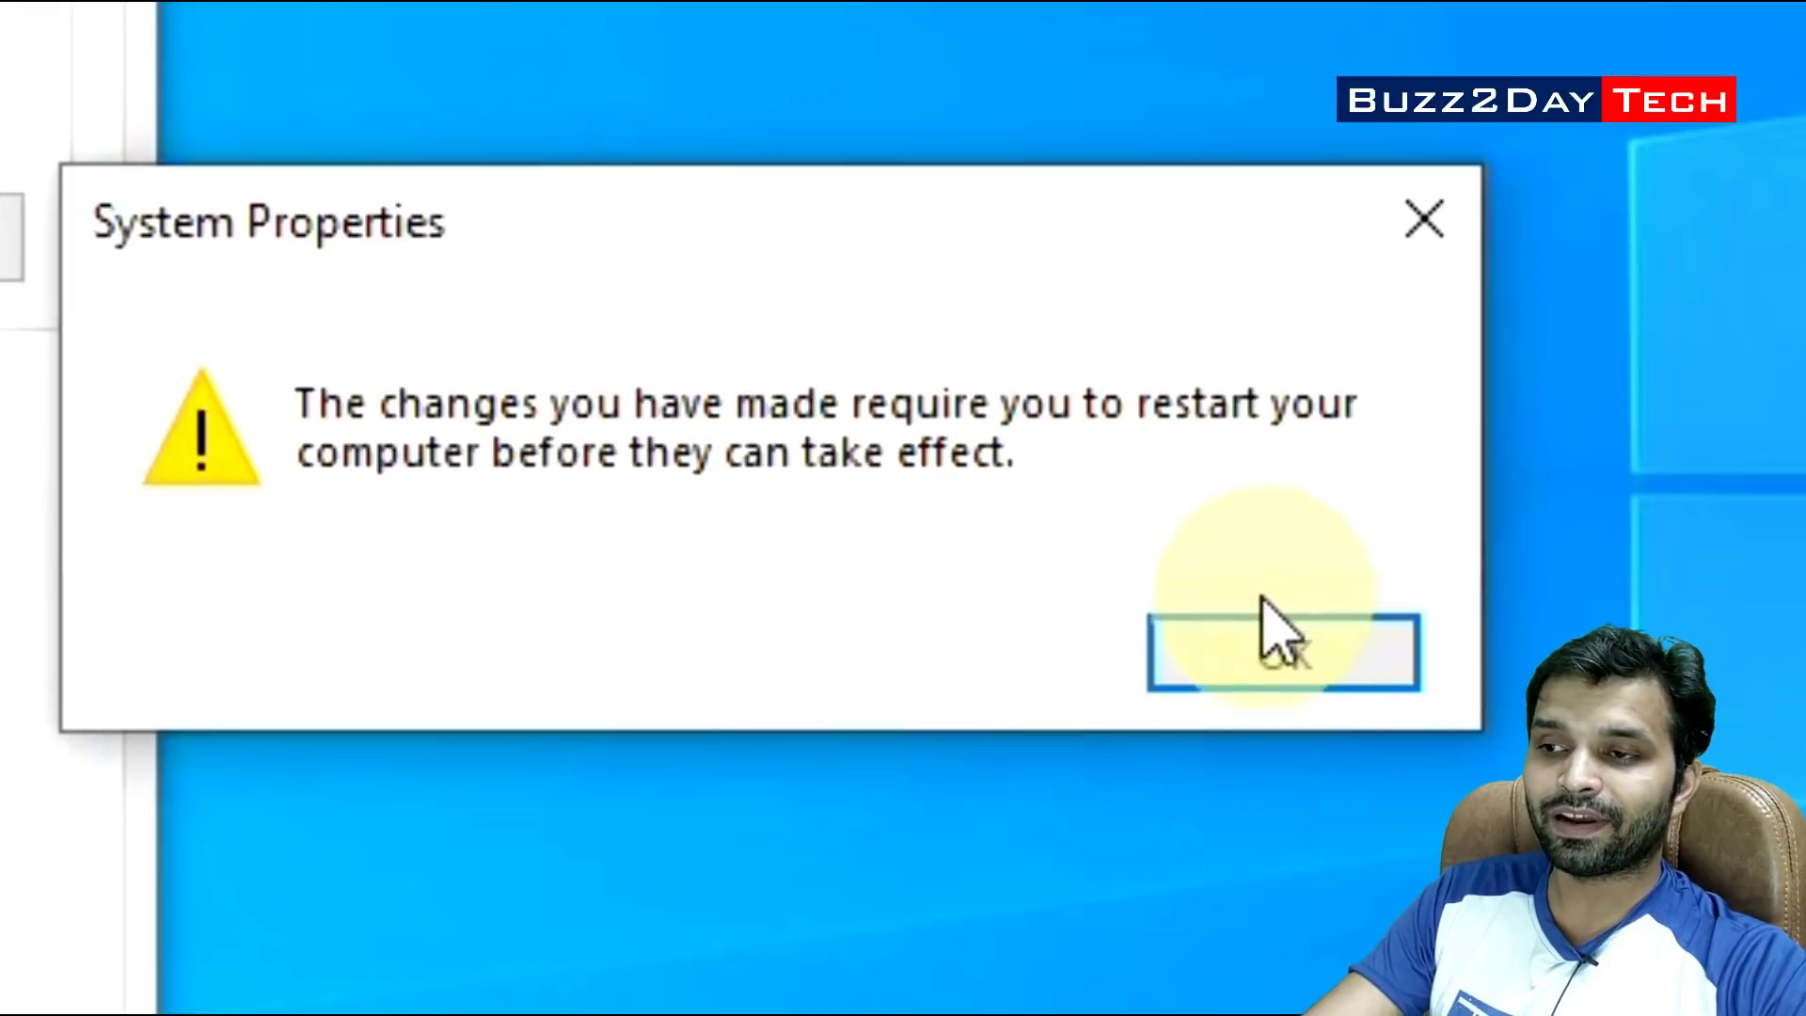
{"action": "left_click", "coordinate": [1281, 679]}
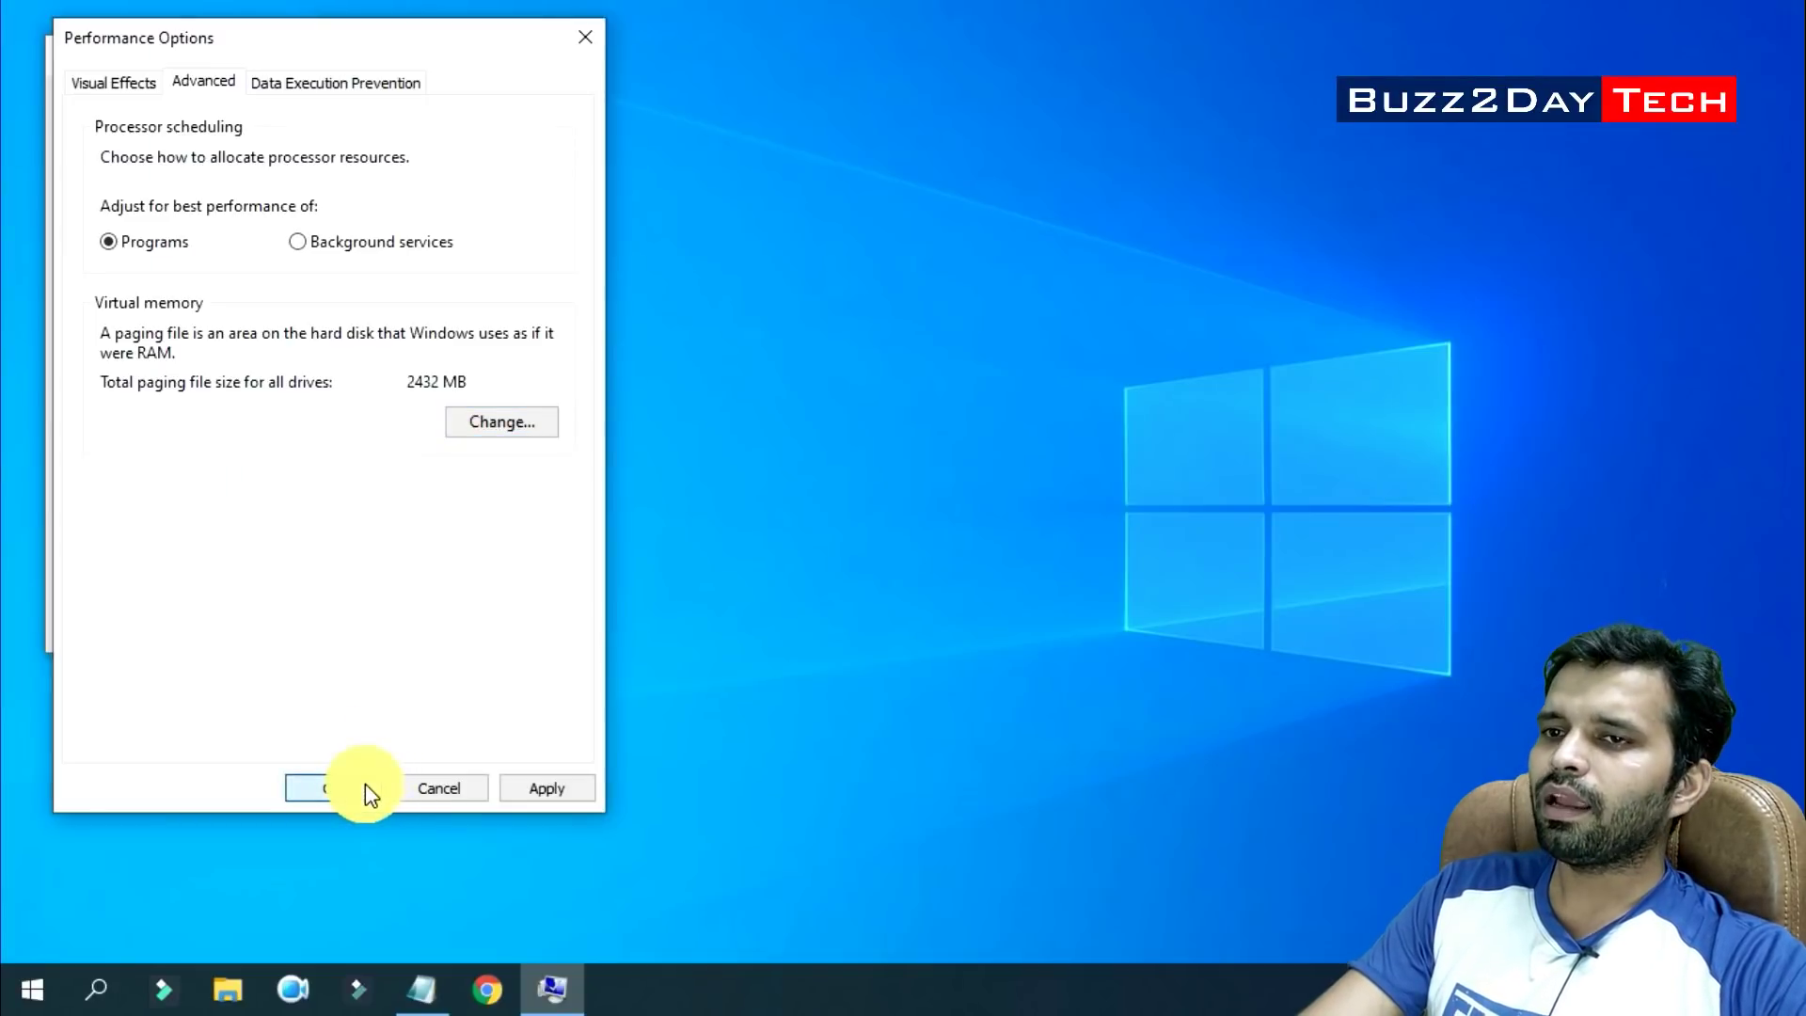
Accept and close Performance Options and System Properties, and postpone restarting the computer
{"action": "left_click", "coordinate": [367, 788]}
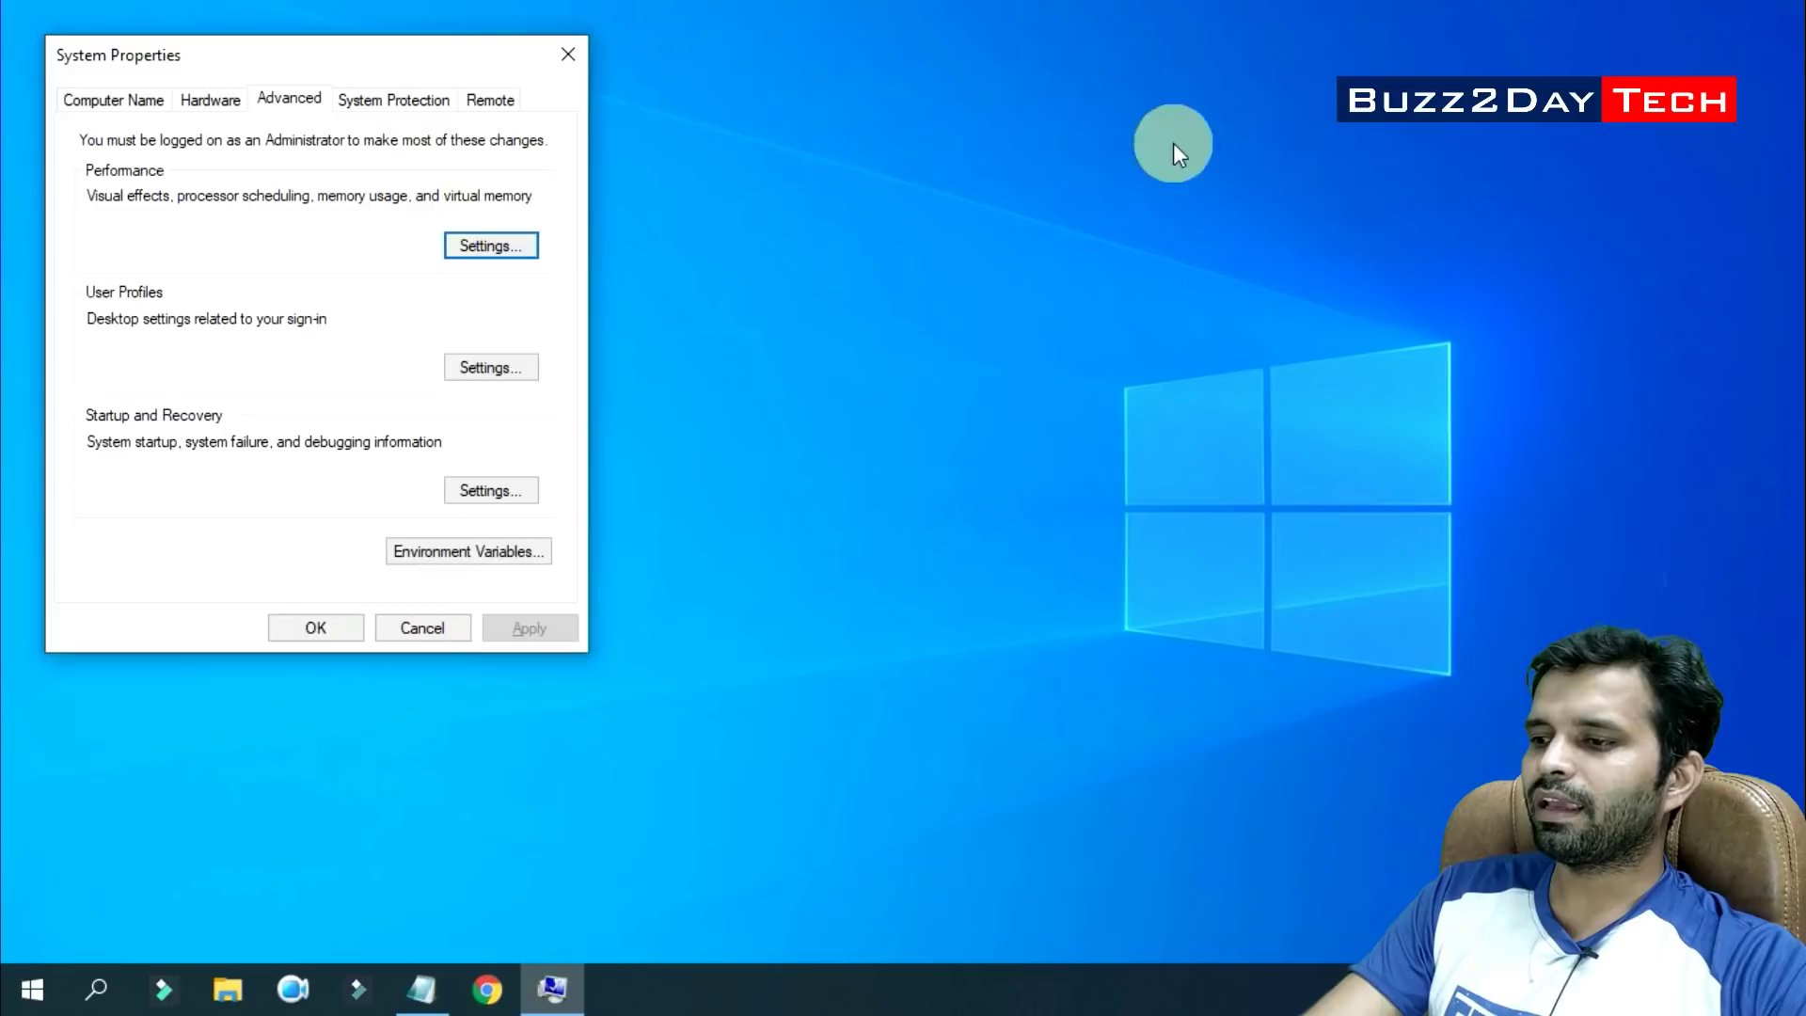
{"action": "left_click", "coordinate": [346, 627]}
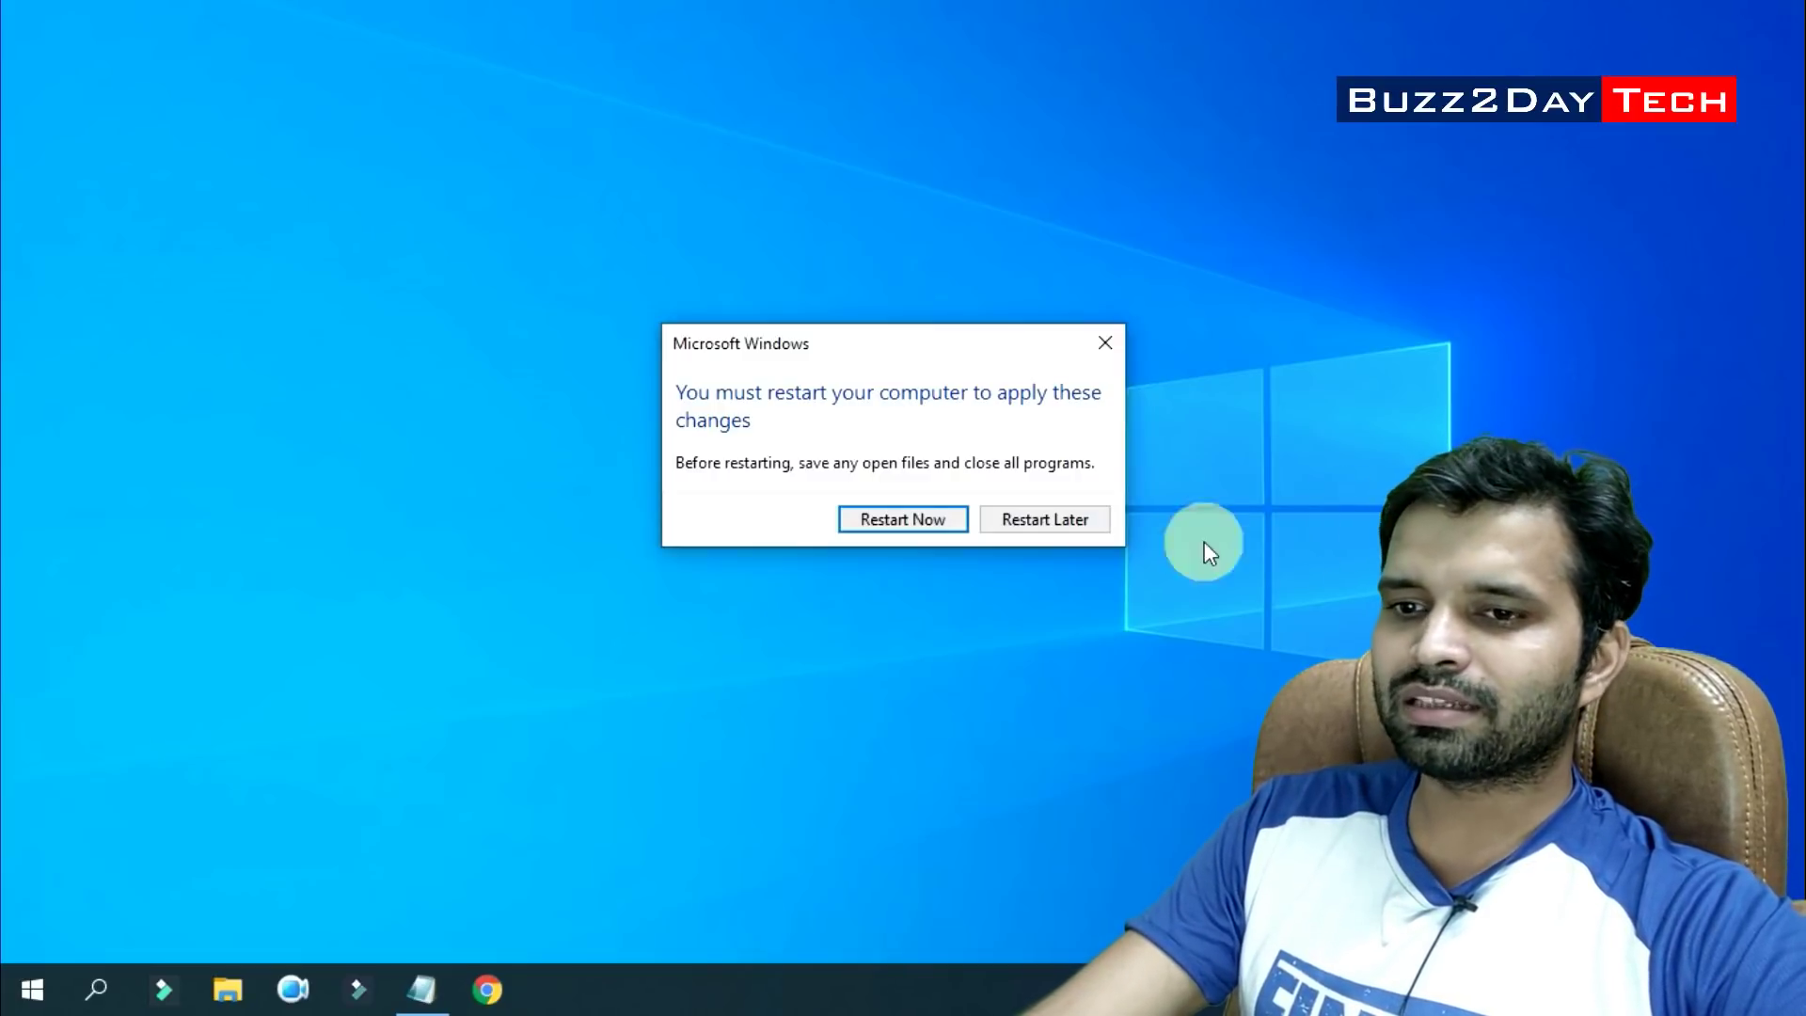
{"action": "left_click", "coordinate": [1032, 519]}
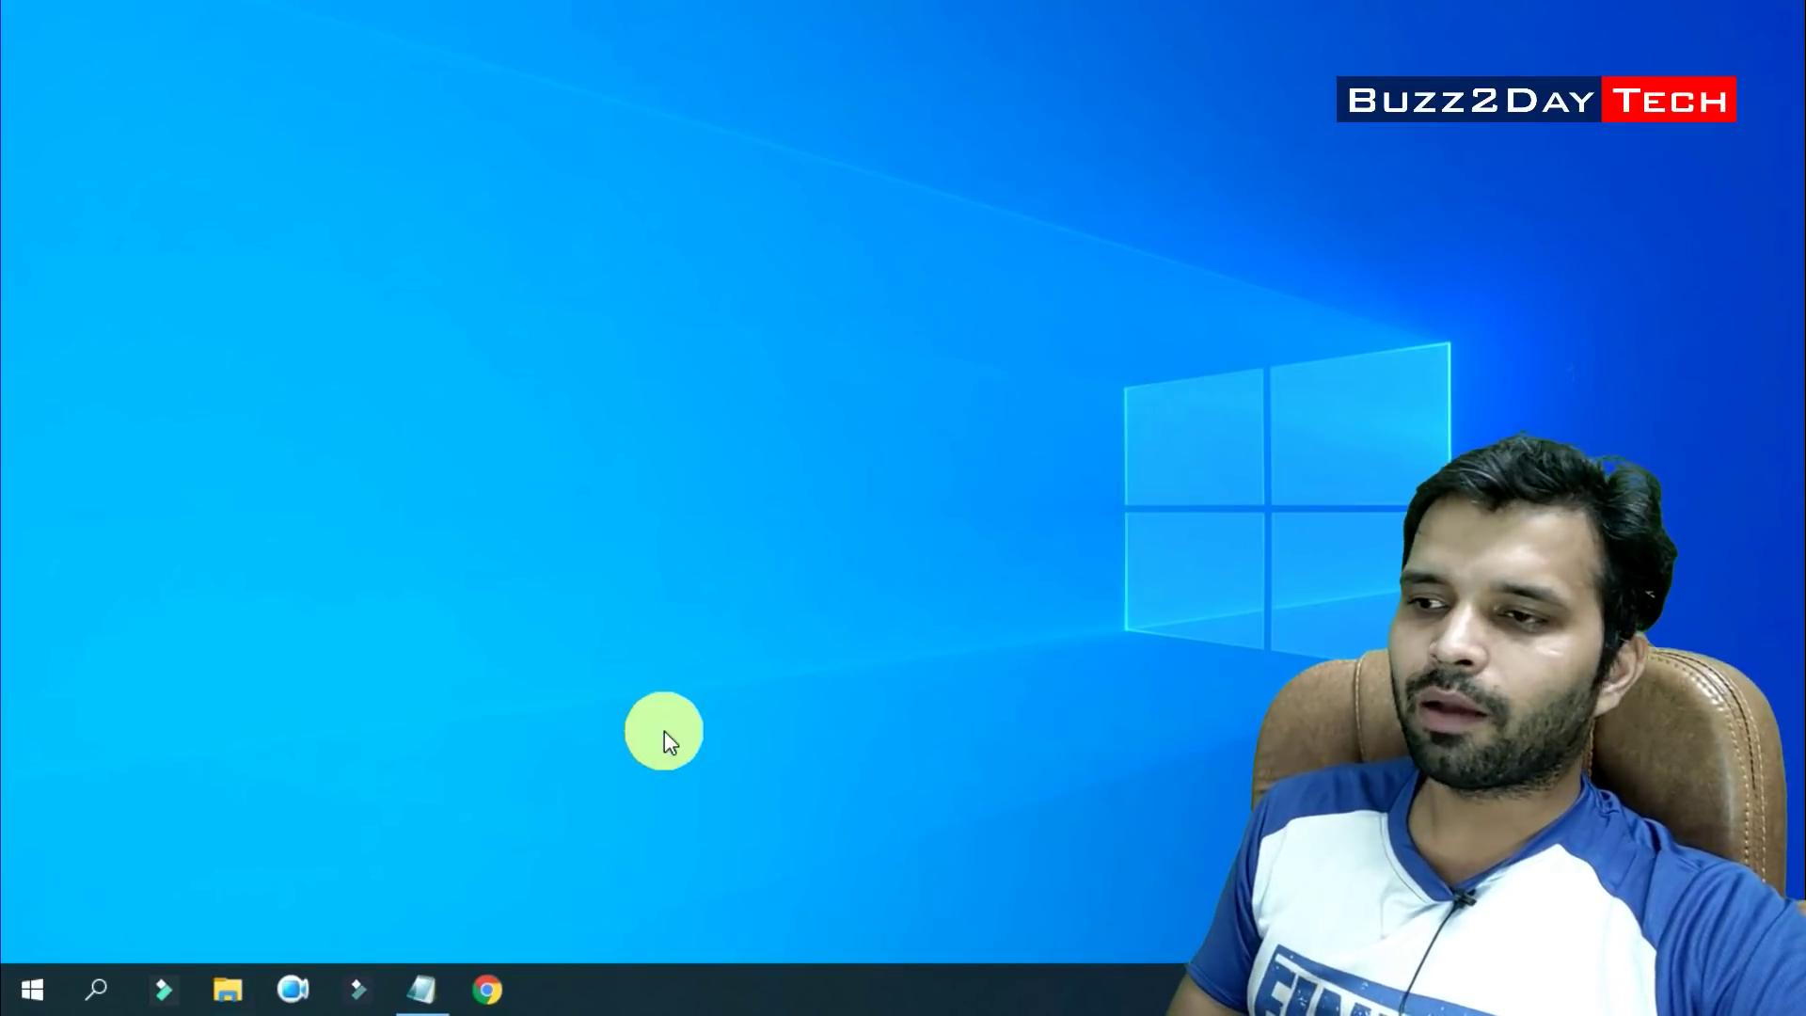